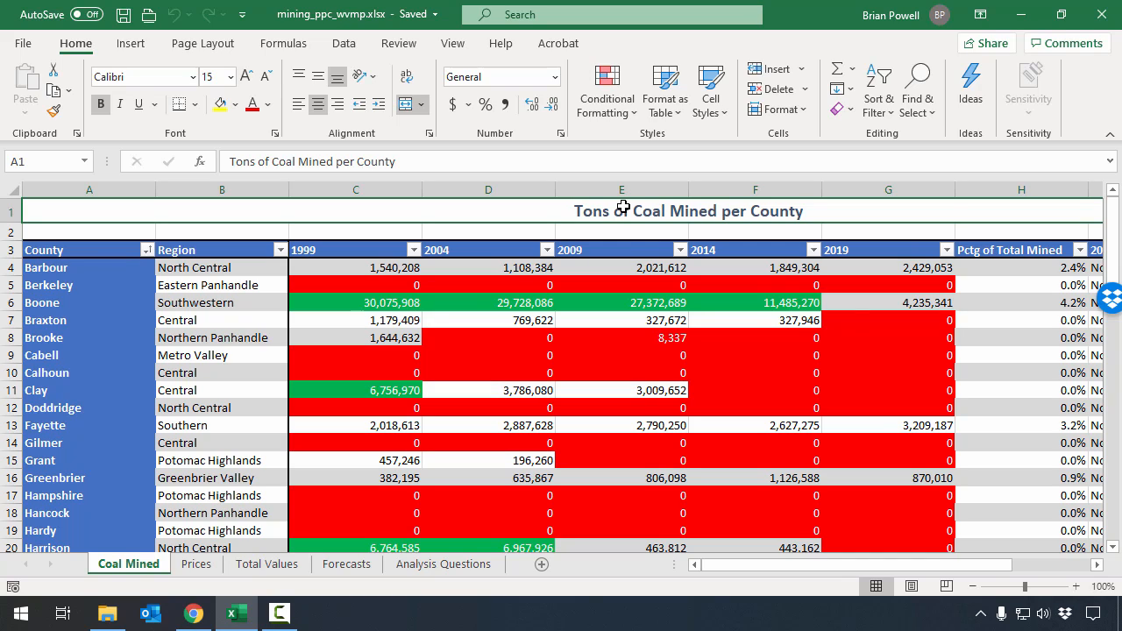
On the Prices sheet, select the County column from its header through the Wyoming row (A3:A58).
key("Down")
key("Down")
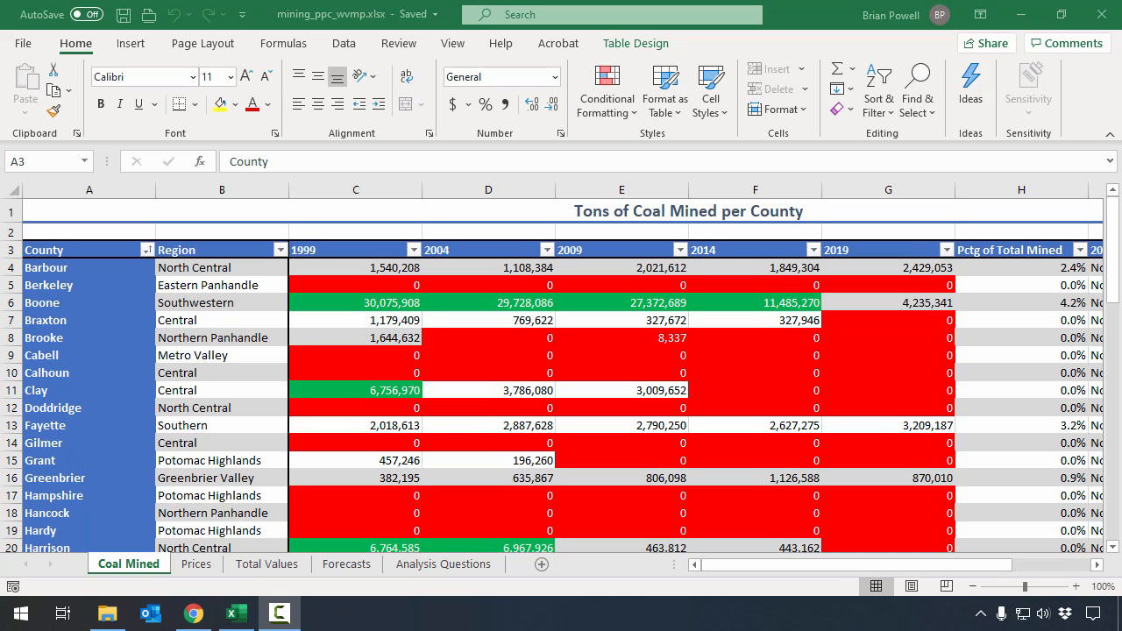
left_click(208, 569)
scroll(200, 373, "up", 6)
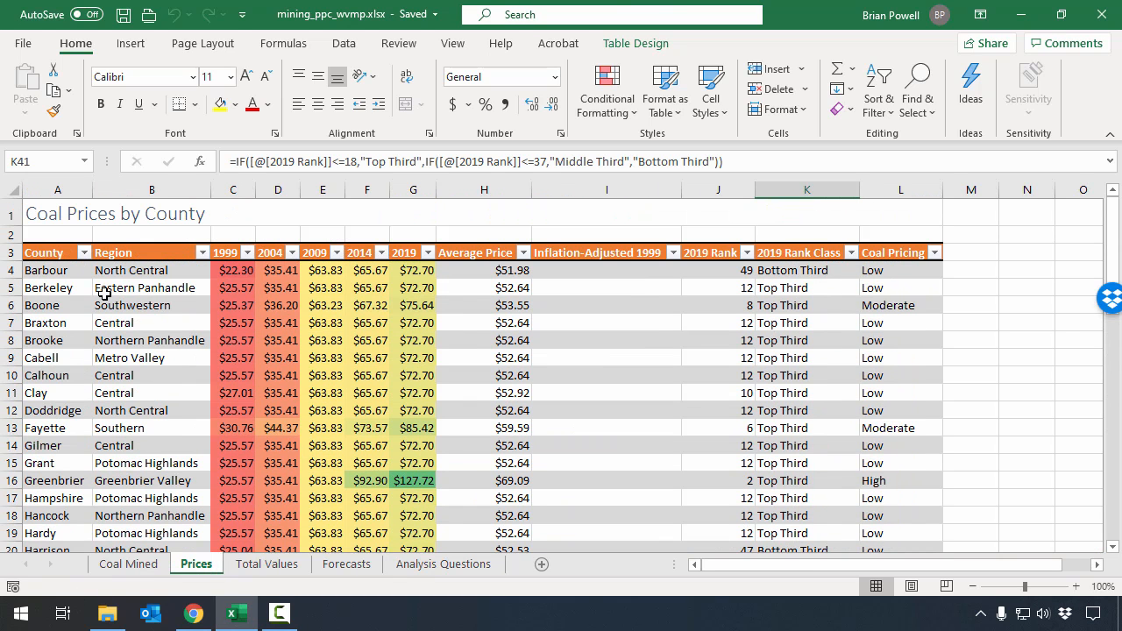
left_click(58, 252)
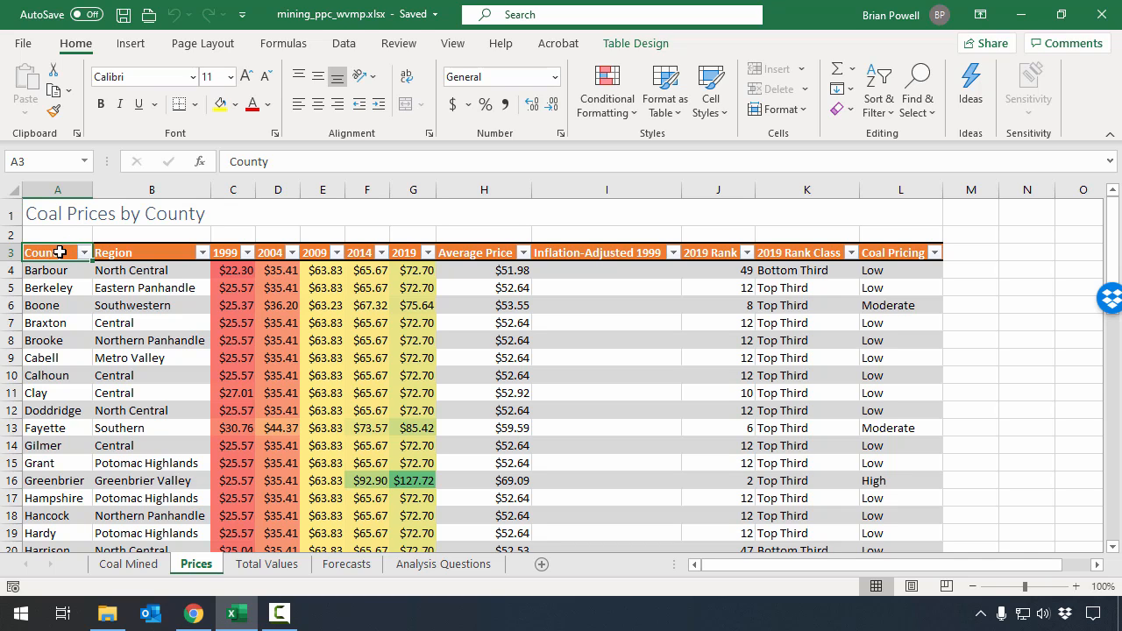
scroll(59, 253, "down", 16)
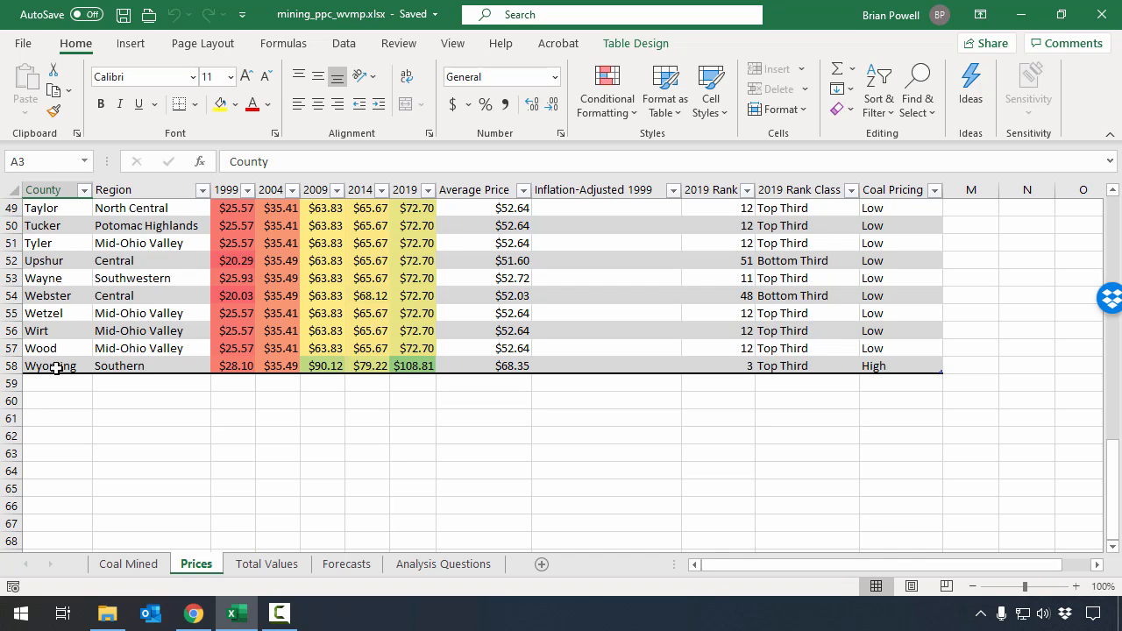
left_click(53, 367, "shift")
scroll(55, 367, "up", 16)
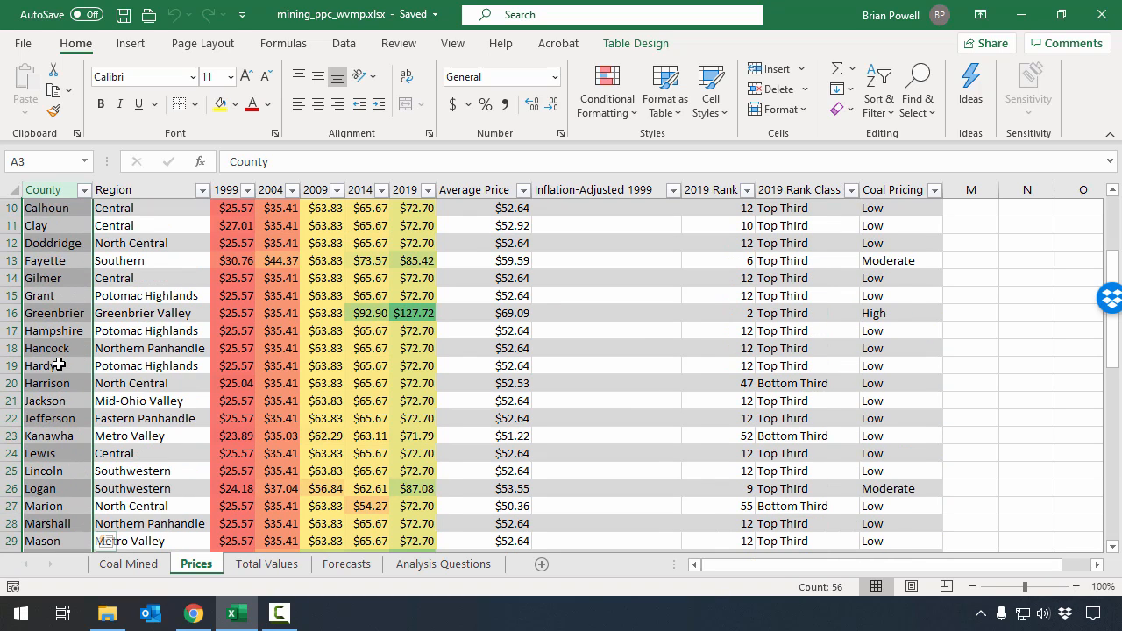
scroll(48, 289, "down", 11)
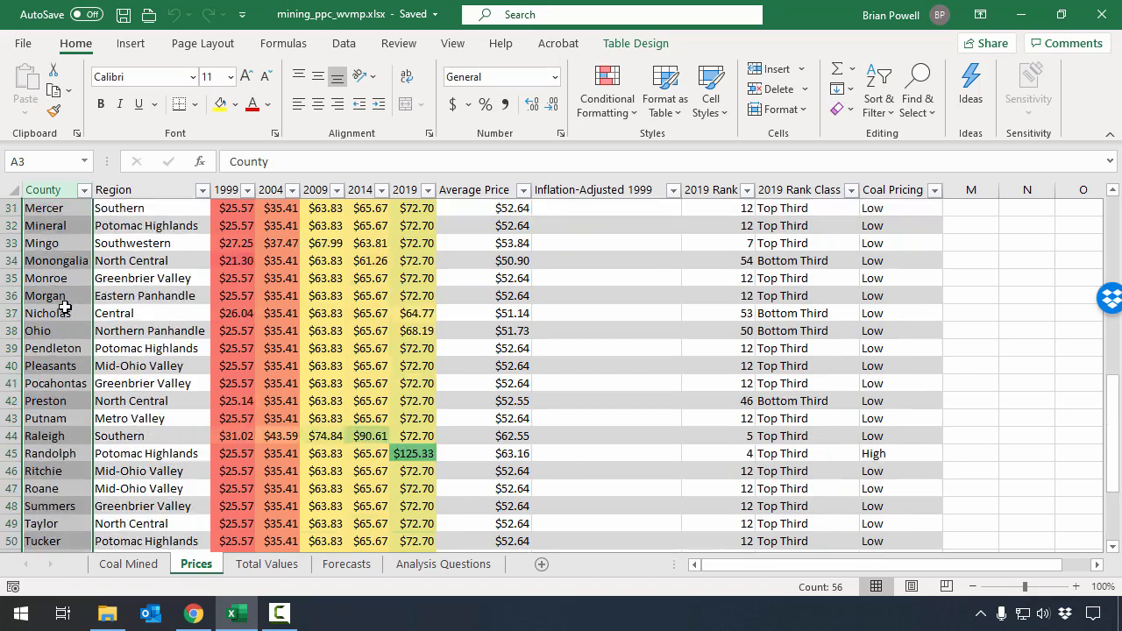
scroll(61, 302, "up", 11)
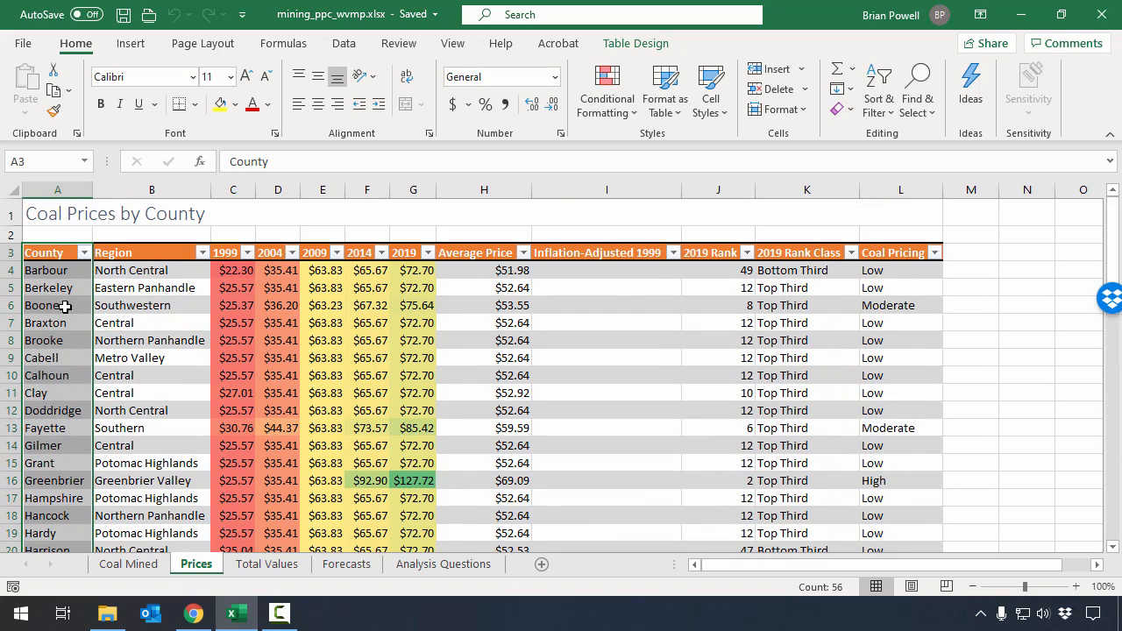
Add the 2019 price column, from its header through the Wyoming row (G3:G58), to the County selection.
left_click(409, 254)
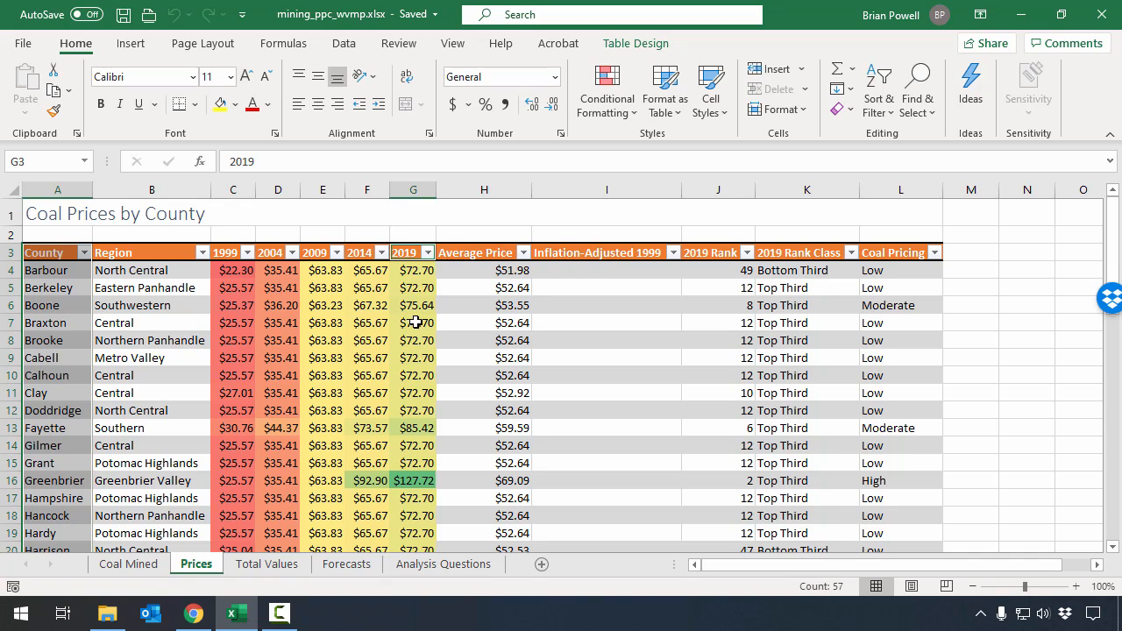
scroll(415, 322, "down", 3)
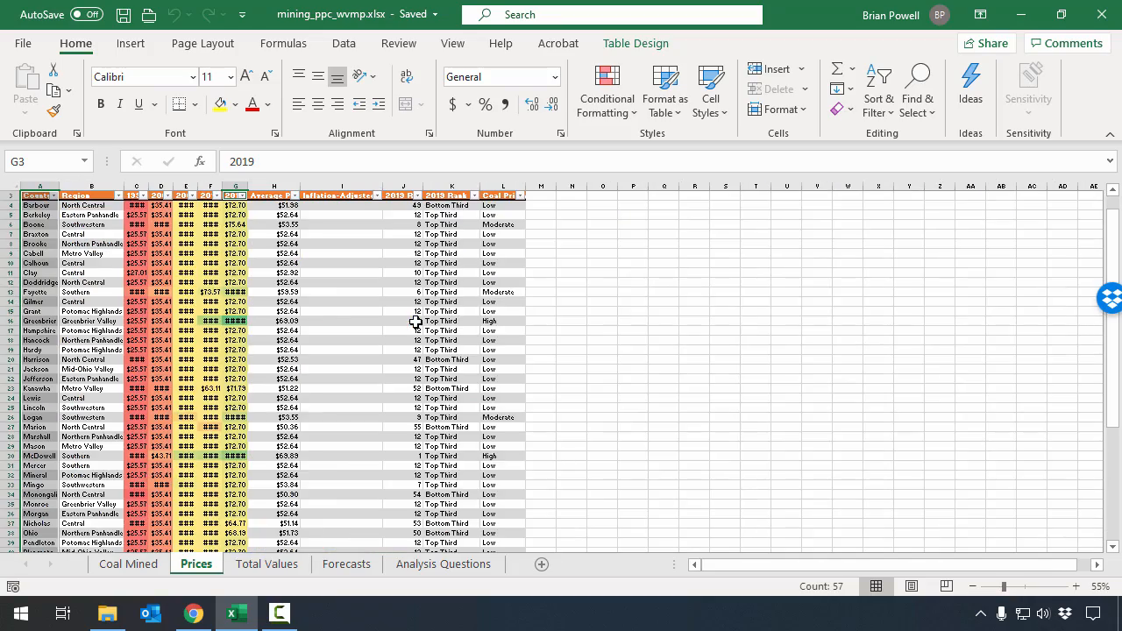
scroll(341, 321, "up", 2)
scroll(341, 321, "up", 1)
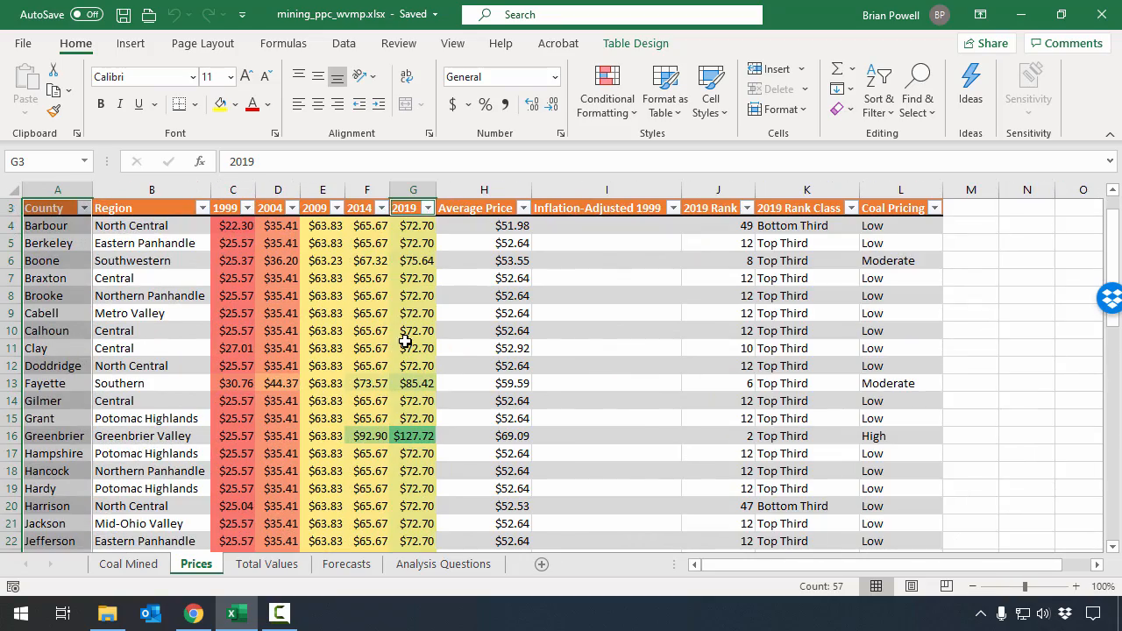
scroll(418, 338, "down", 5)
scroll(419, 340, "down", 11)
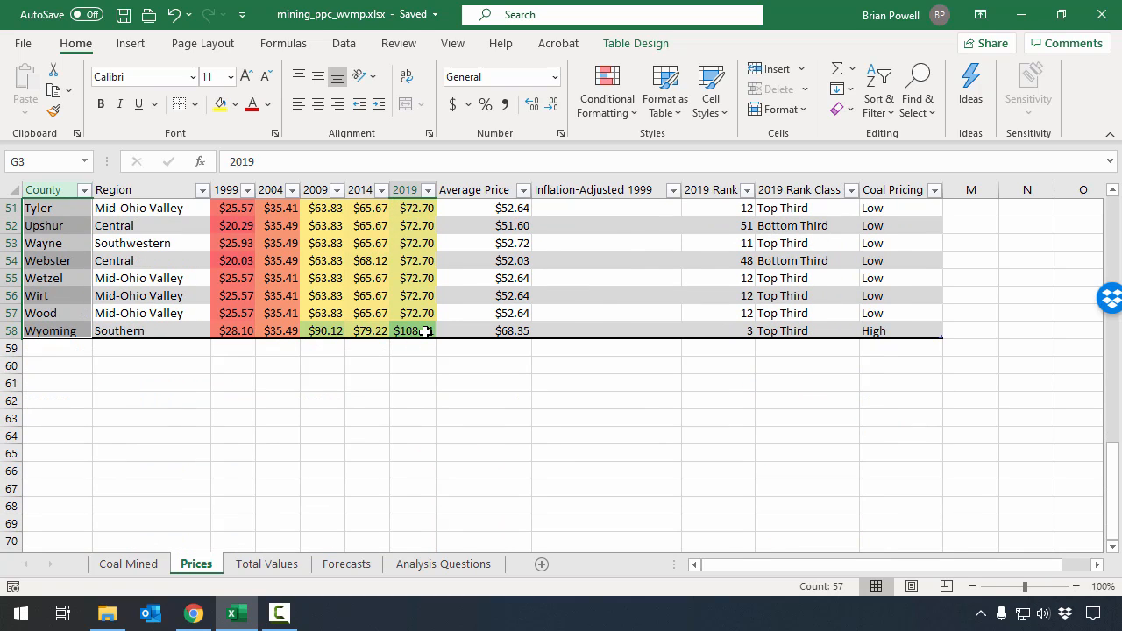
left_click_drag(425, 331, 426, 332)
scroll(425, 331, "up", 17)
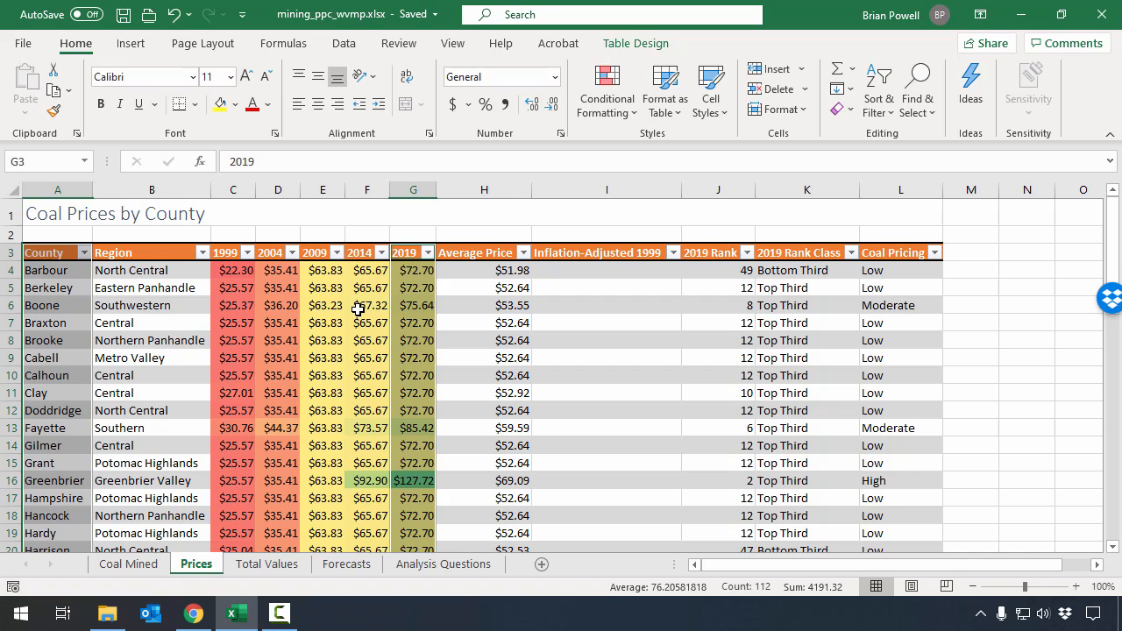
Insert a Clustered Column chart of the selected 2019 prices, using the version with counties along the horizontal axis.
left_click(128, 46)
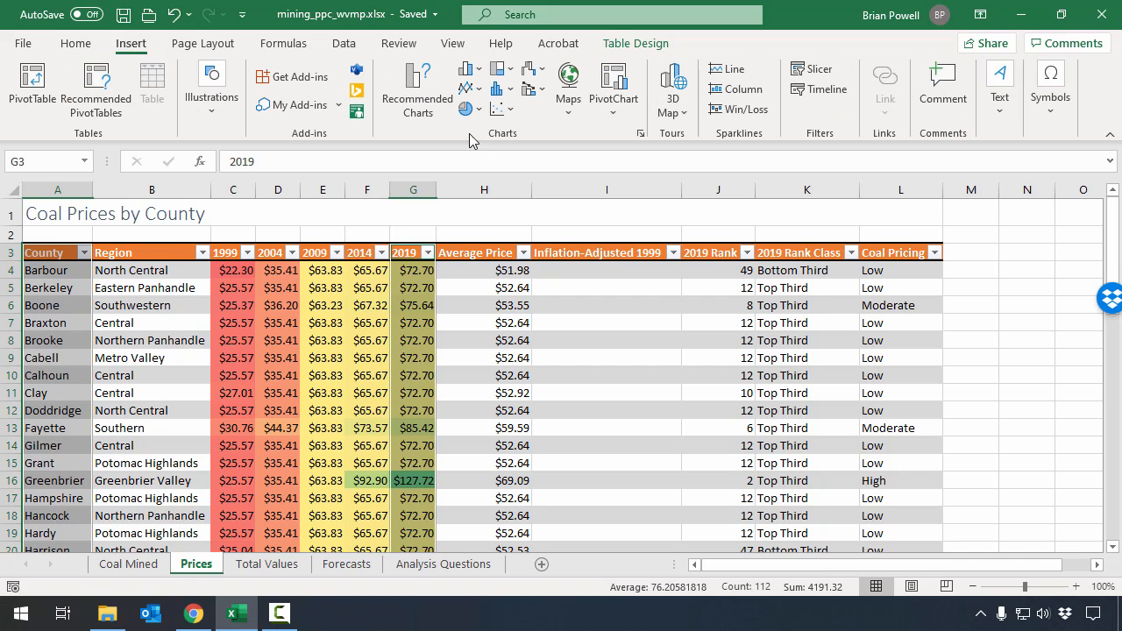
left_click(428, 117)
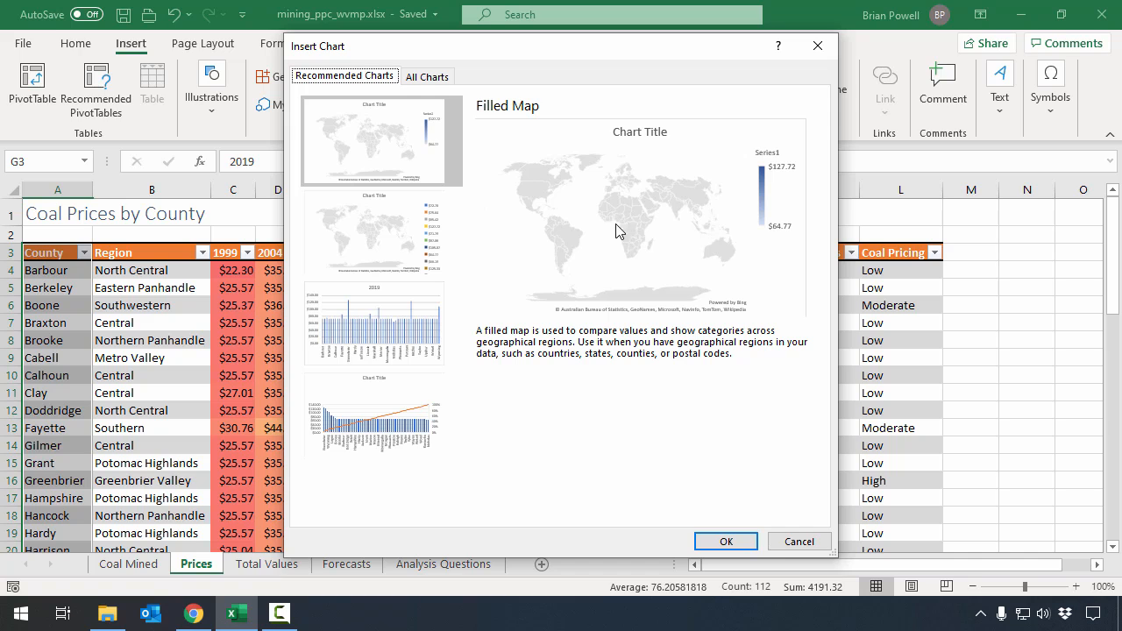
left_click(429, 77)
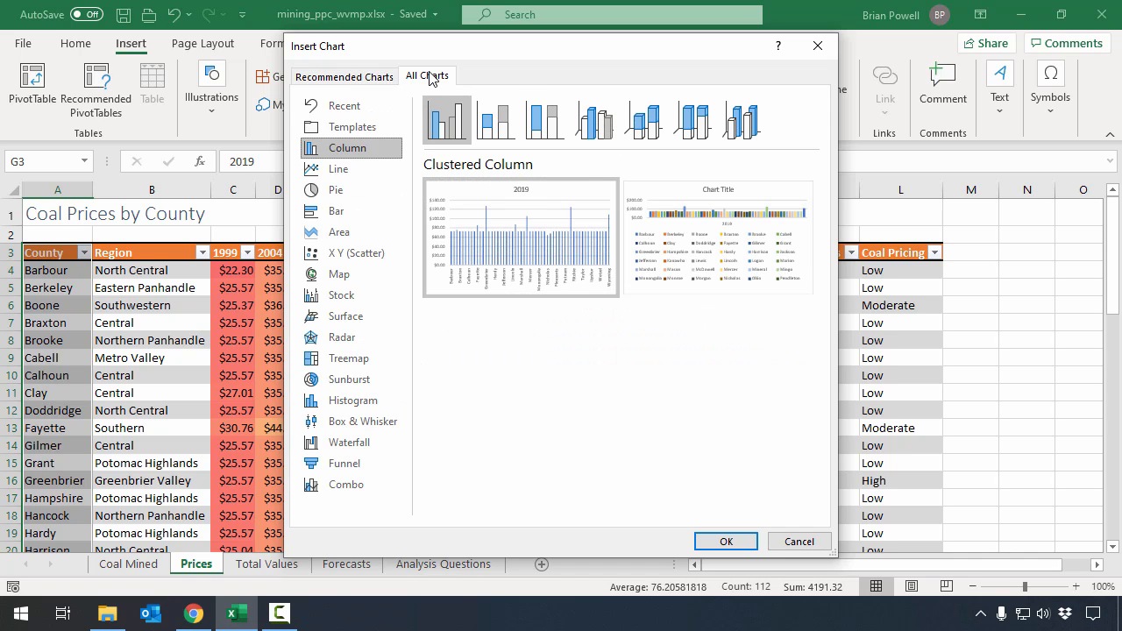
left_click(498, 121)
left_click(542, 121)
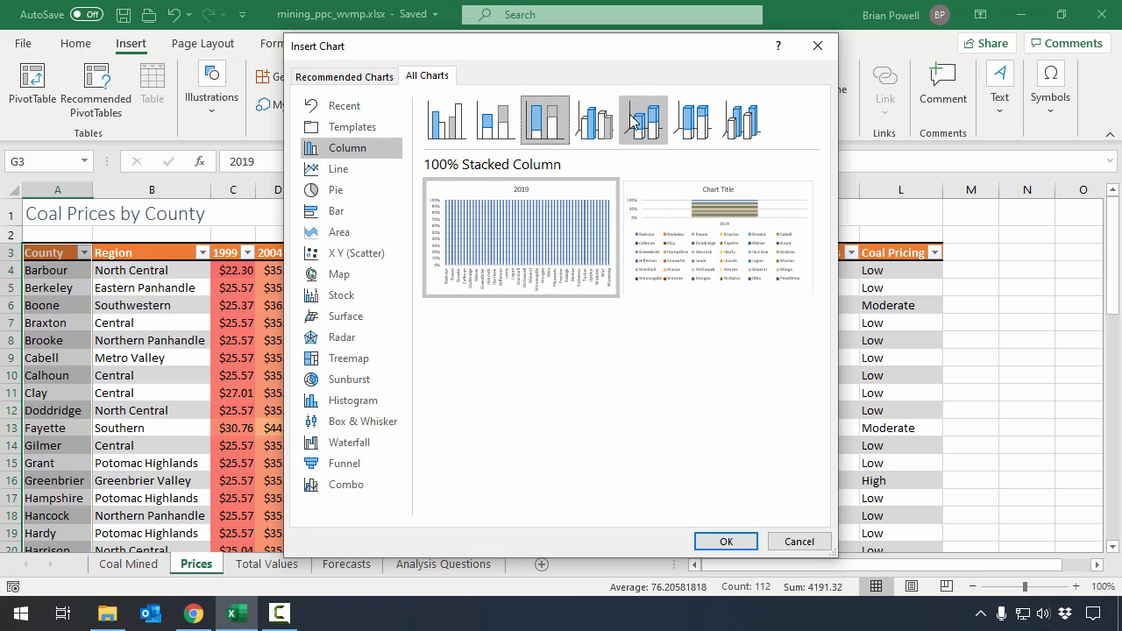
left_click(595, 121)
left_click(451, 127)
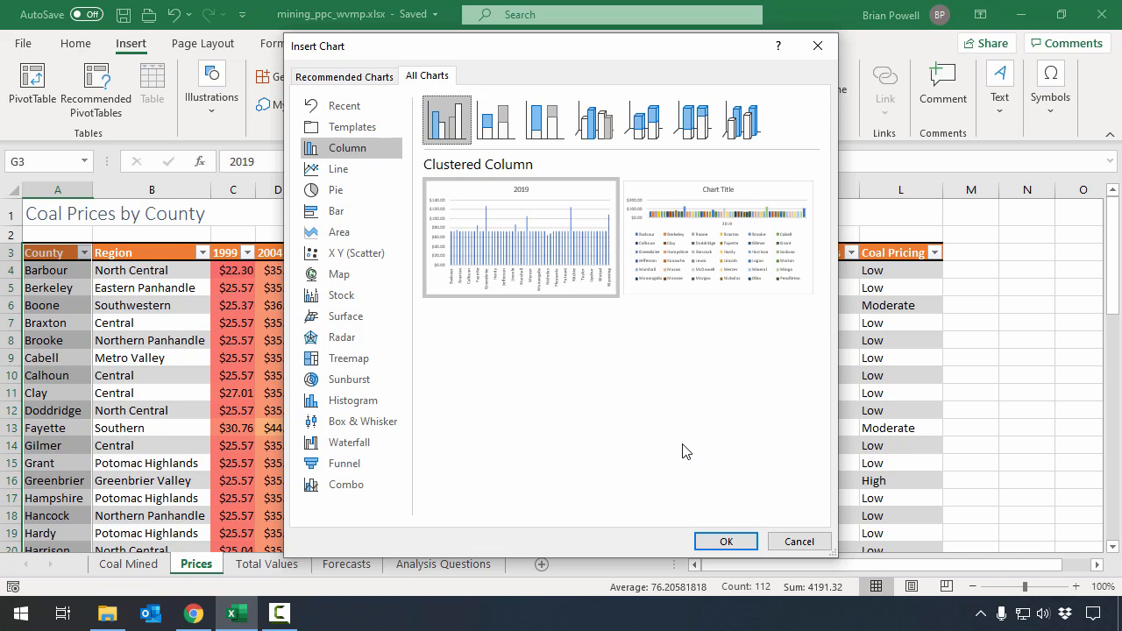
mouse_move(544, 224)
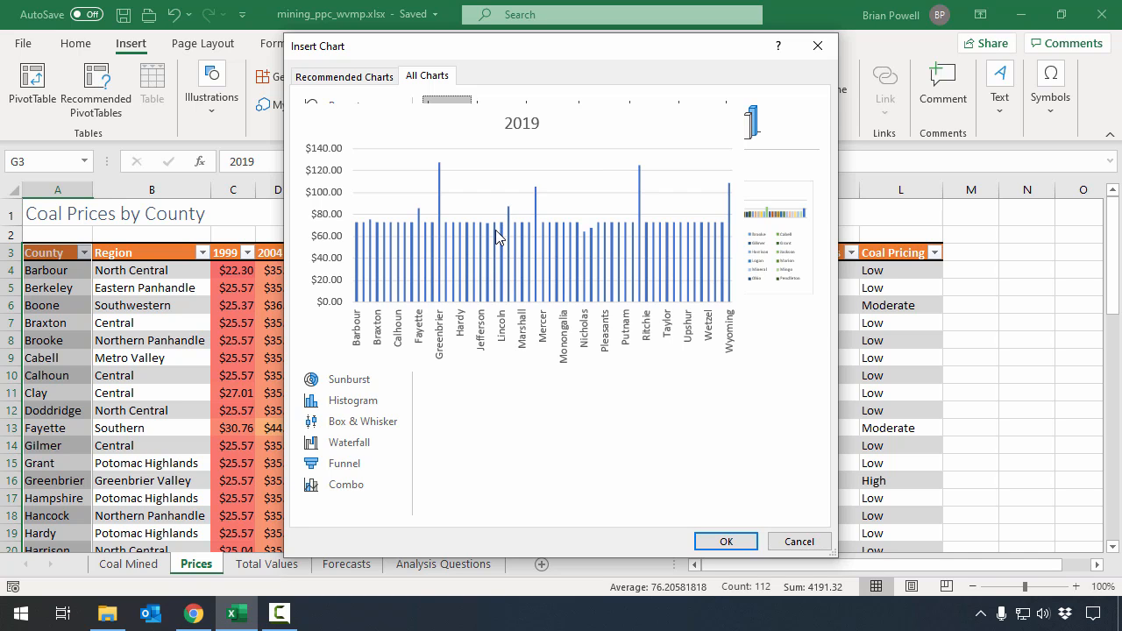
mouse_move(743, 252)
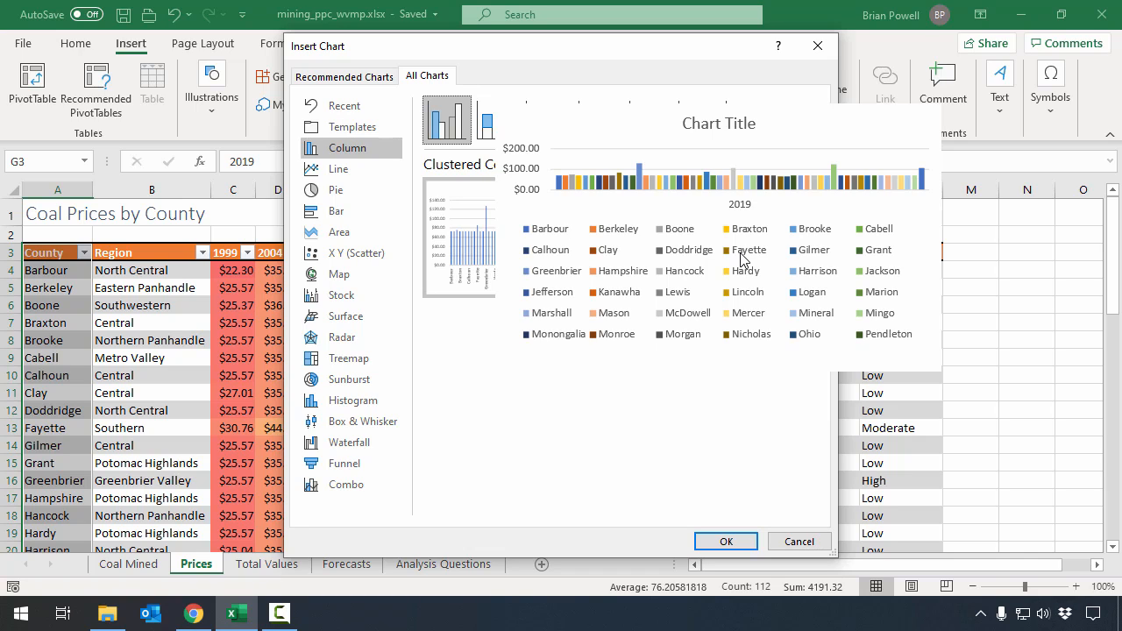
mouse_move(486, 241)
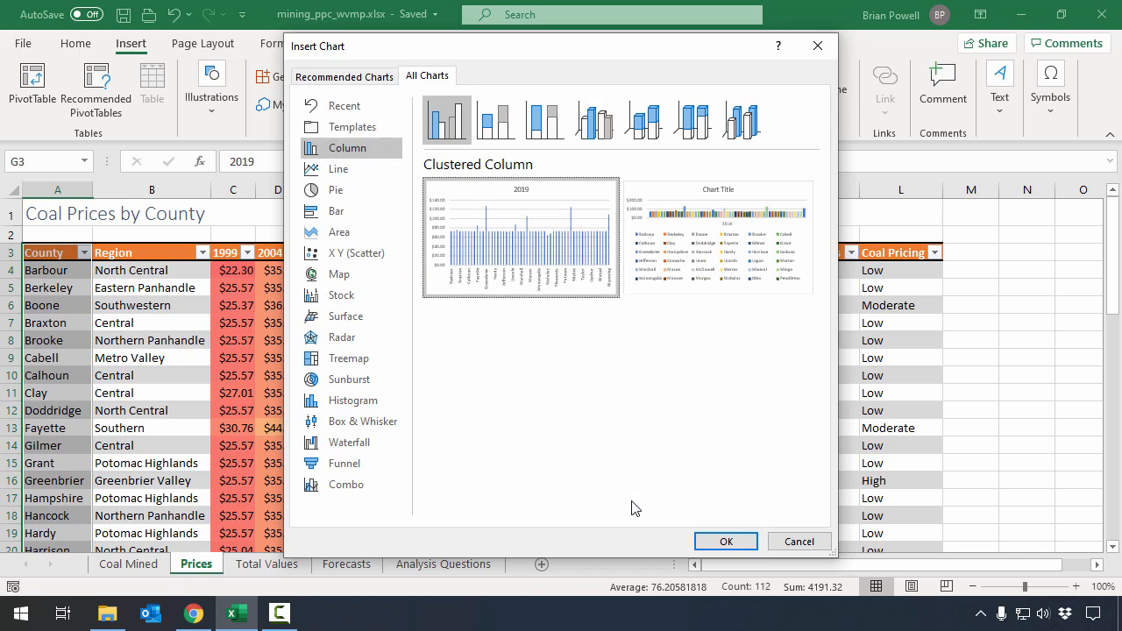
left_click(732, 546)
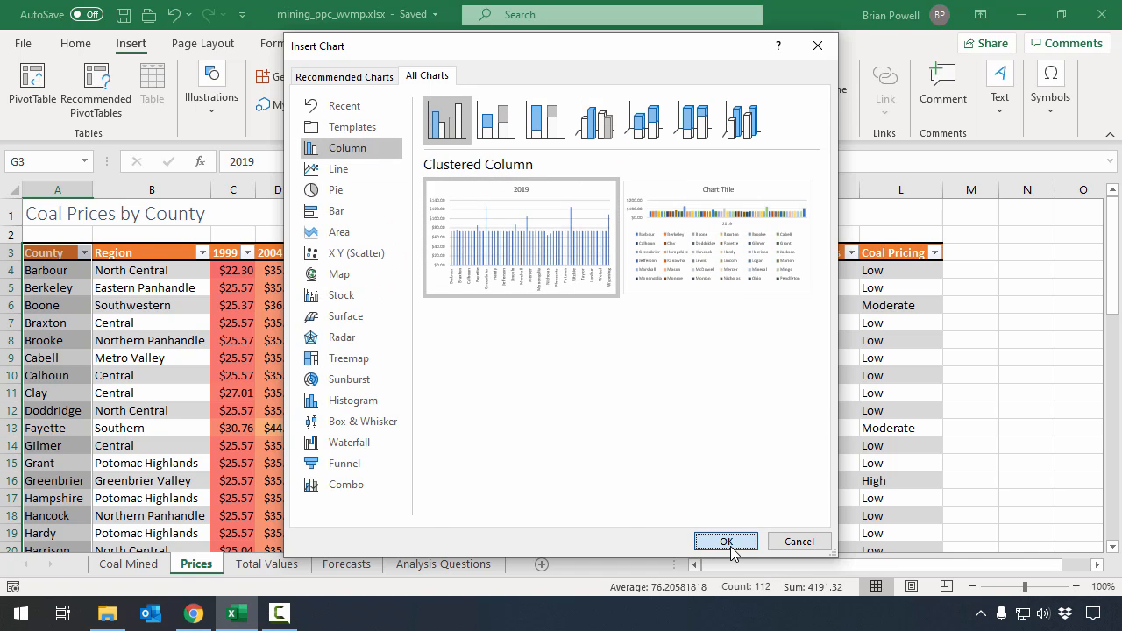
Move the new chart below the price table so its upper edge sits at row 60, starting in column A.
scroll(684, 474, "down", 3)
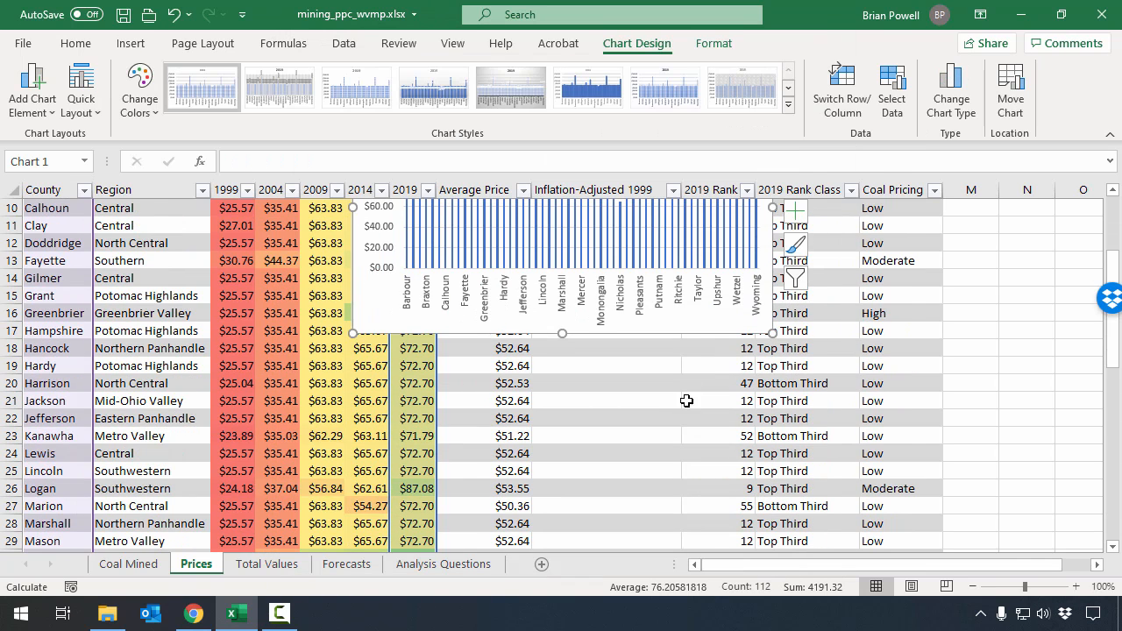
left_click_drag(699, 319, 672, 489)
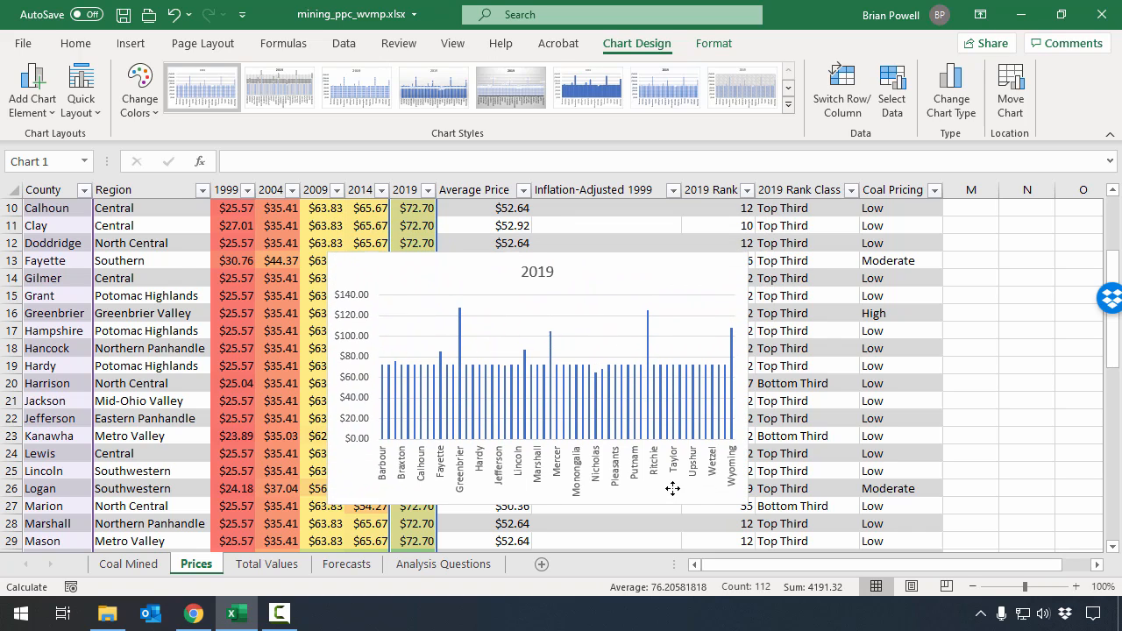
scroll(936, 440, "down", 5)
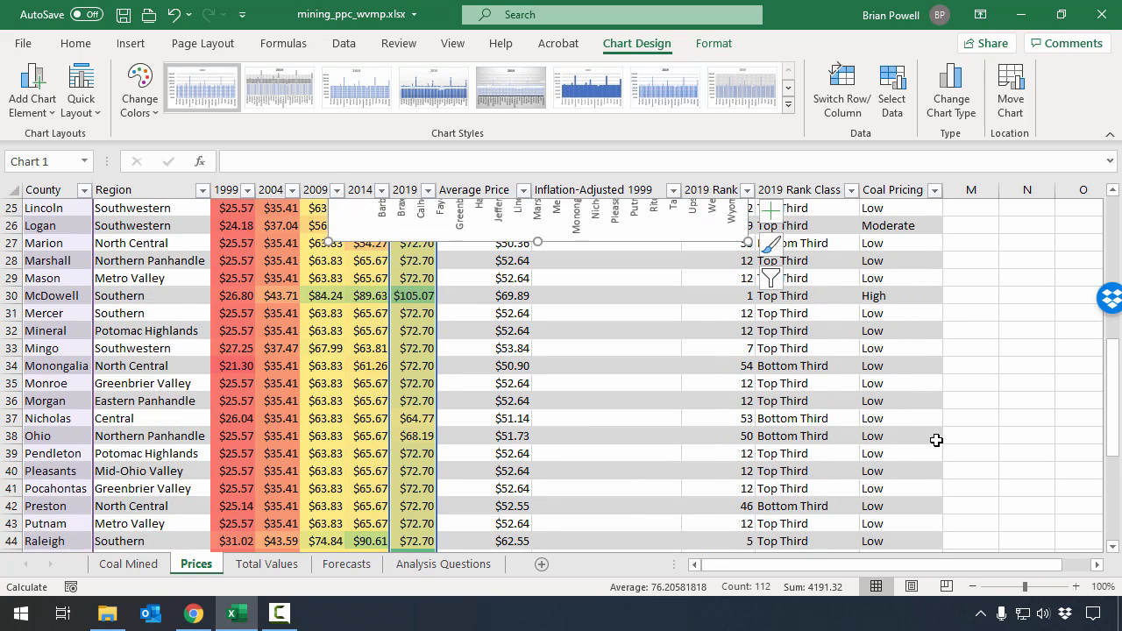
left_click_drag(671, 234, 557, 430)
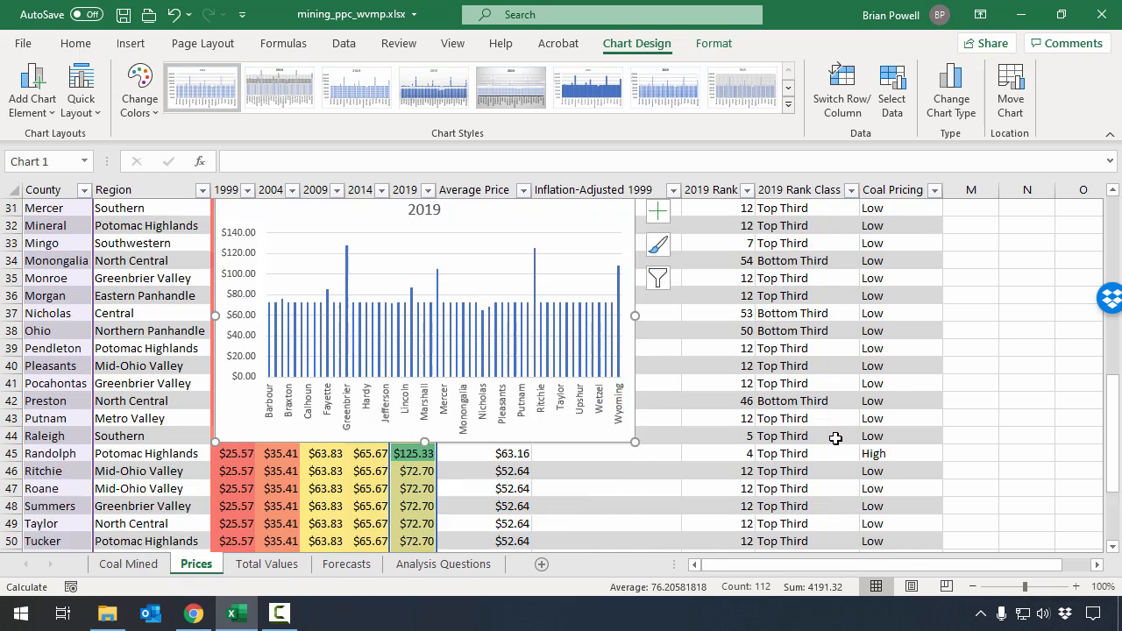
scroll(836, 439, "down", 3)
left_click_drag(574, 277, 522, 514)
scroll(702, 436, "down", 3)
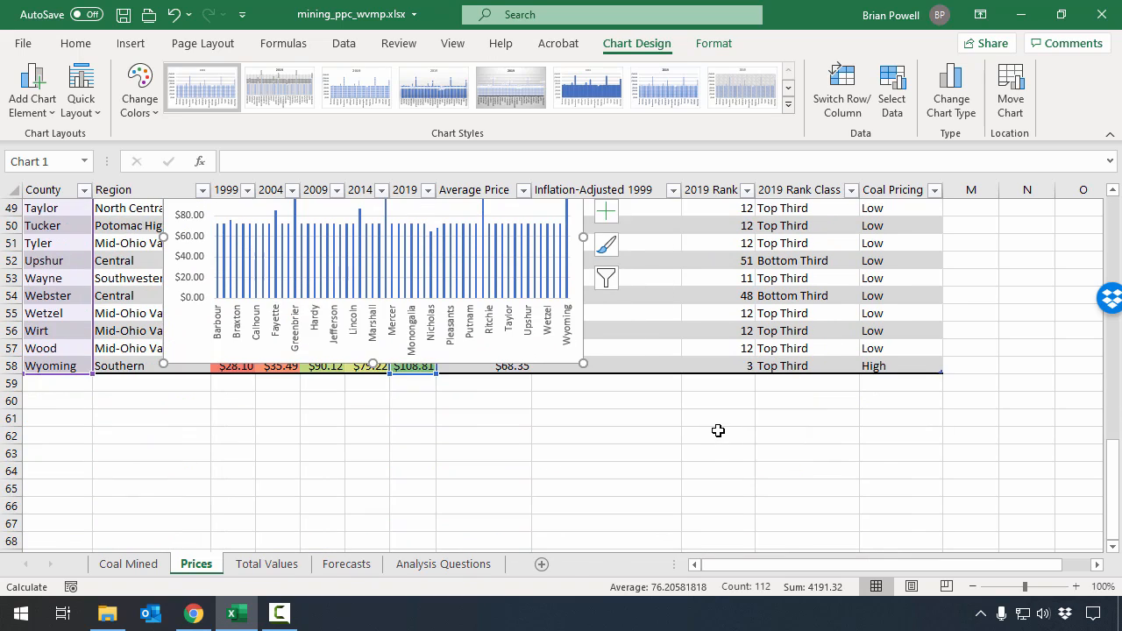
scroll(718, 425, "down", 1)
left_click_drag(518, 304, 418, 458)
scroll(397, 494, "up", 3)
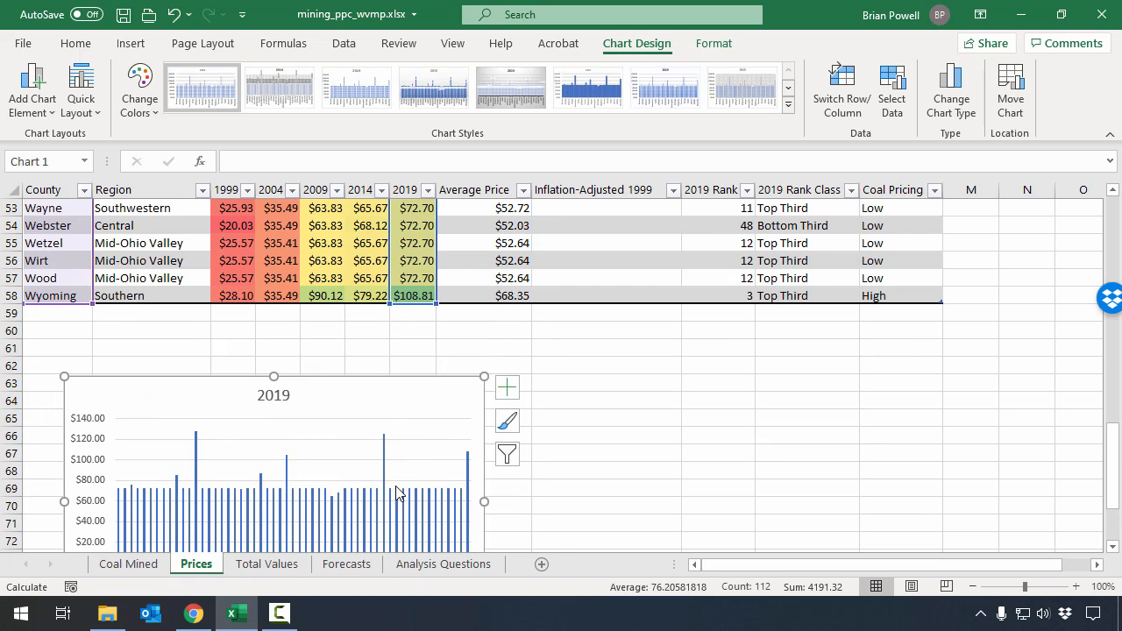
left_click_drag(223, 400, 170, 343)
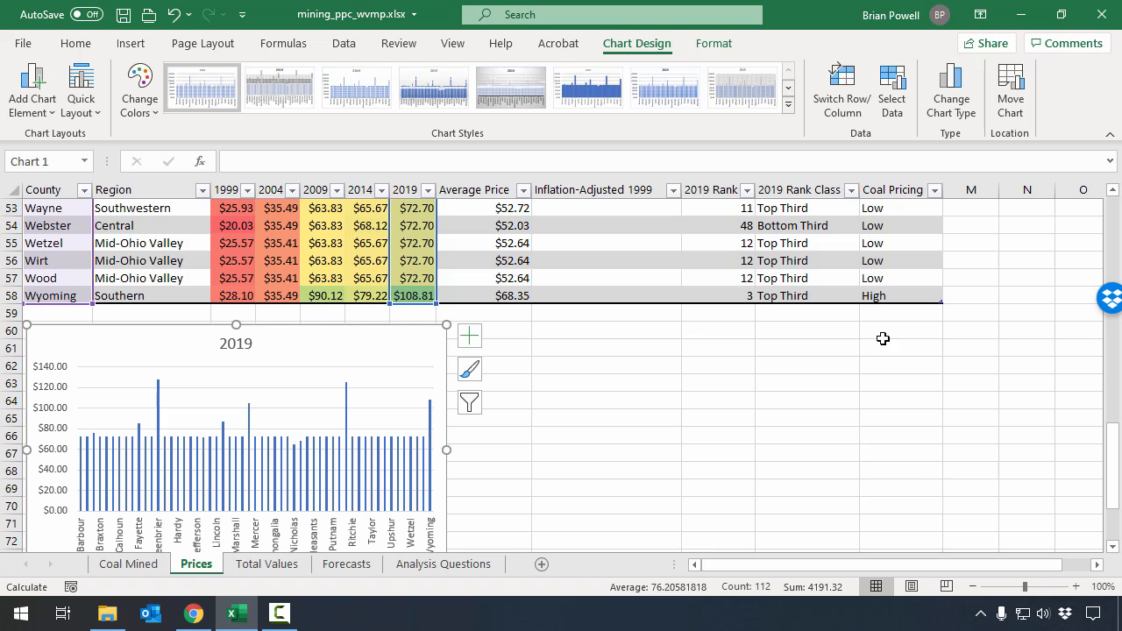
Enlarge the chart to span the table's width through column L and extend down to about row 80.
scroll(918, 335, "down", 2)
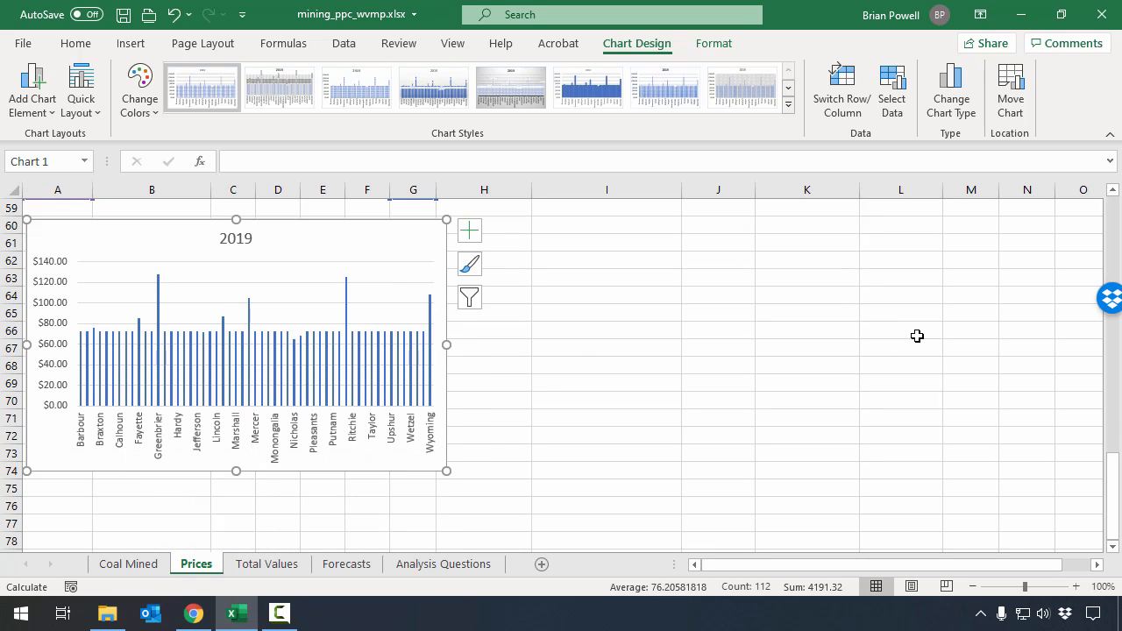
scroll(917, 336, "down", 1)
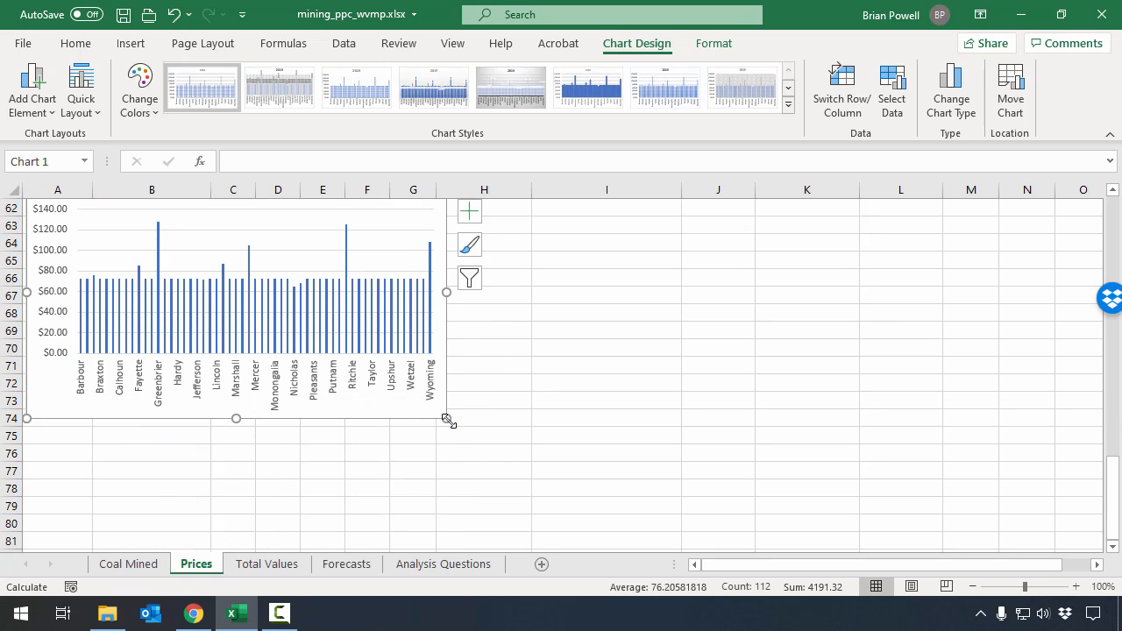
left_click_drag(448, 420, 938, 527)
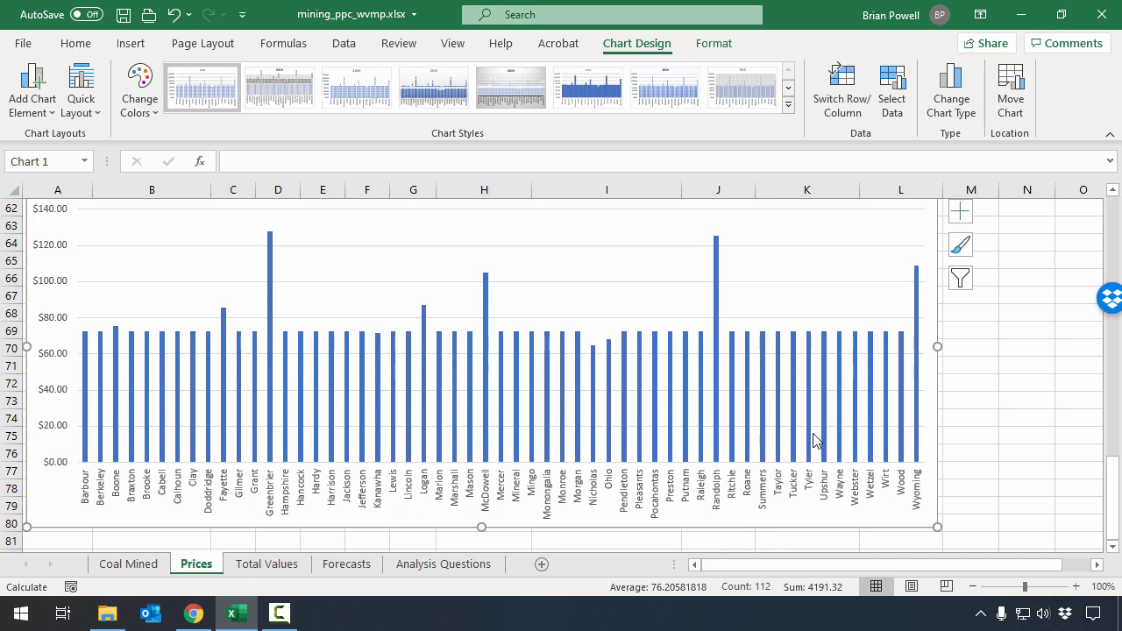
mouse_move(814, 440)
Change the chart title to "2019 Coal Prices per Ton".
scroll(769, 431, "up", 1)
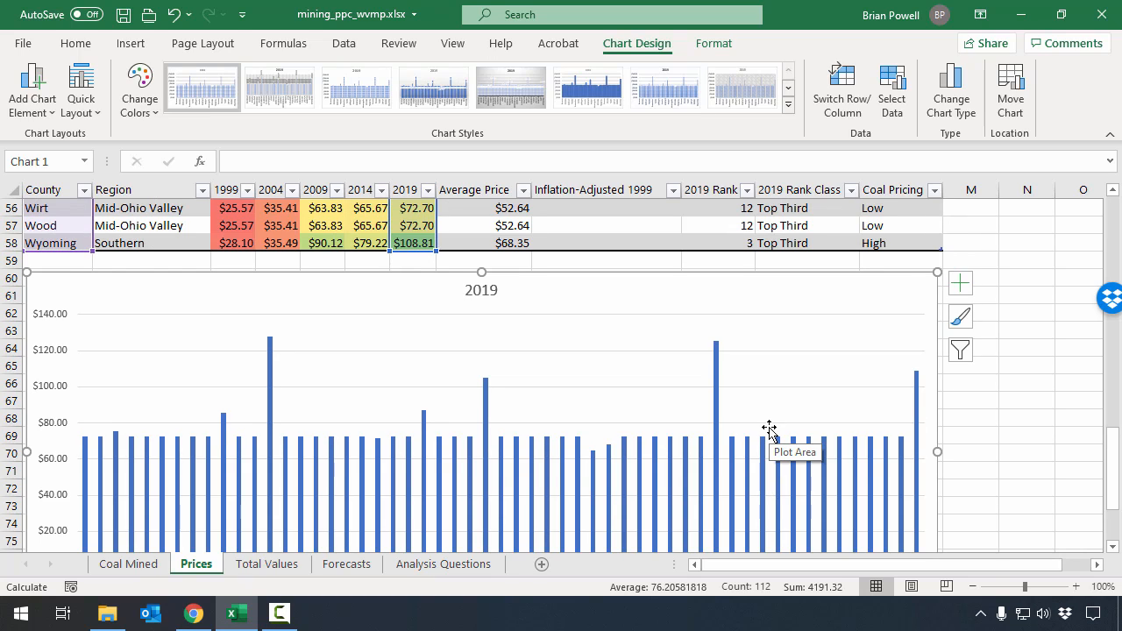
left_click(478, 292)
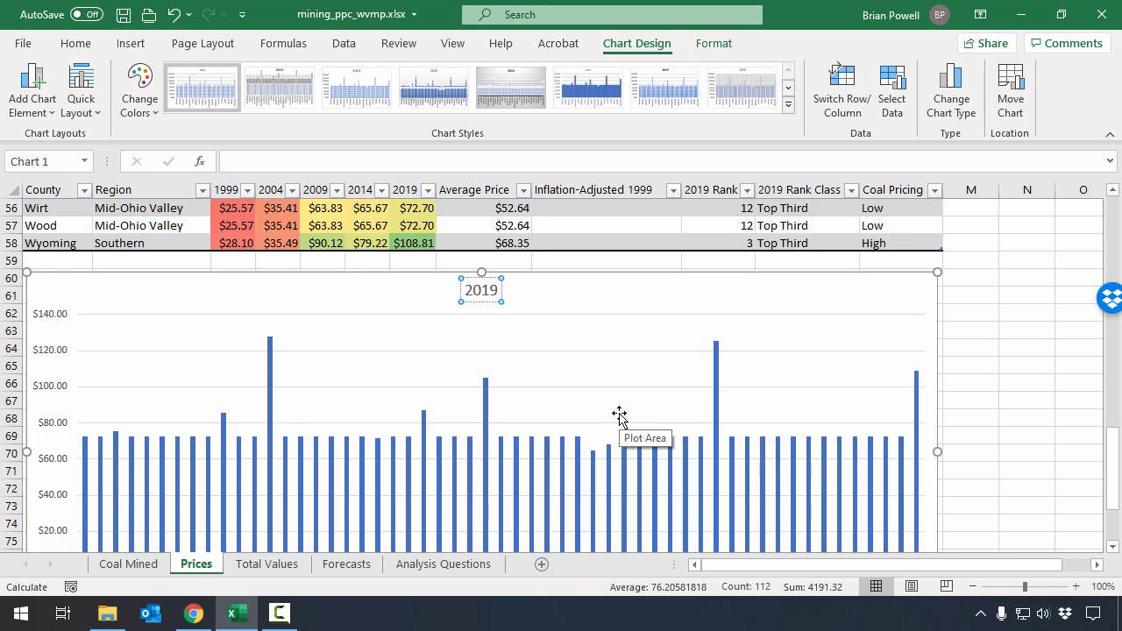
type("Coal Pric")
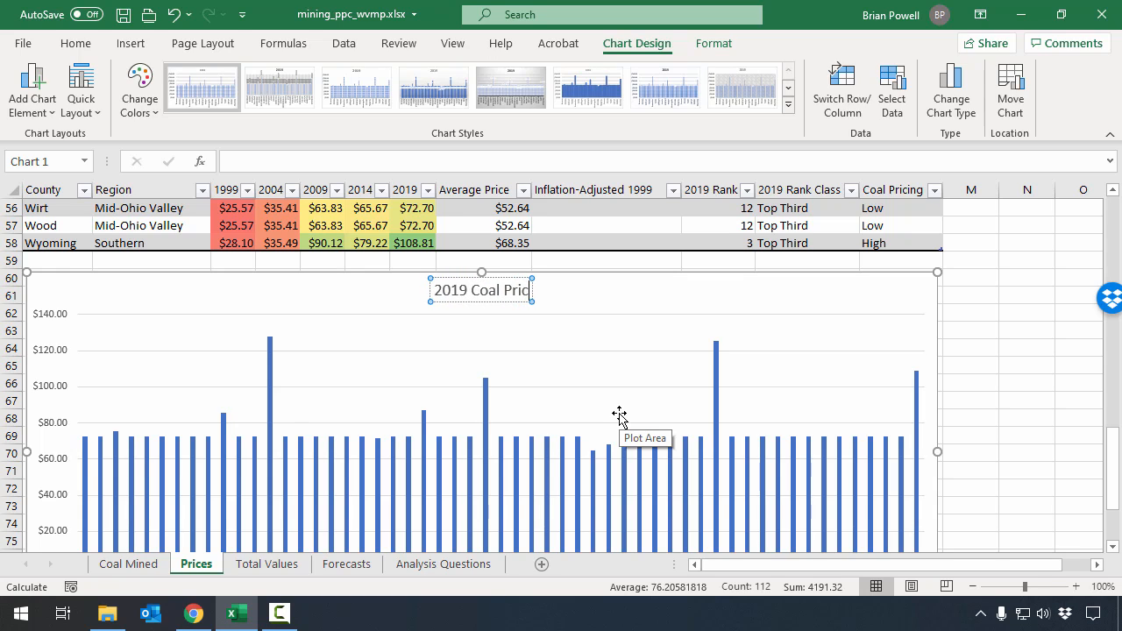
type("es per Ton")
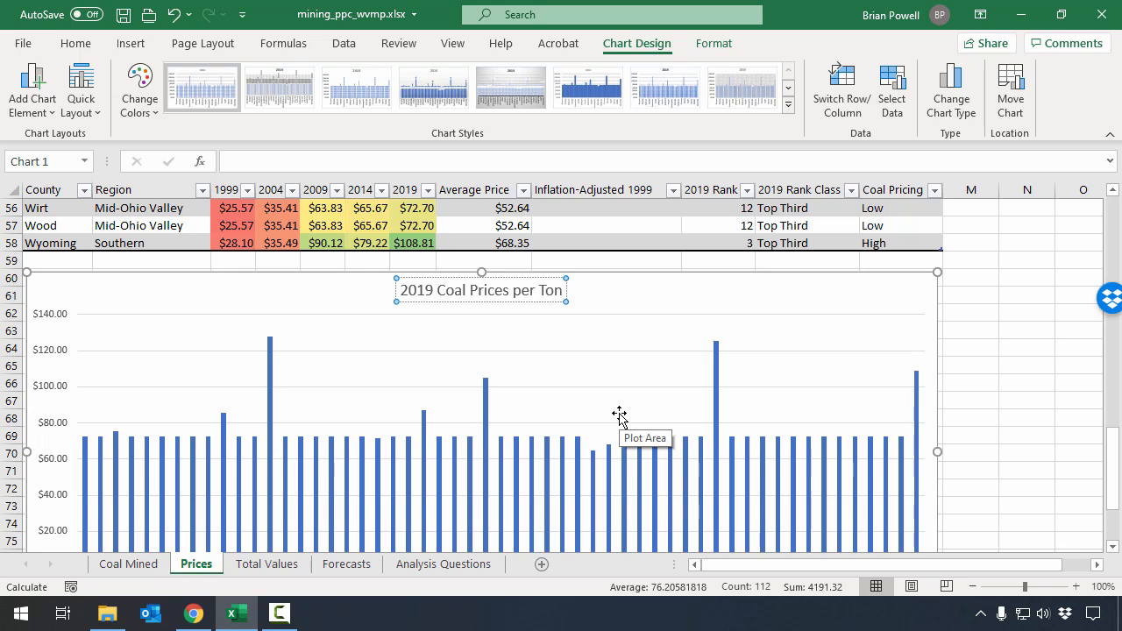
Finish the chart title and add axis titles to both axes of the 2019 coal prices chart.
left_click(702, 303)
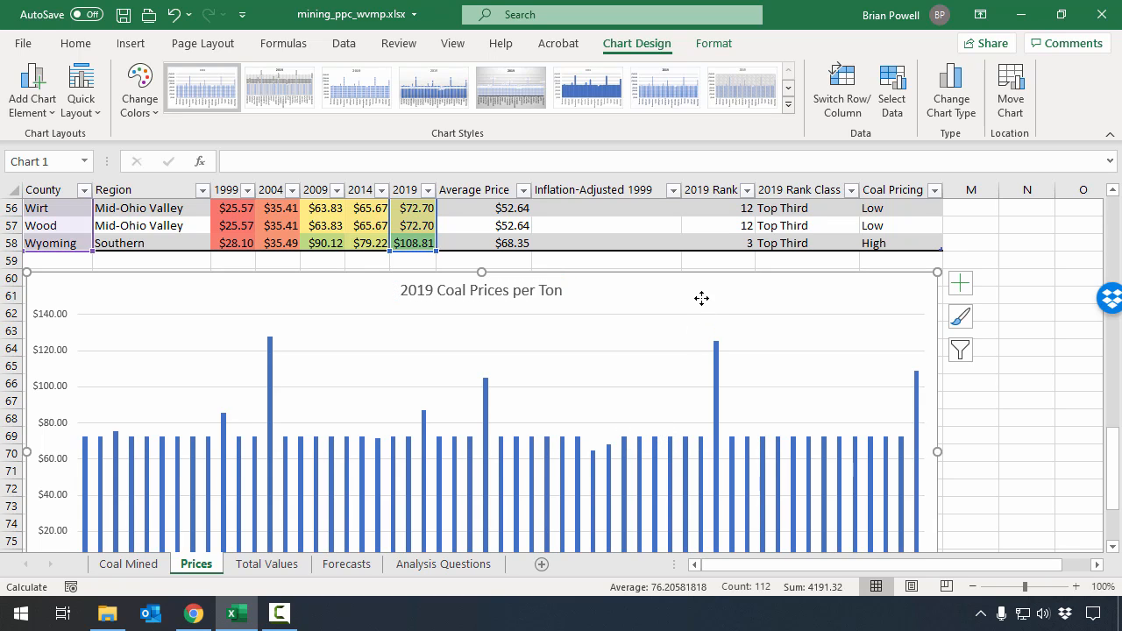
scroll(697, 314, "down", 3)
scroll(690, 319, "down", 1)
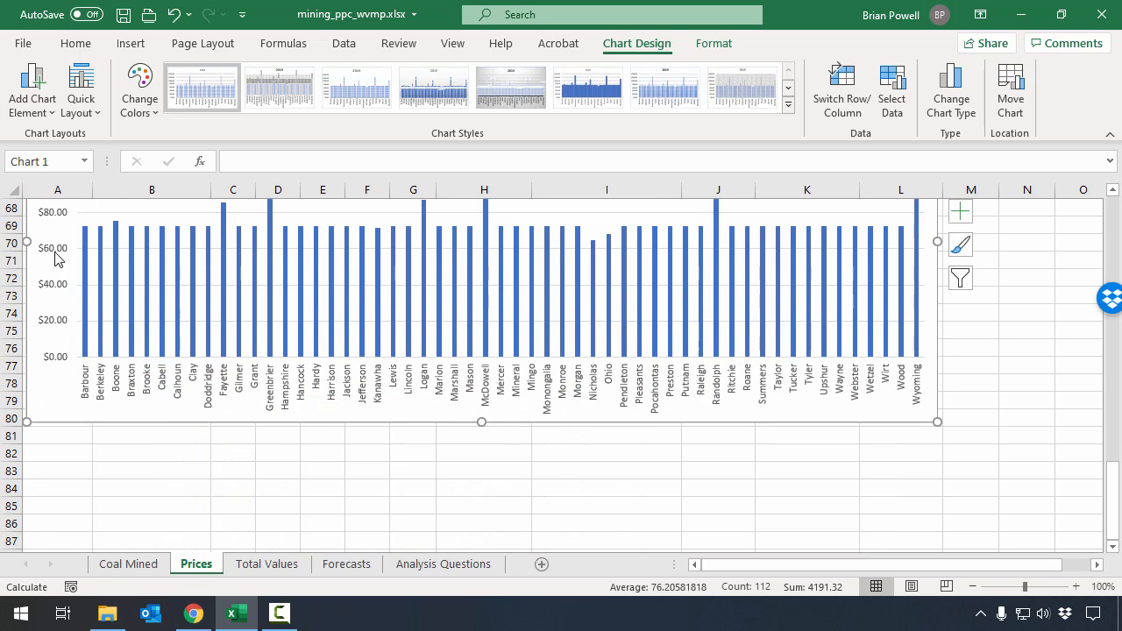
scroll(435, 362, "up", 4)
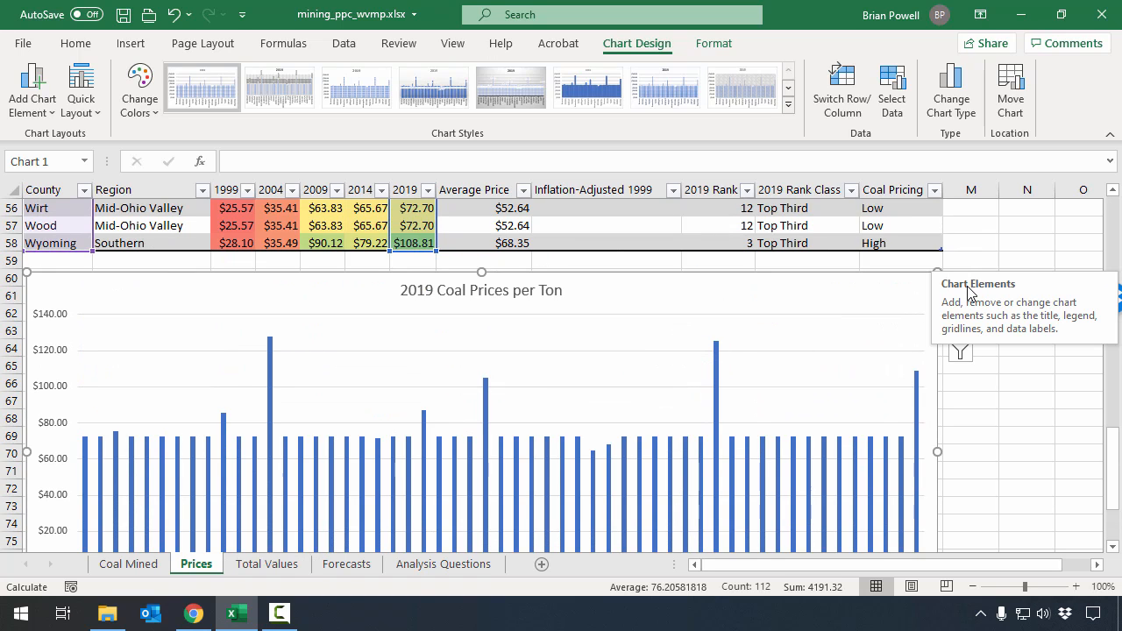
left_click(960, 283)
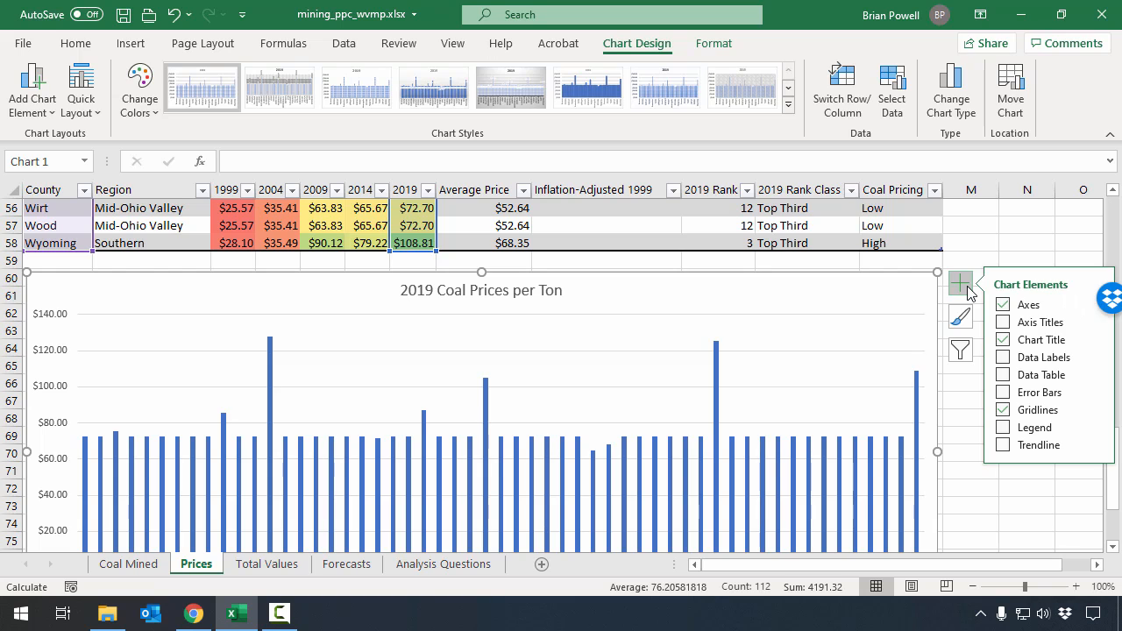
left_click(1004, 324)
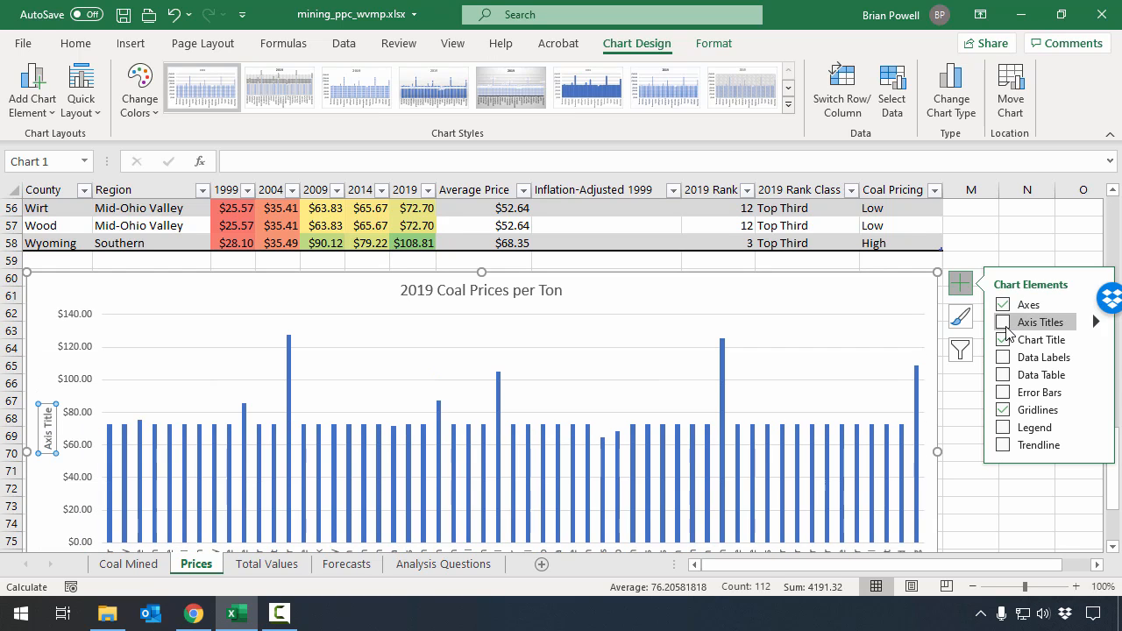
Replace the vertical axis title's placeholder text with "Price per Ton".
scroll(301, 363, "down", 3)
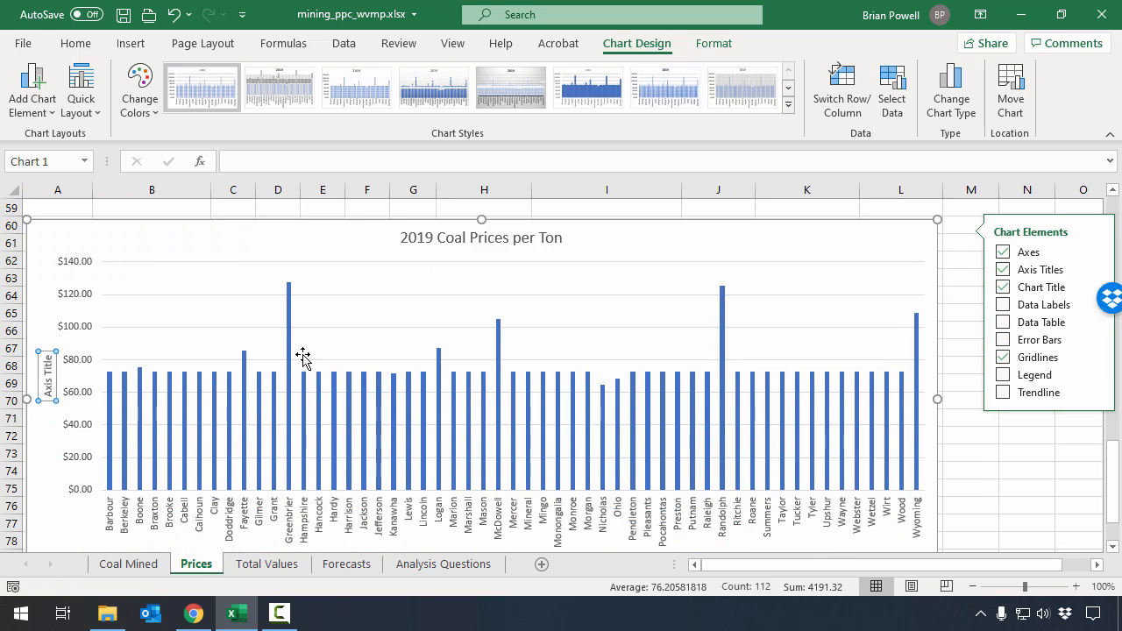
left_click(49, 277)
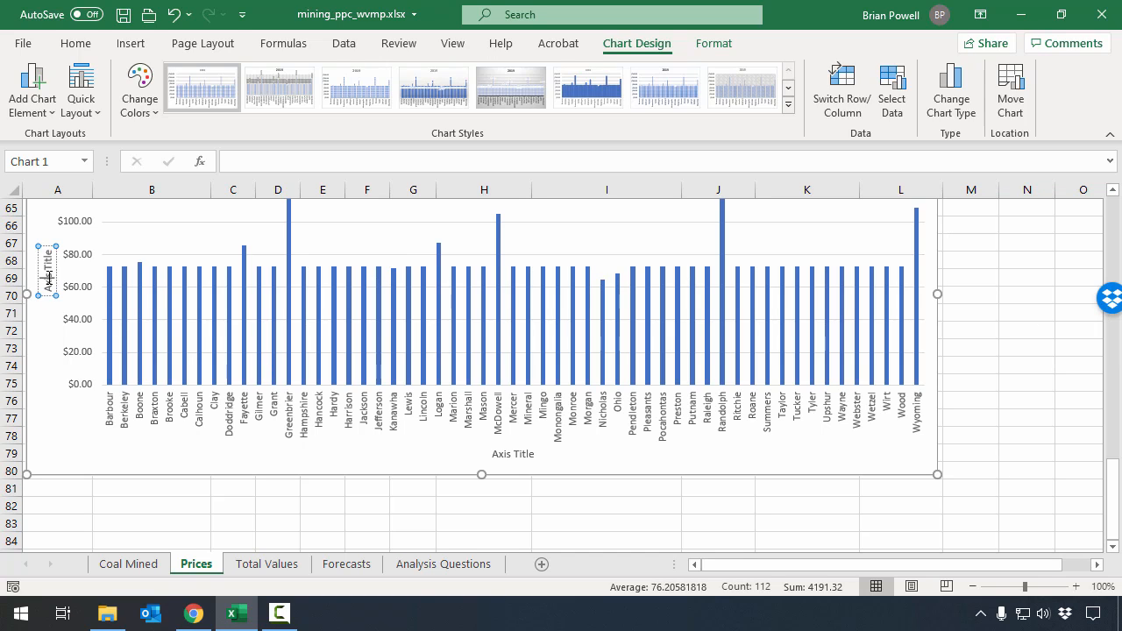
key("ctrl+a")
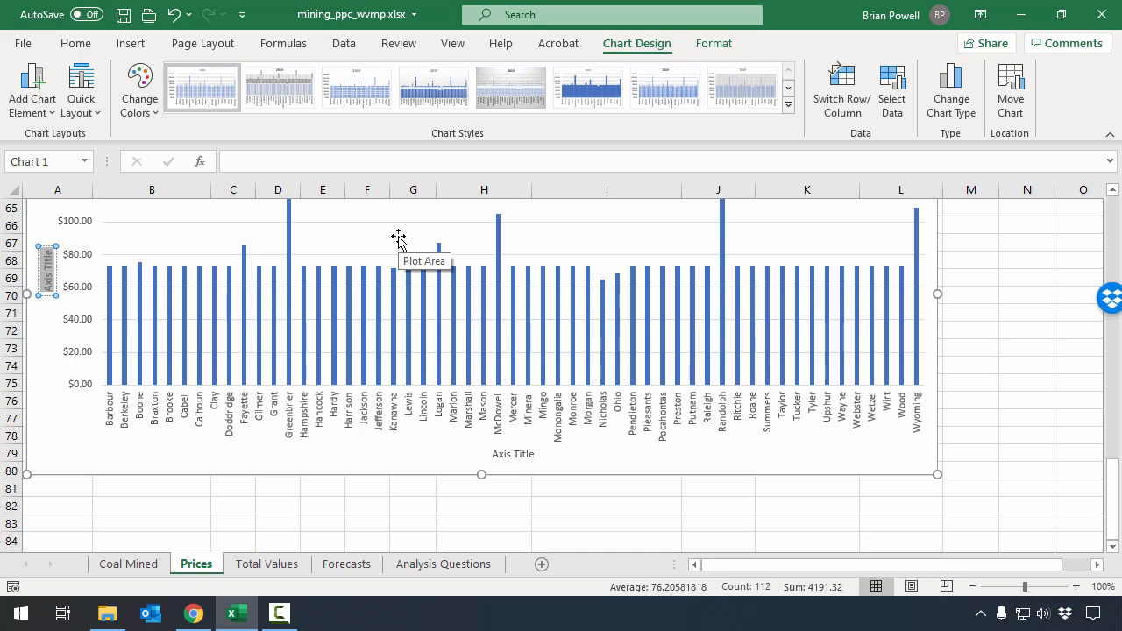
type("Price per Ton")
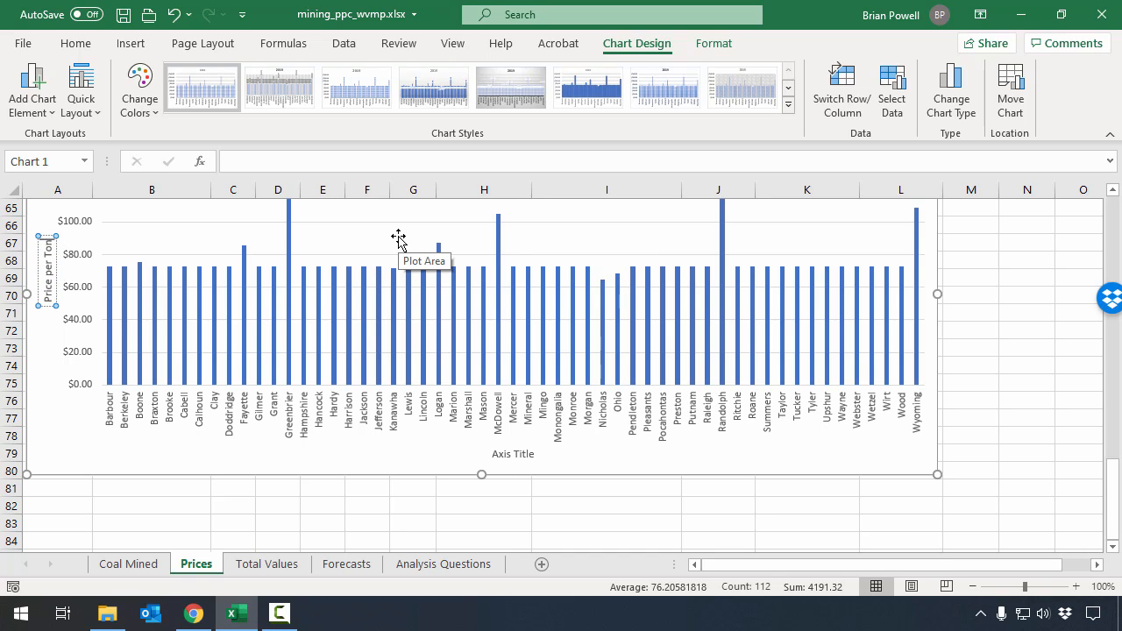
Replace the horizontal axis title's placeholder text with "County".
left_click(514, 456)
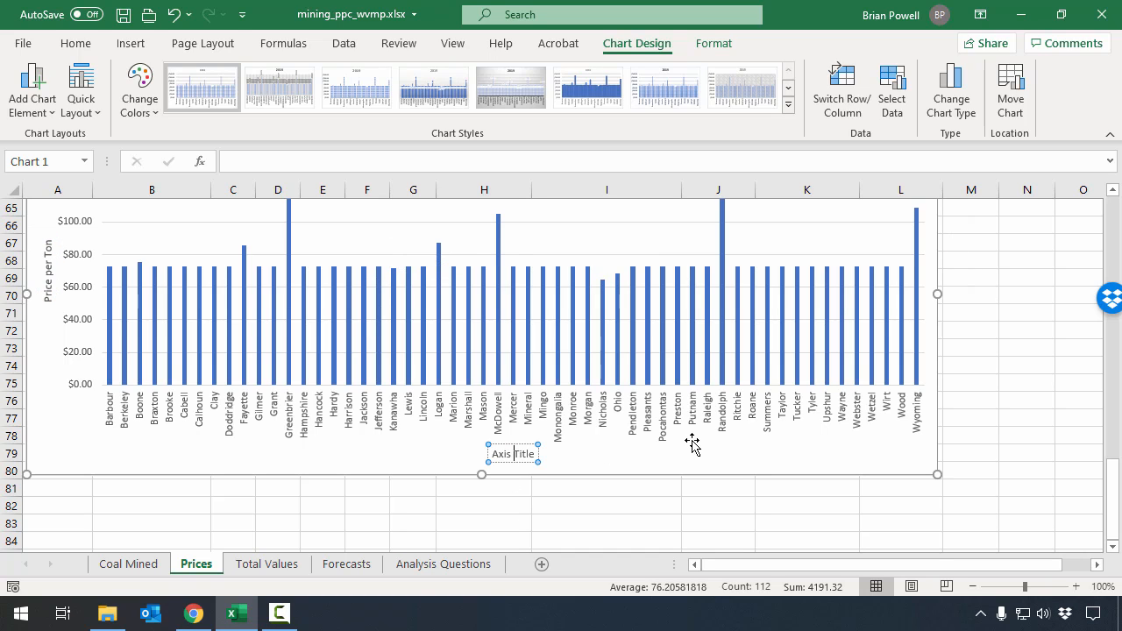
key("ctrl+a")
type("County")
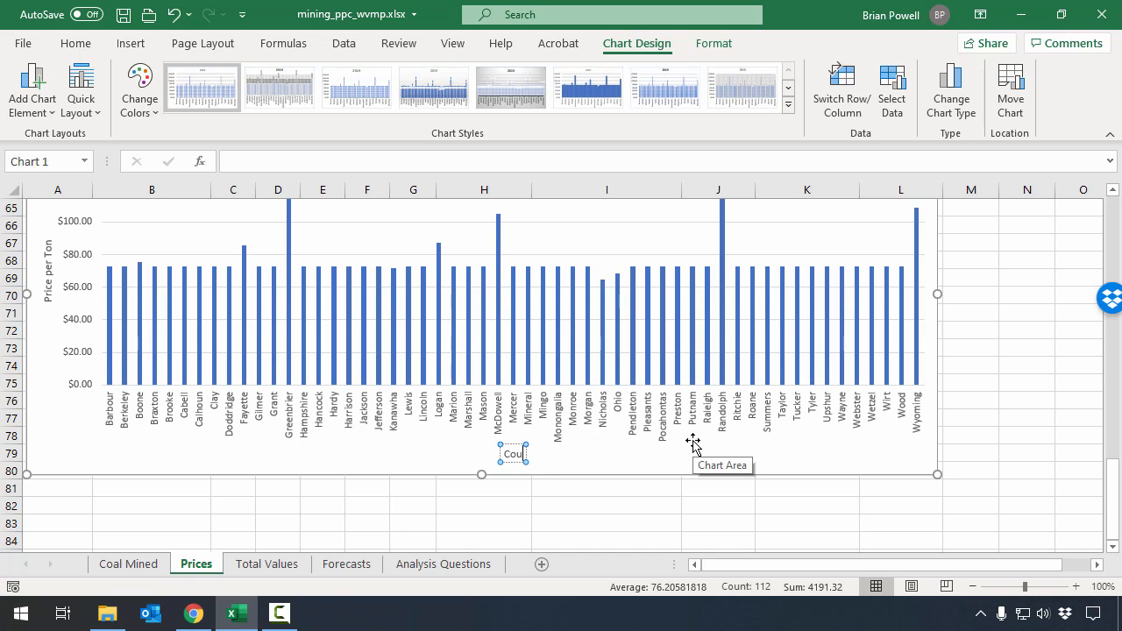
left_click(633, 463)
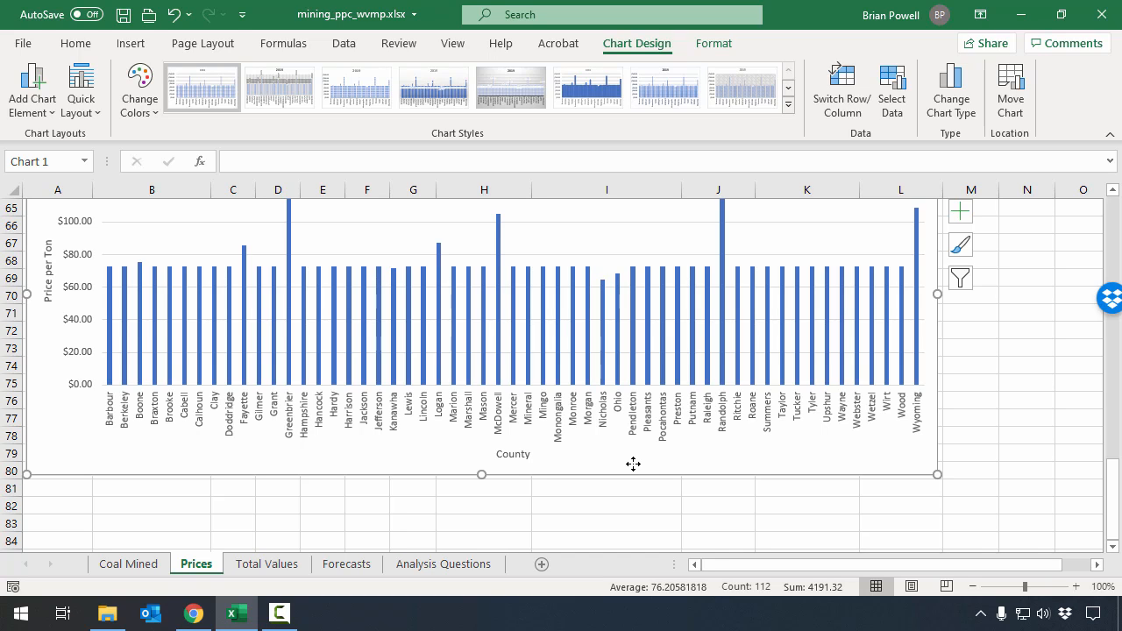
Format the chart's vertical price axis as Currency numbers with 0 decimal places.
scroll(125, 376, "up", 3)
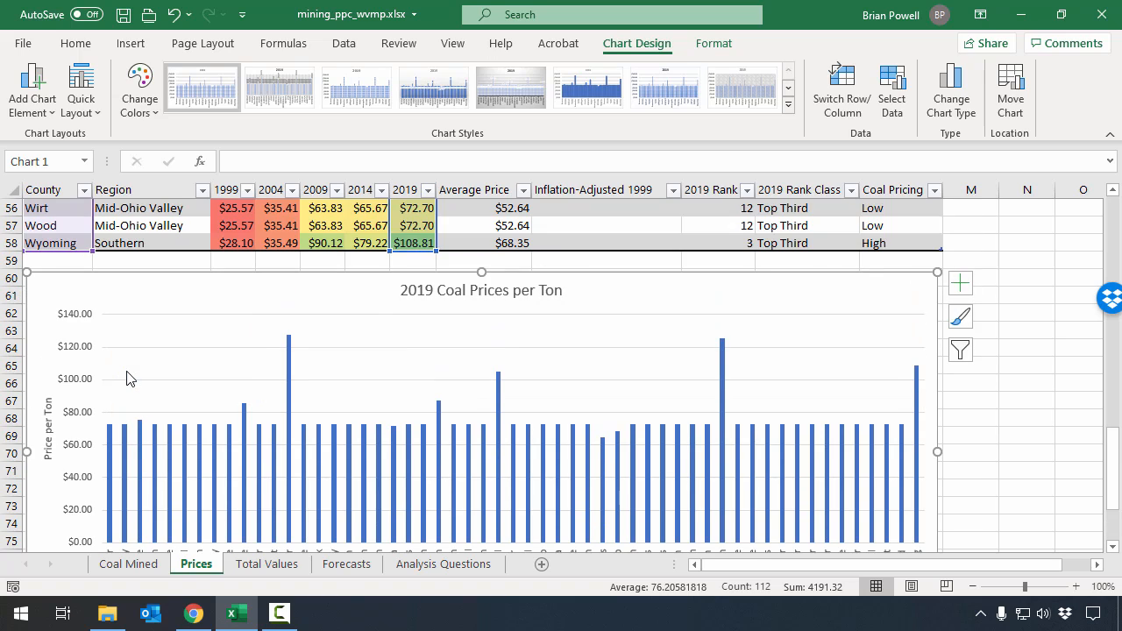
left_click(74, 383)
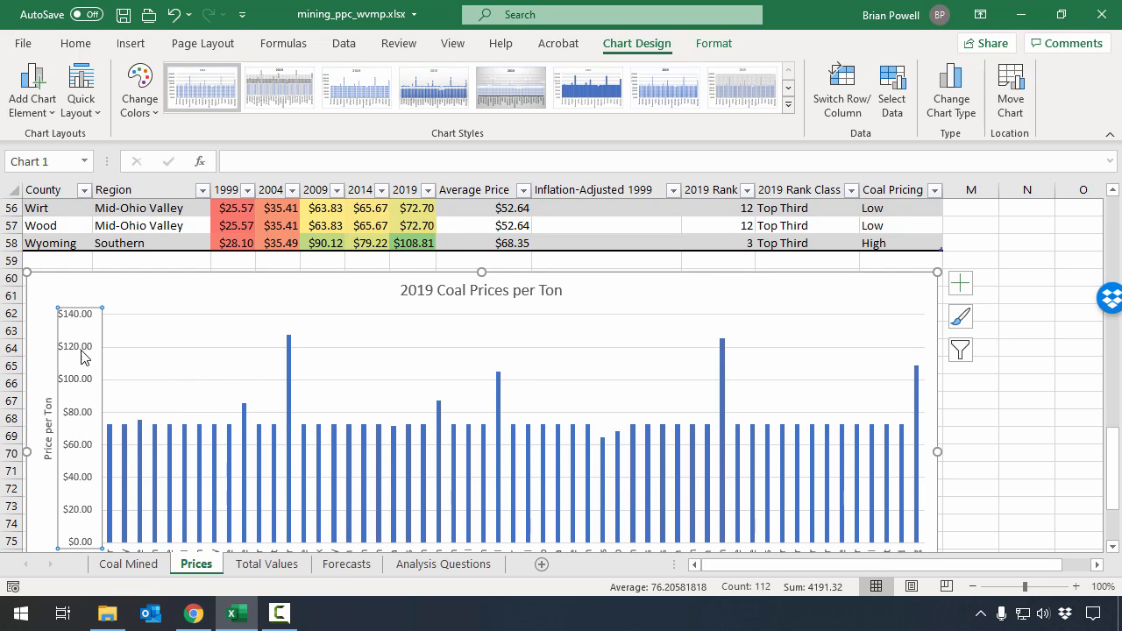
scroll(84, 359, "down", 2)
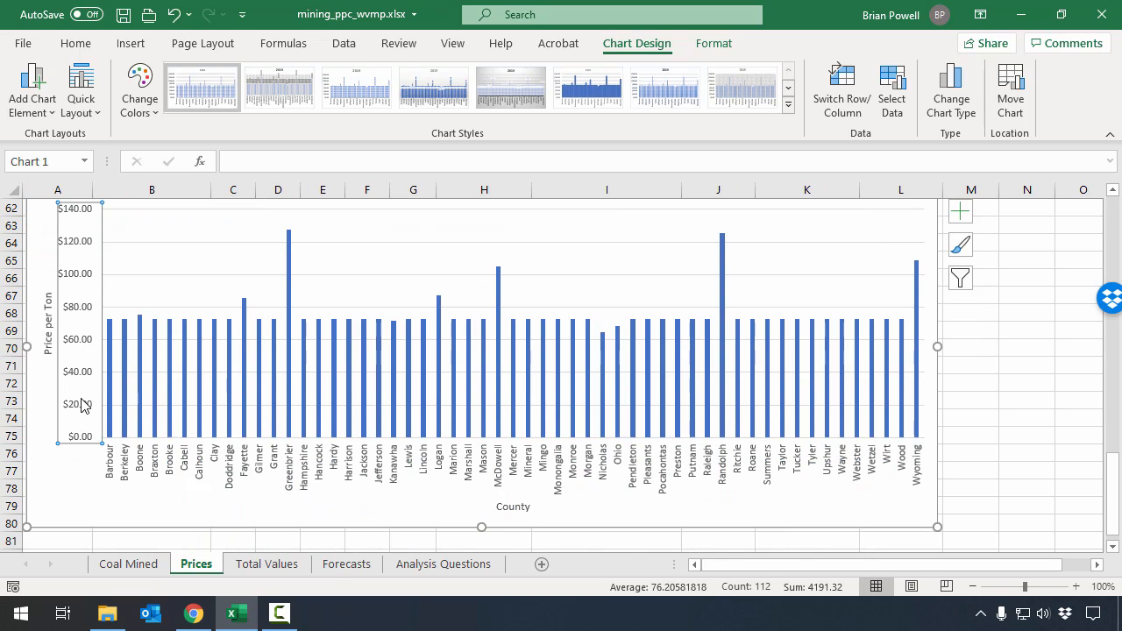
scroll(84, 411, "up", 1)
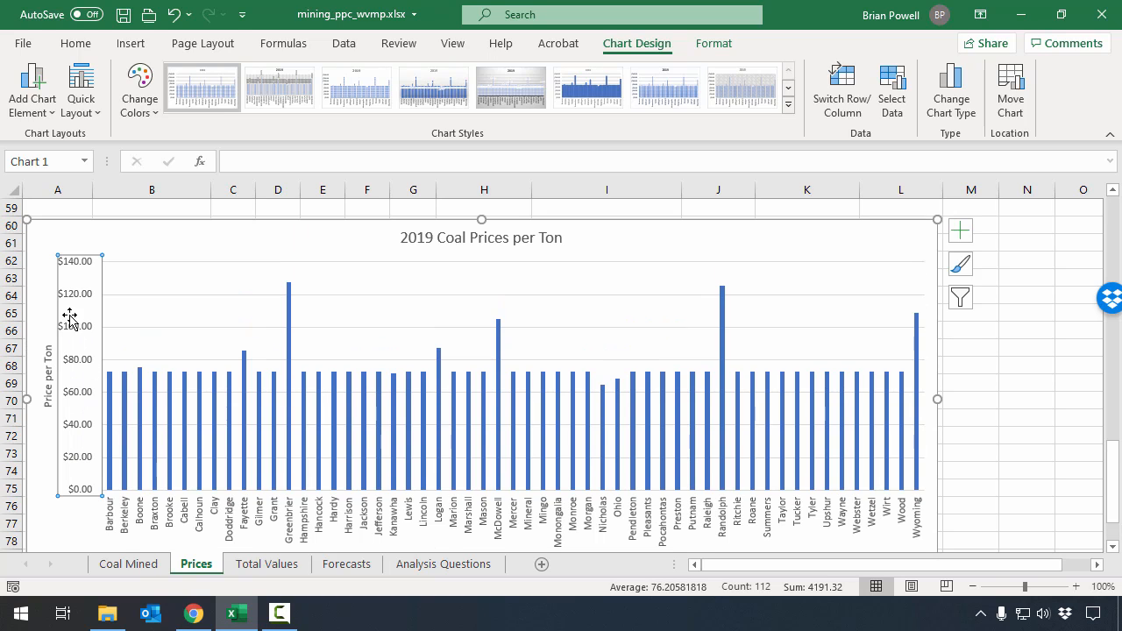
right_click(80, 299)
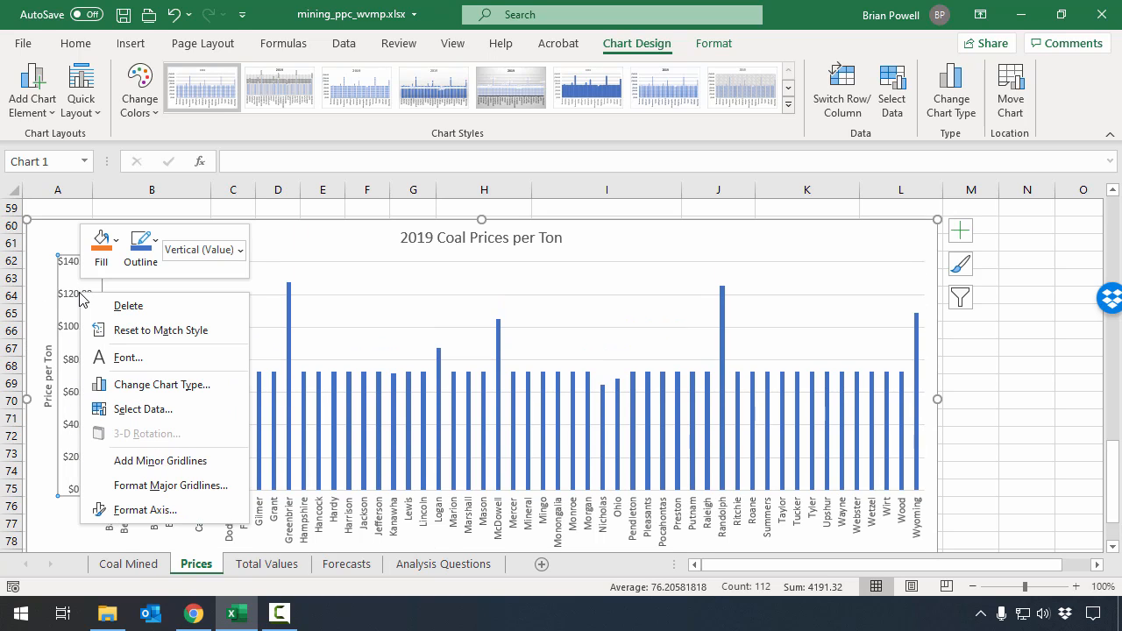
left_click(163, 509)
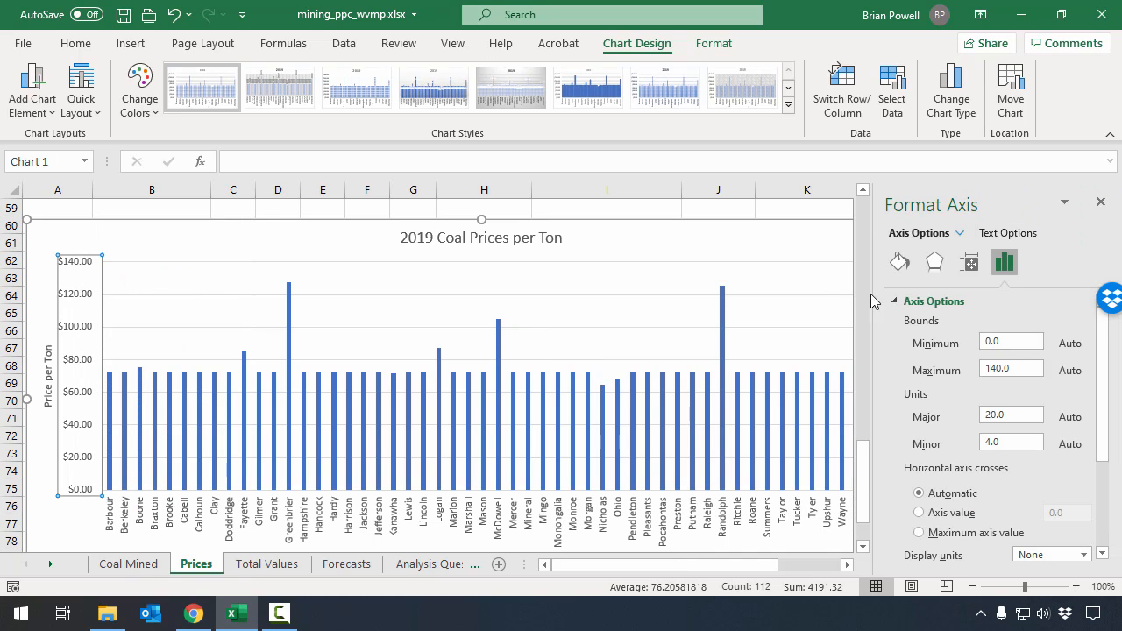
scroll(1072, 342, "down", 2)
scroll(1071, 342, "down", 1)
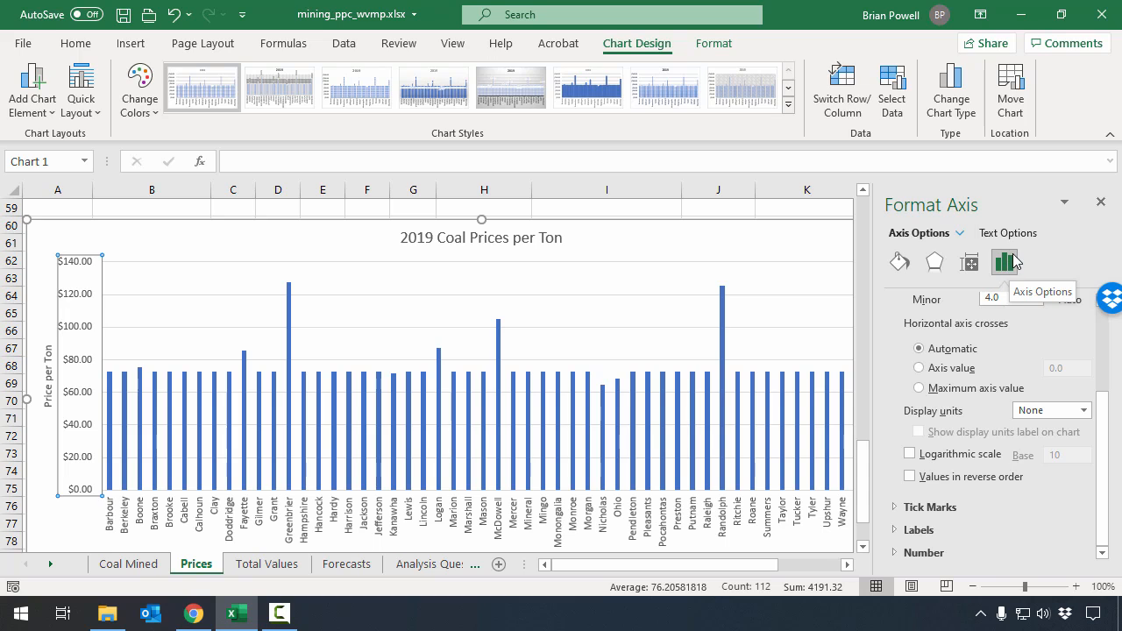
left_click(897, 553)
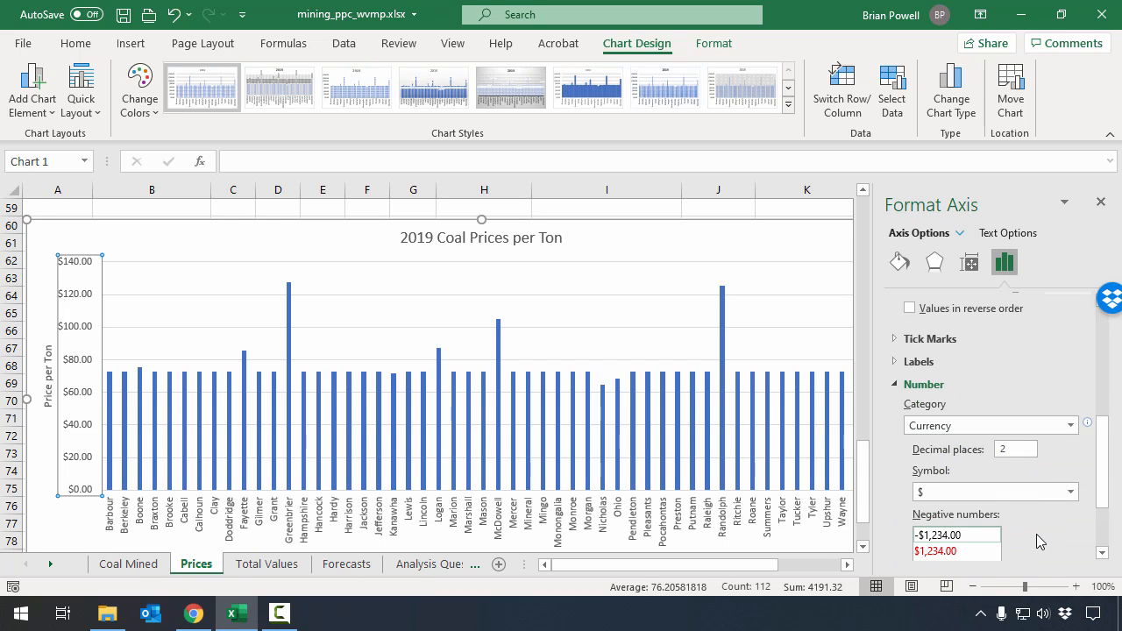
double_click(1004, 449)
type("0")
key("Return")
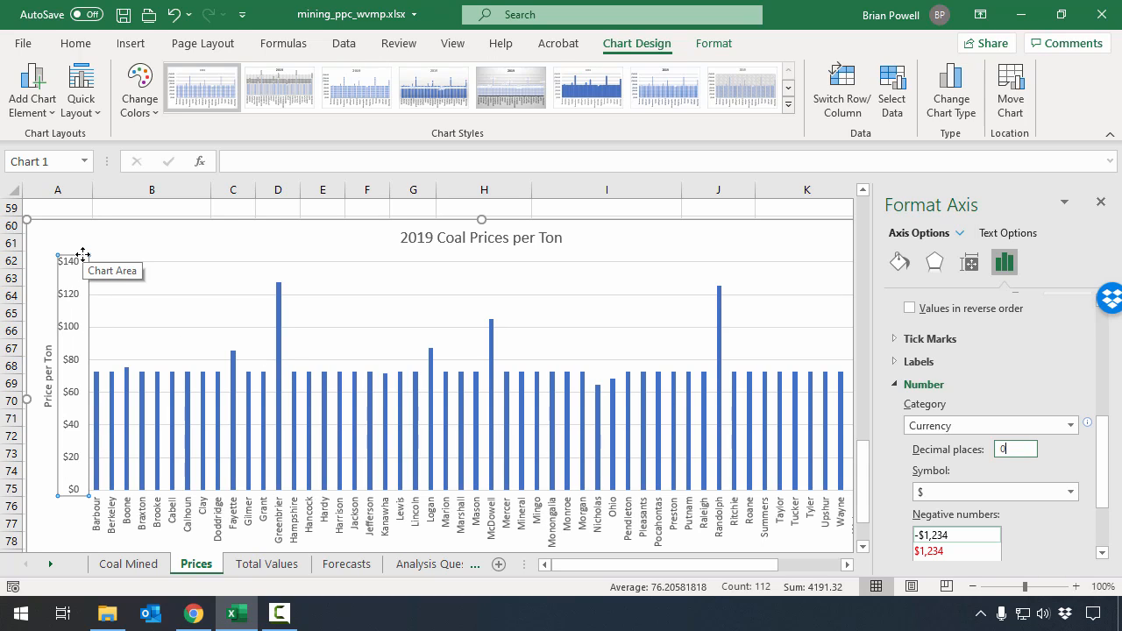
Save the workbook and leave the chart formatting with the chart deselected.
left_click(348, 242)
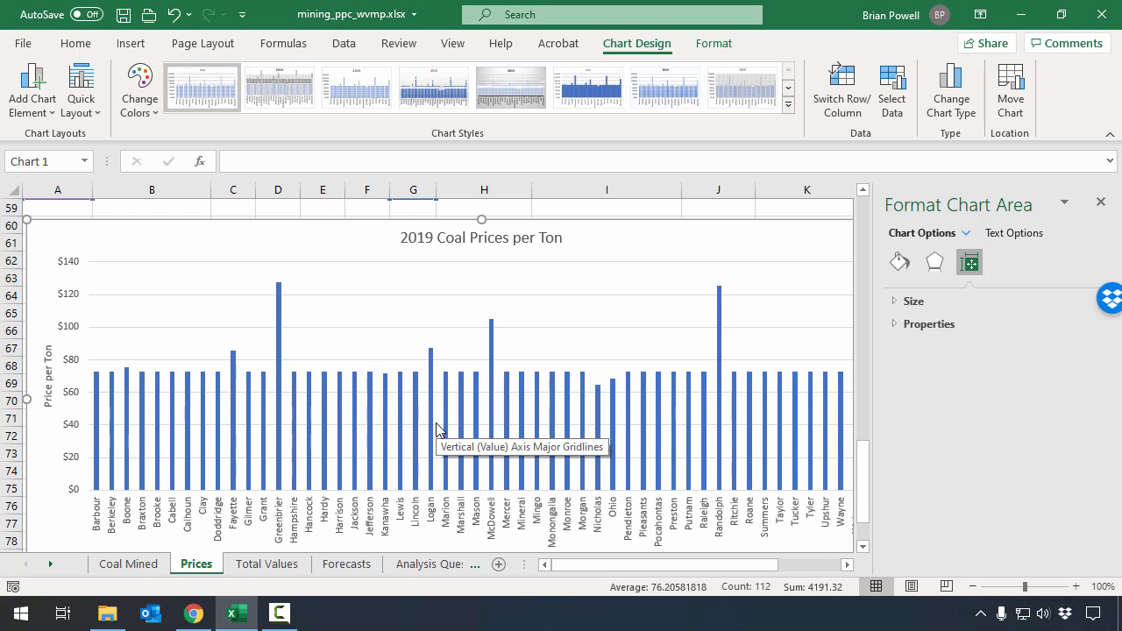
key("ctrl+s")
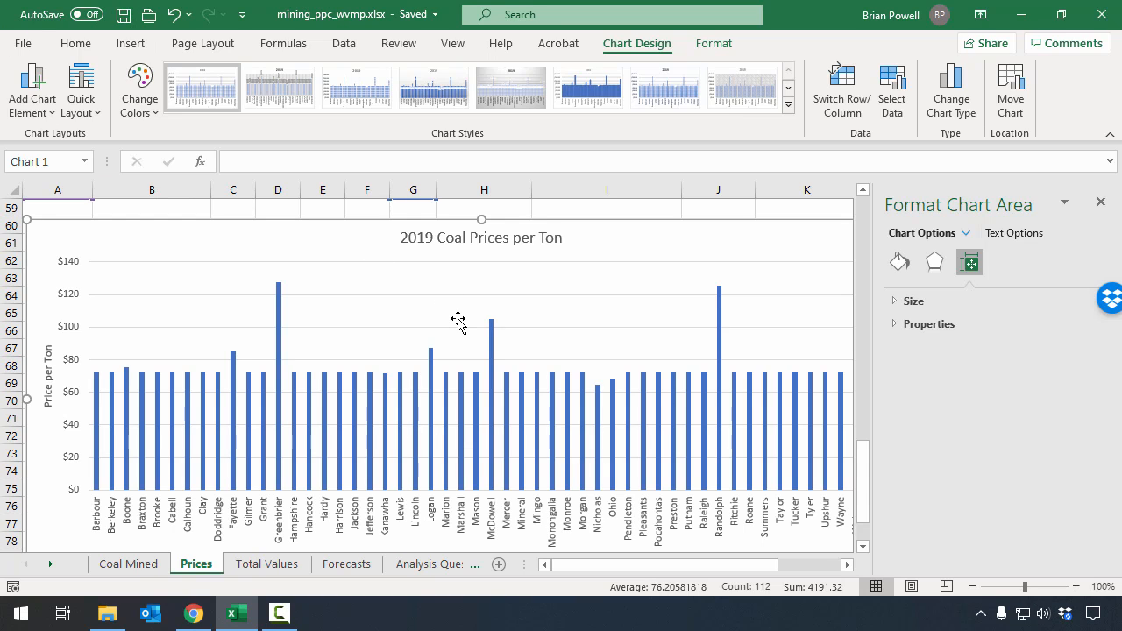
key("Escape")
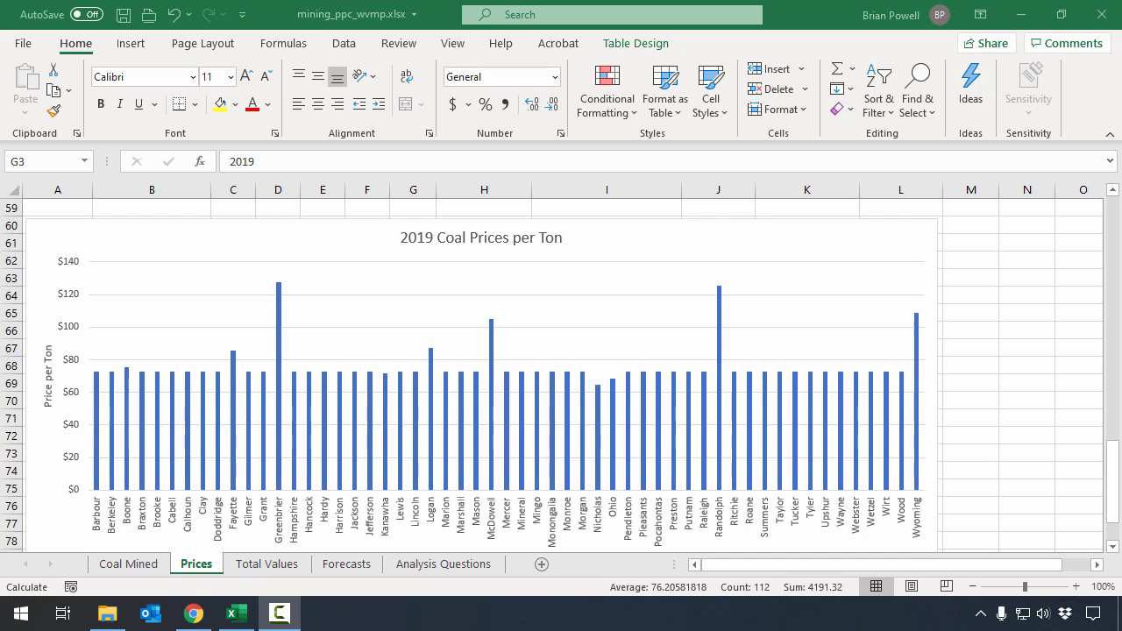
On the Coal Mined sheet, select the county and 2019 columns with their headers, A3:A58 and G3:G58.
left_click(123, 571)
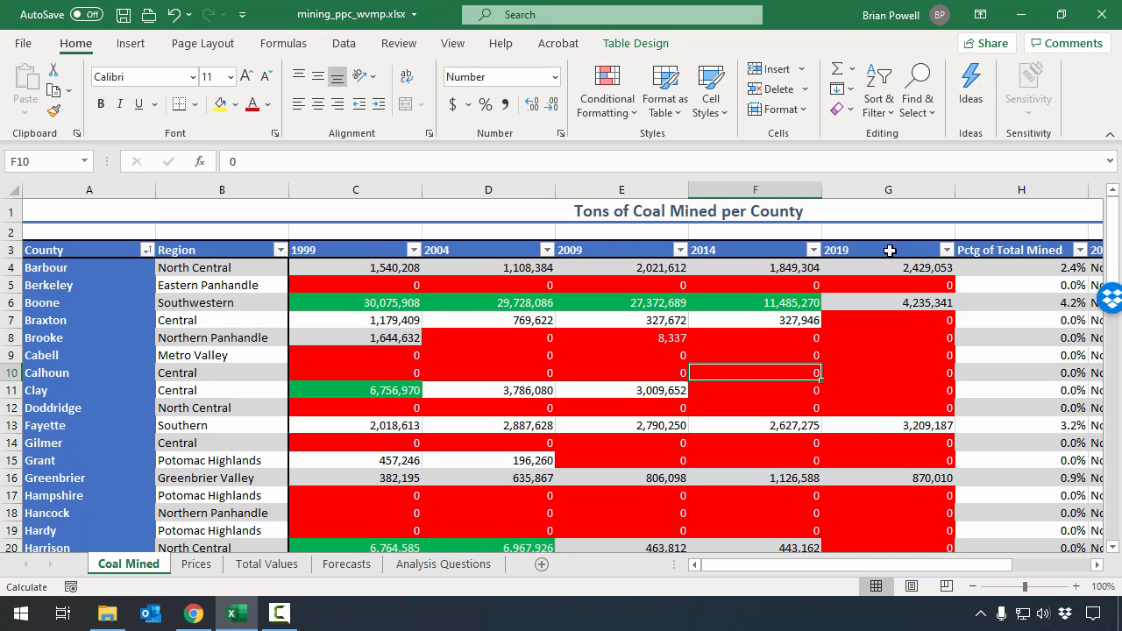
left_click(41, 163)
type("A3:")
type("A")
type("58")
type(",")
type("G3:")
type("G58")
key("Return")
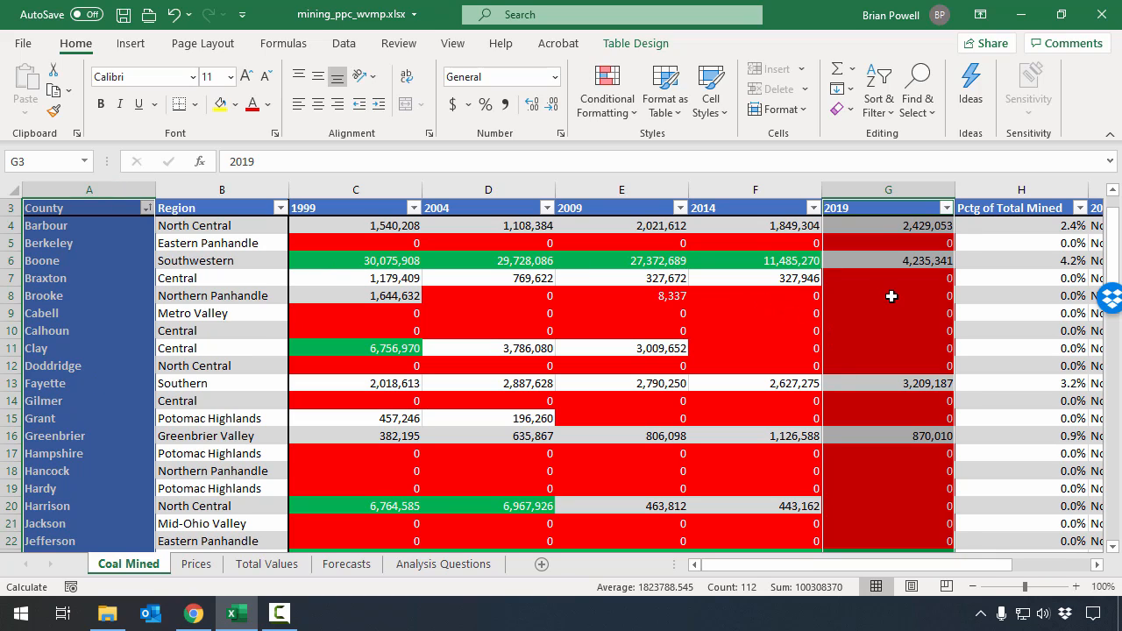
Insert a Pie of Pie chart of the selected 2019 coal tonnage by county.
scroll(891, 296, "down", 12)
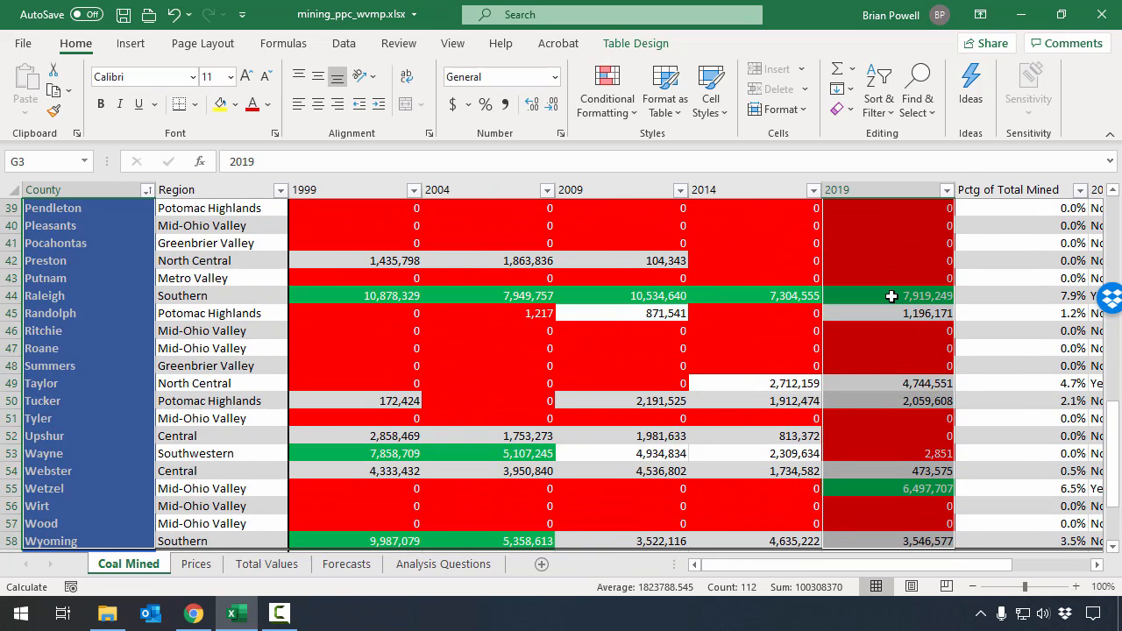
scroll(891, 296, "down", 1)
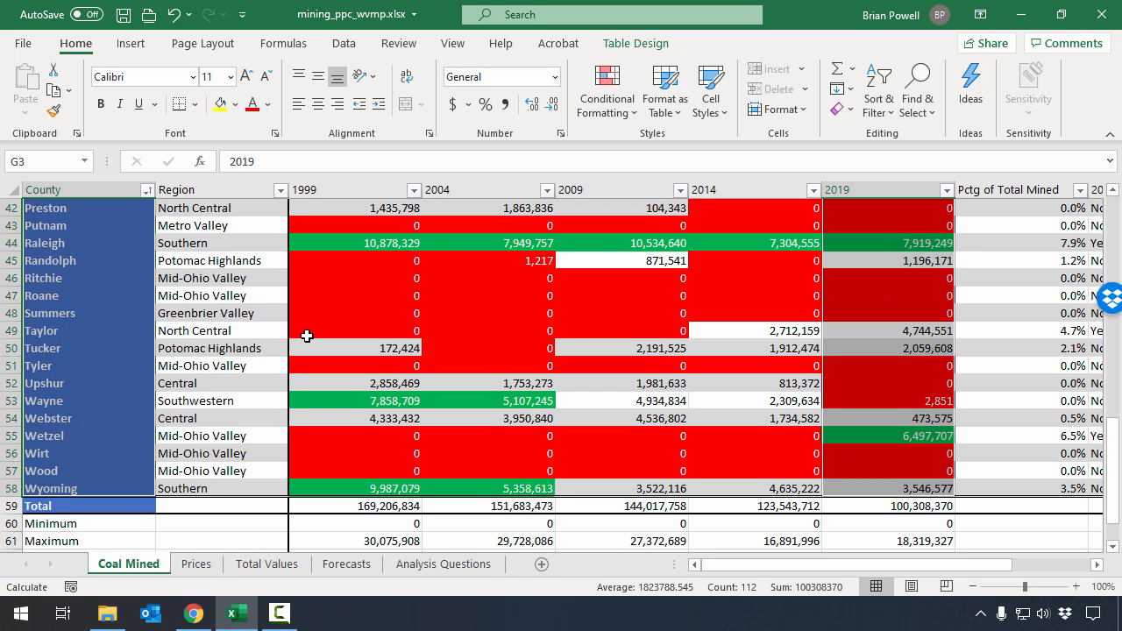
scroll(491, 303, "up", 14)
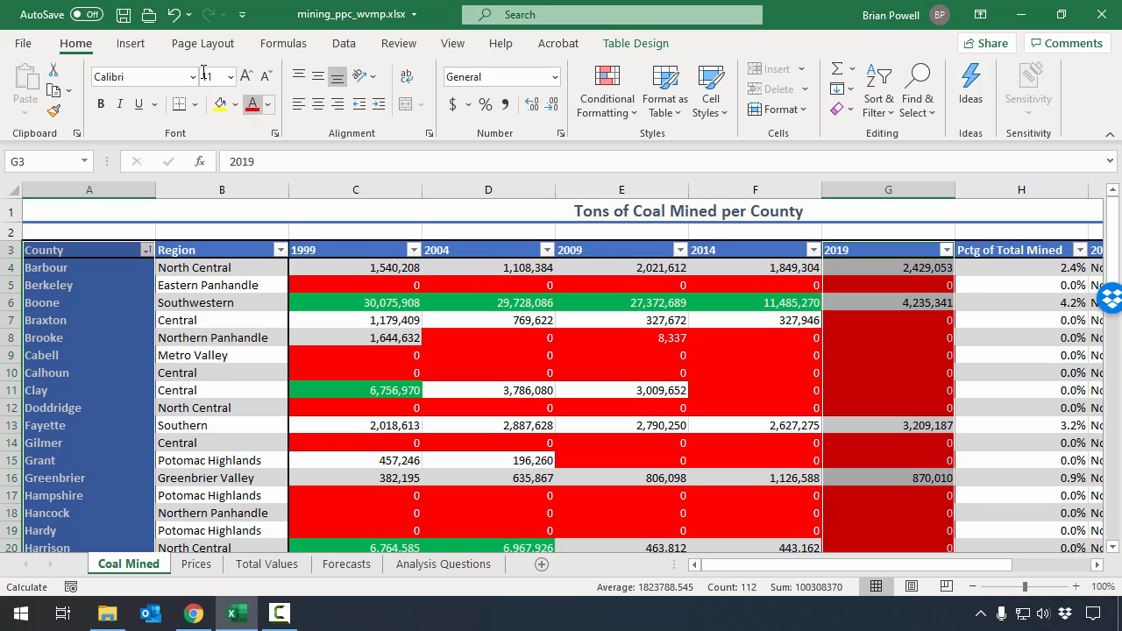
left_click(134, 49)
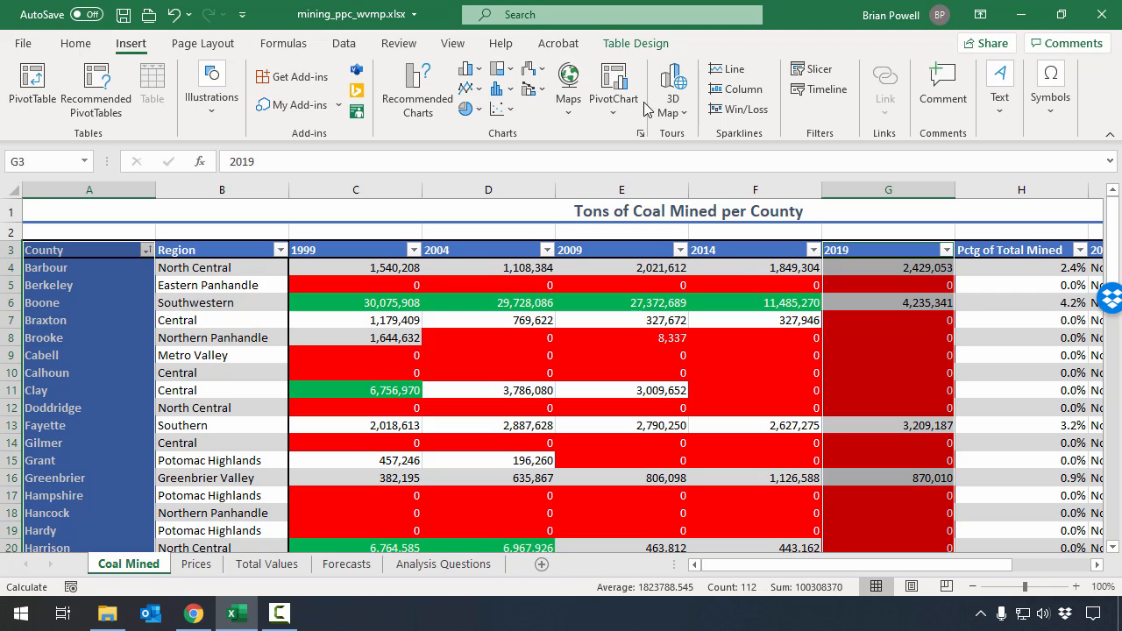
left_click(418, 87)
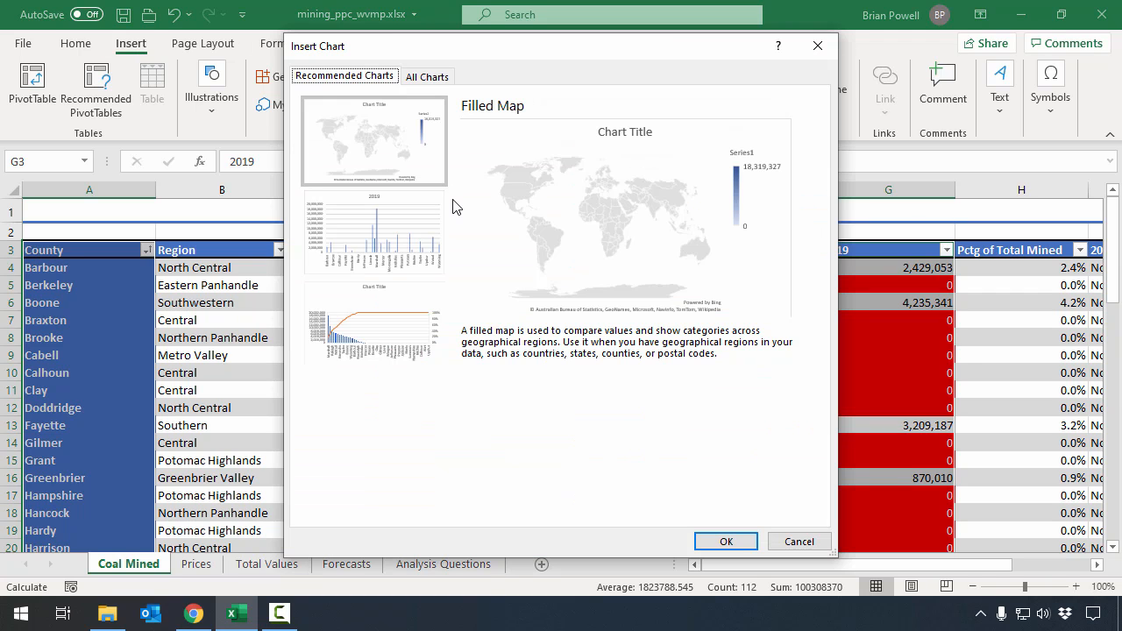
left_click(434, 77)
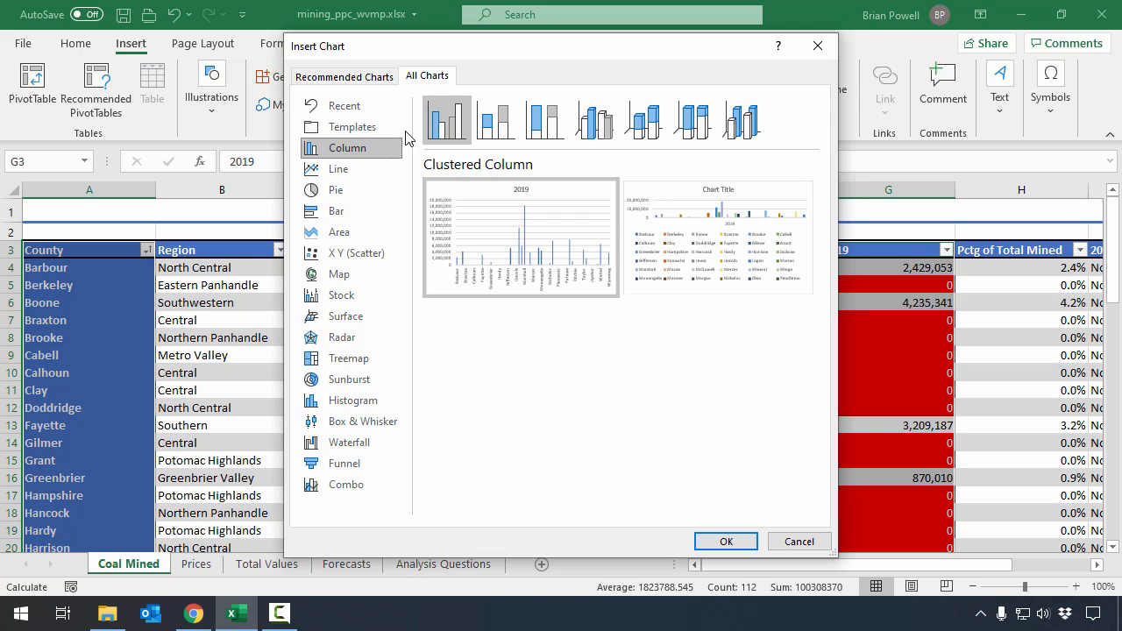
left_click(363, 188)
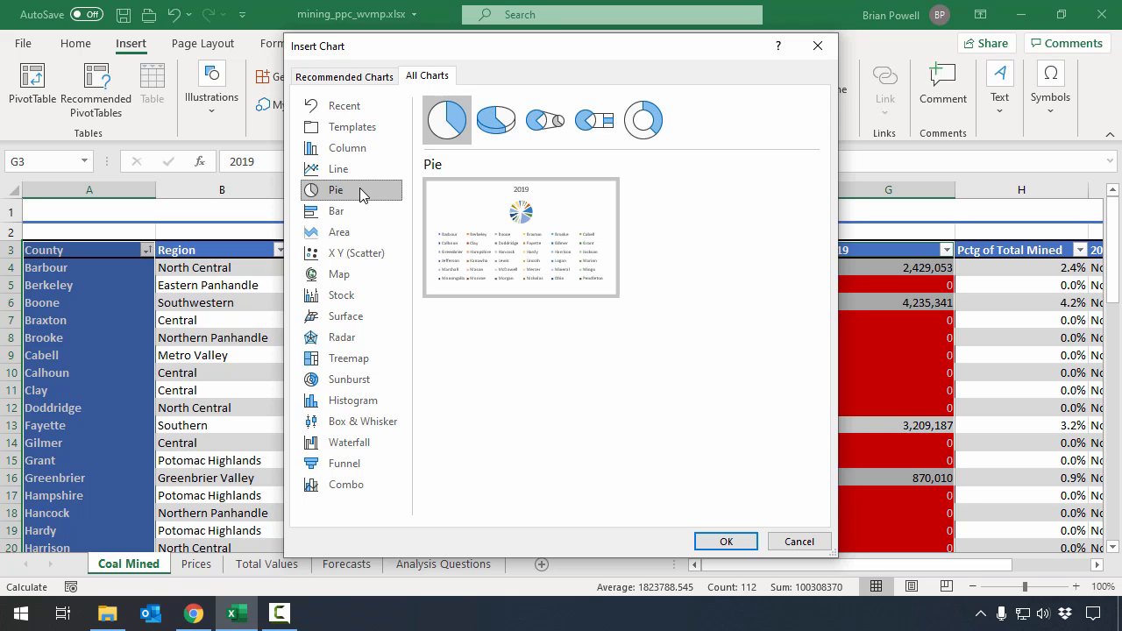
mouse_move(541, 232)
left_click(545, 121)
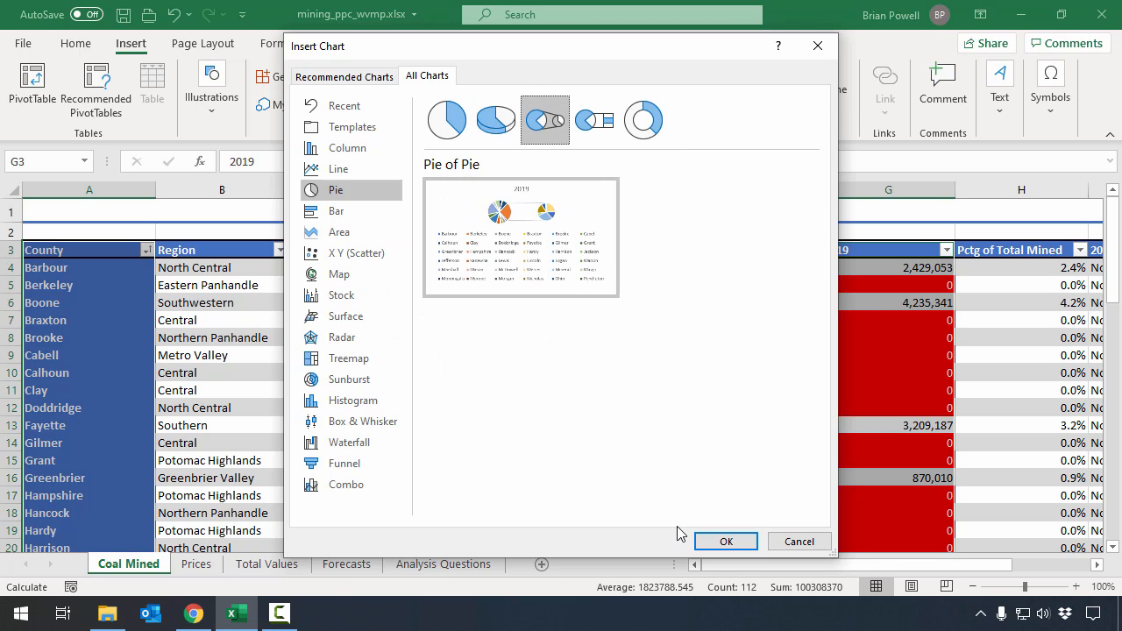
left_click(726, 542)
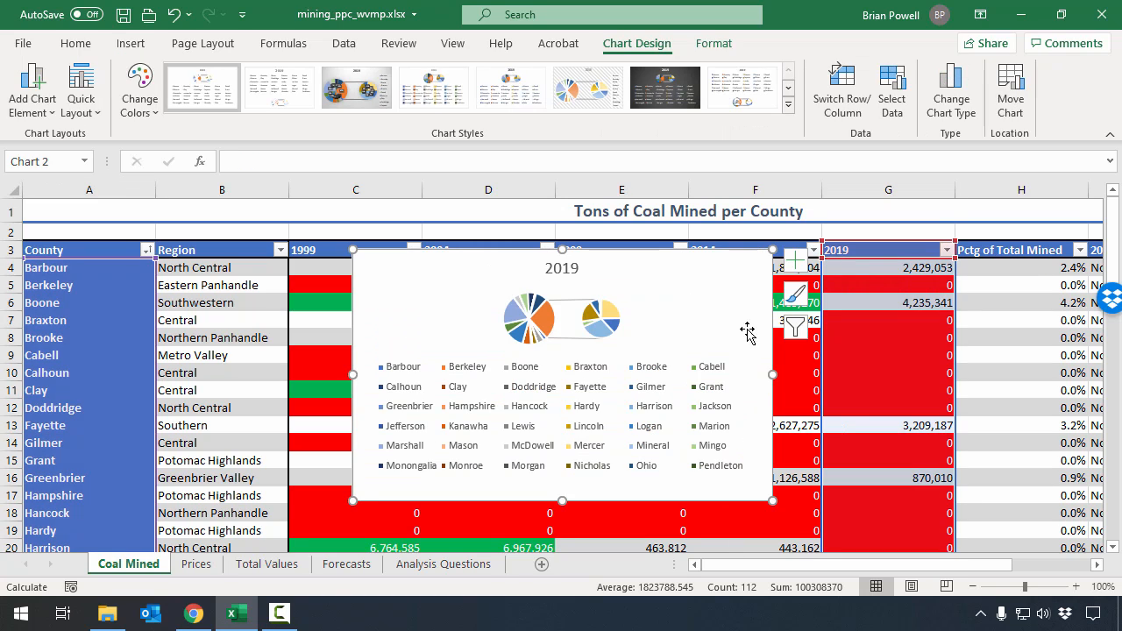
Move the Pie of Pie chart to a new sheet named Coal Mined Chart.
right_click(693, 299)
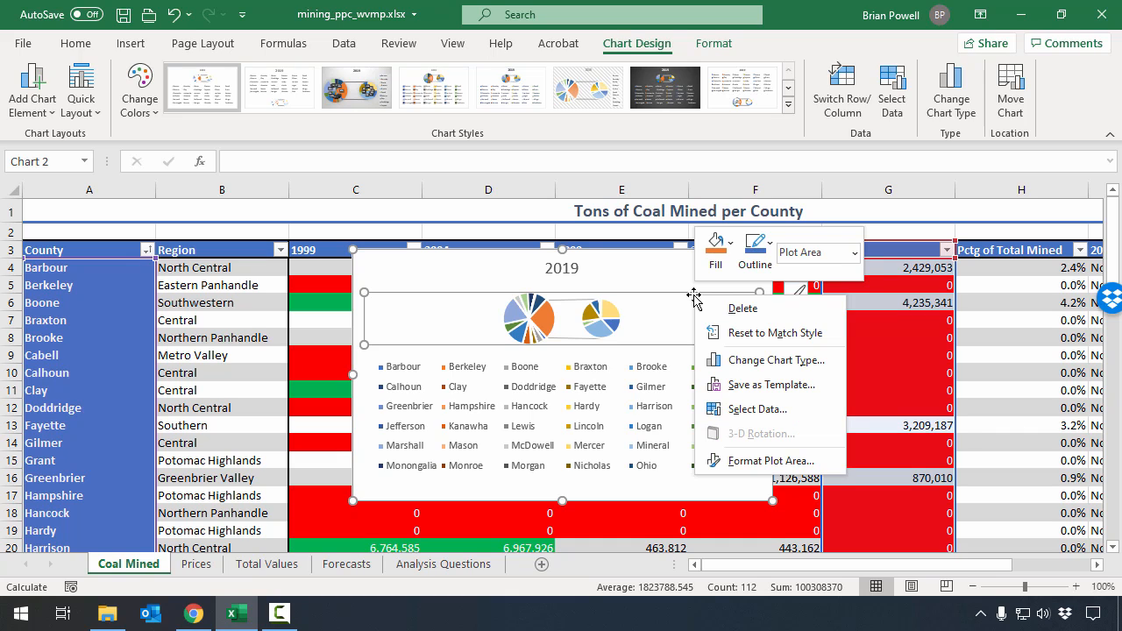
right_click(667, 272)
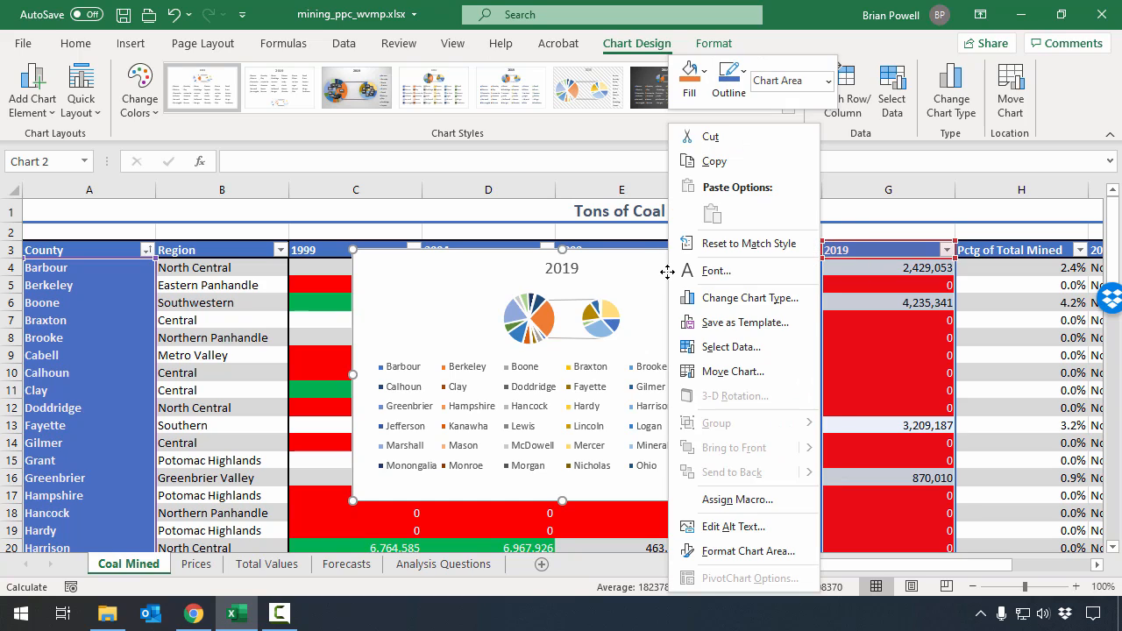
left_click(756, 372)
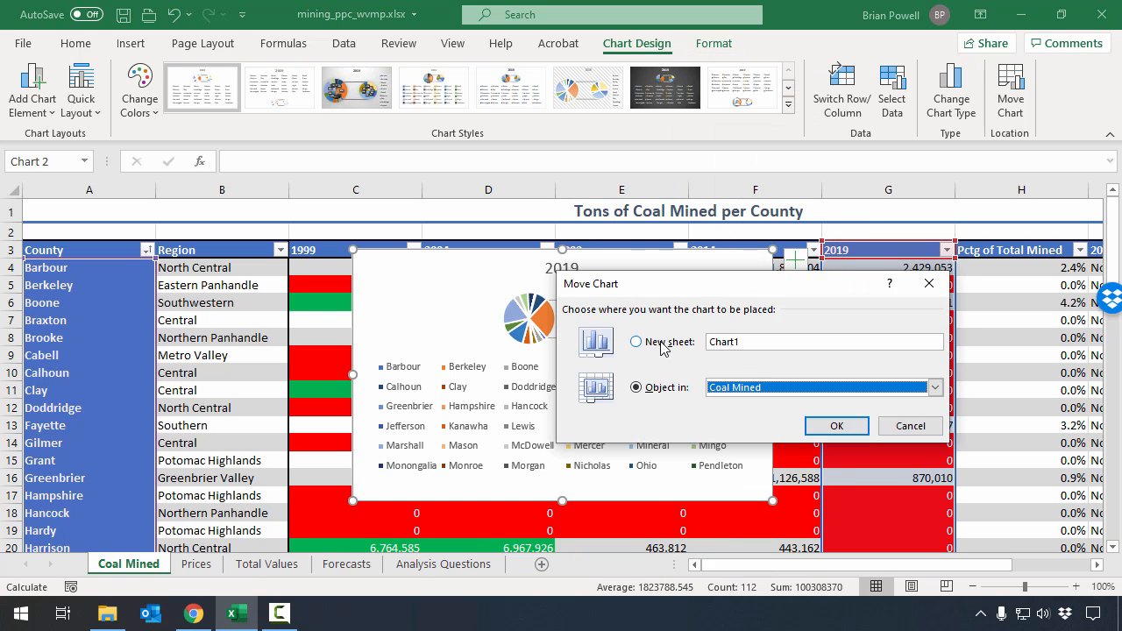
left_click(667, 343)
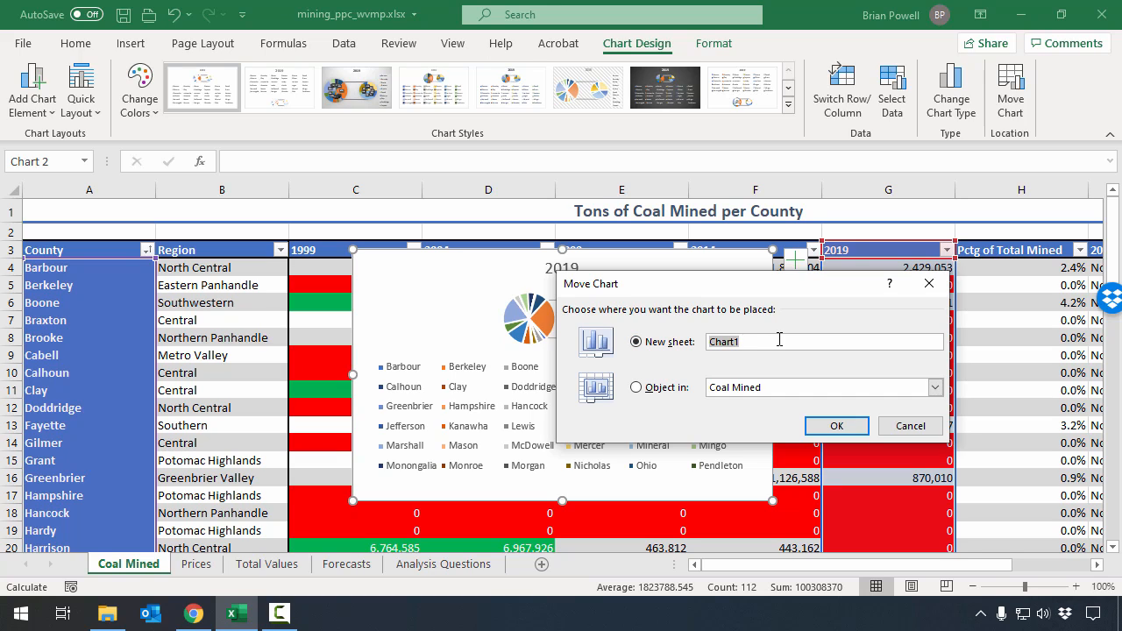
type("Coal mINE")
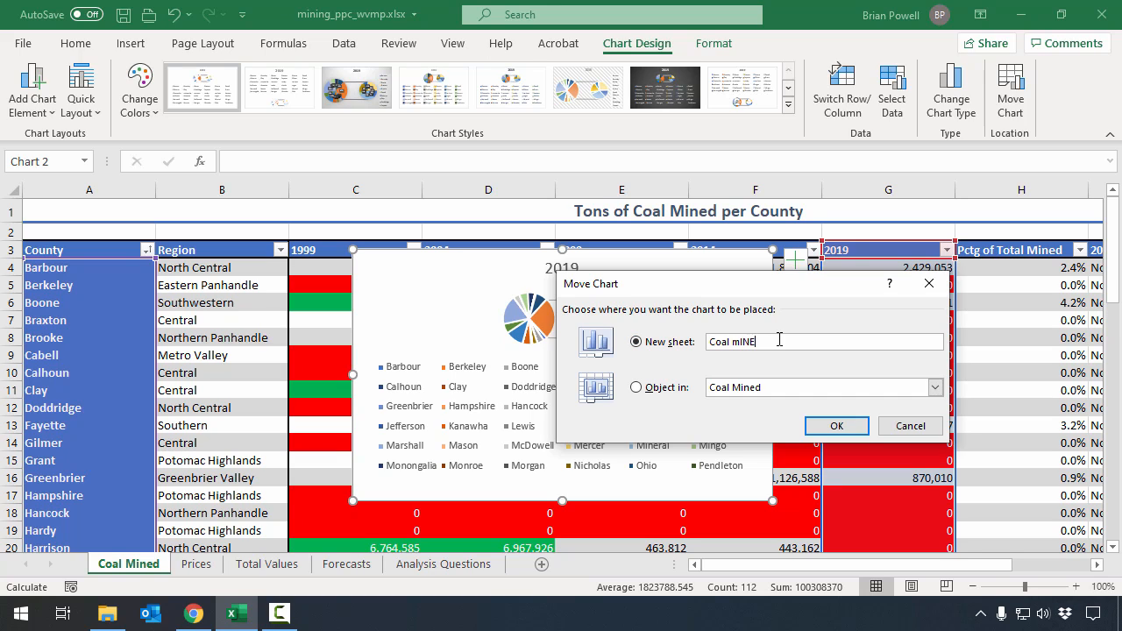
key("BackSpace")
key("BackSpace")
key("BackSpace")
key("BackSpace")
type("Mined Chart")
left_click(848, 428)
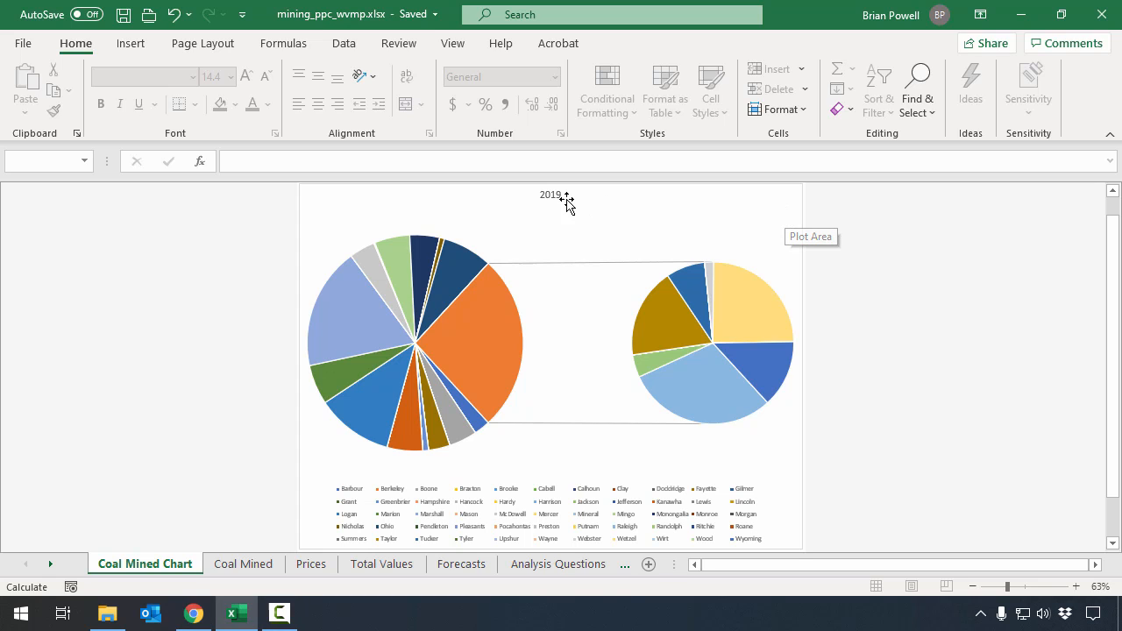
Change the chart title to 2019 Coal Production by County.
left_click(549, 194)
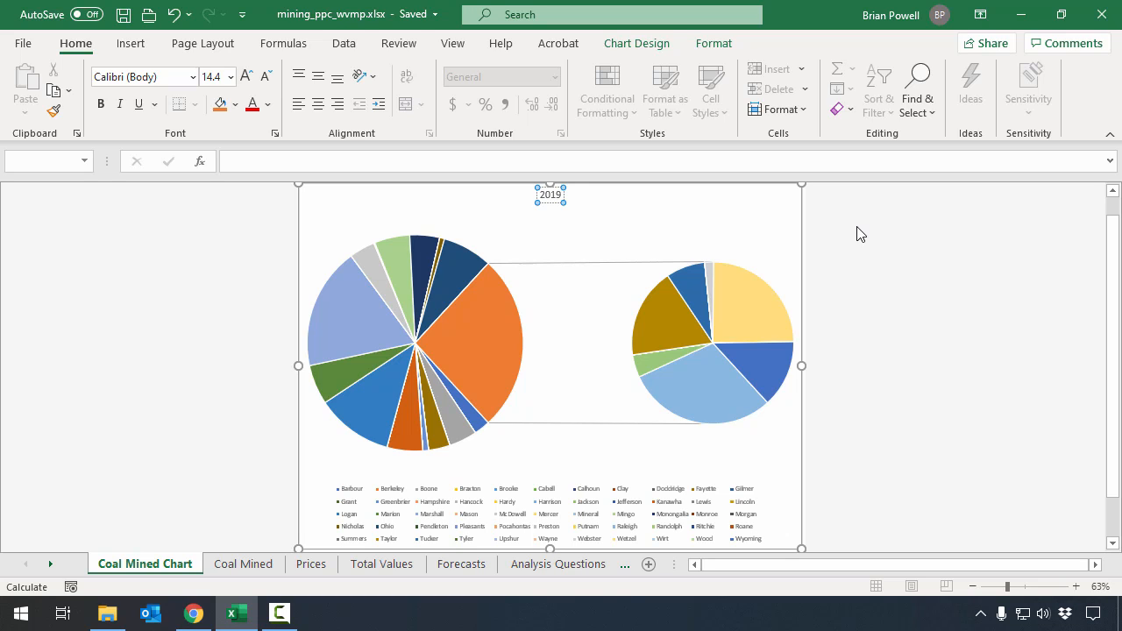
type("Coal Productio")
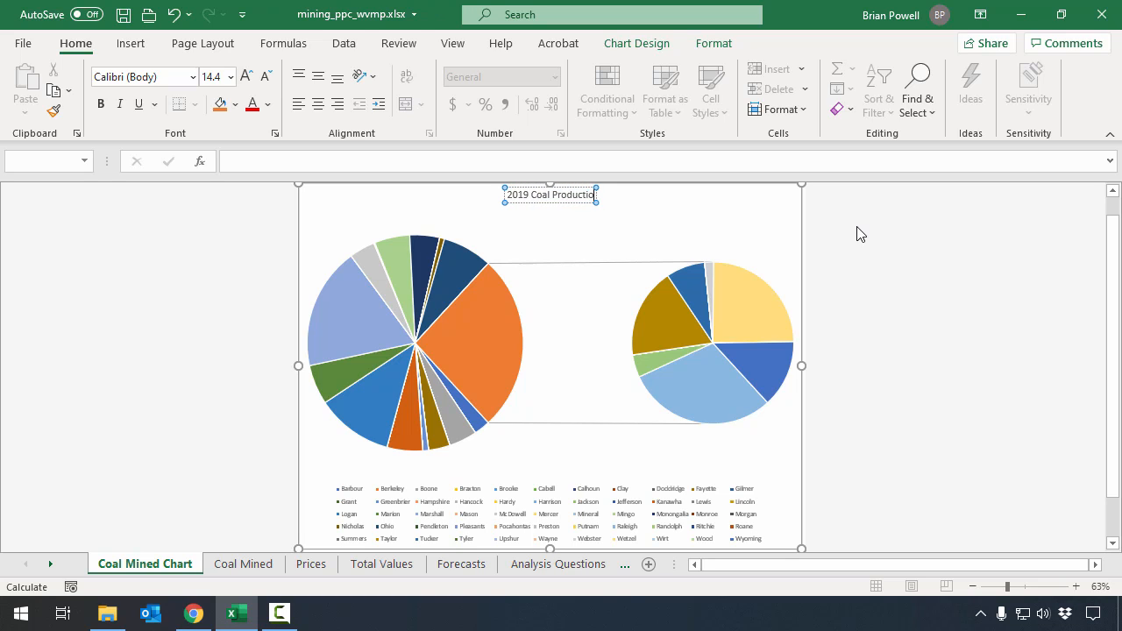
type("n by County")
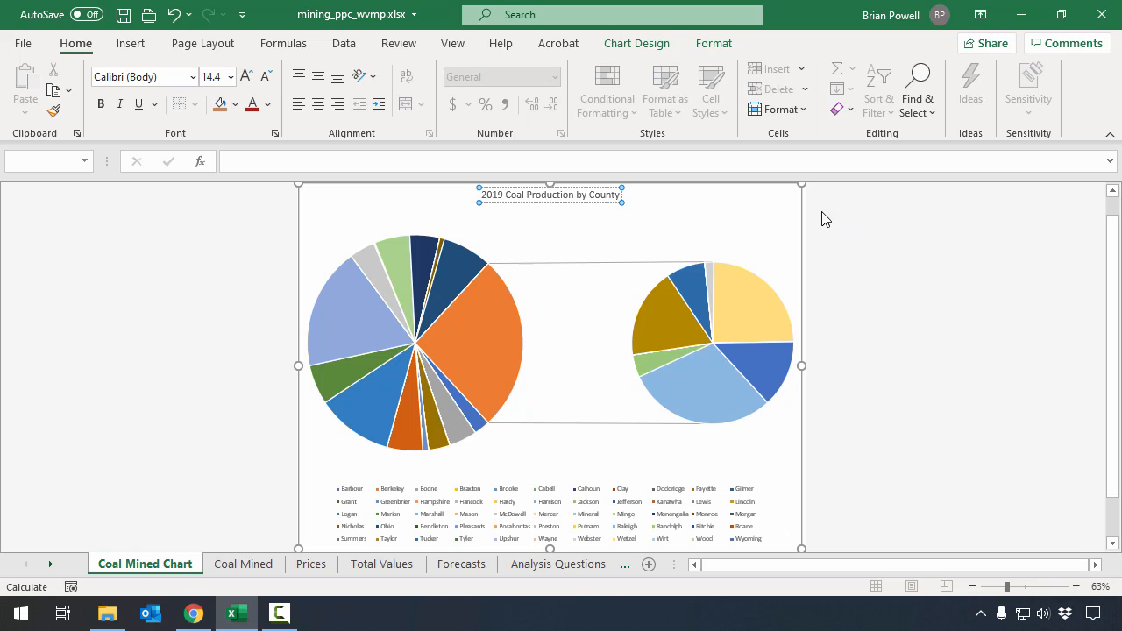
left_click(634, 225)
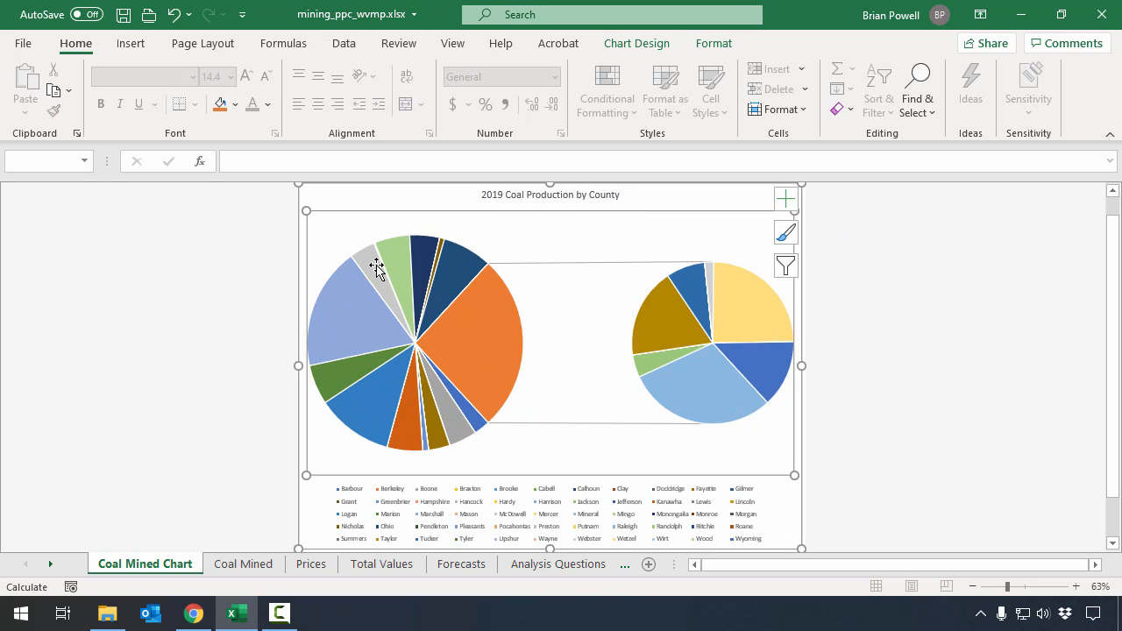
Add data labels to the 2019 series in both pies.
mouse_move(364, 273)
mouse_move(419, 283)
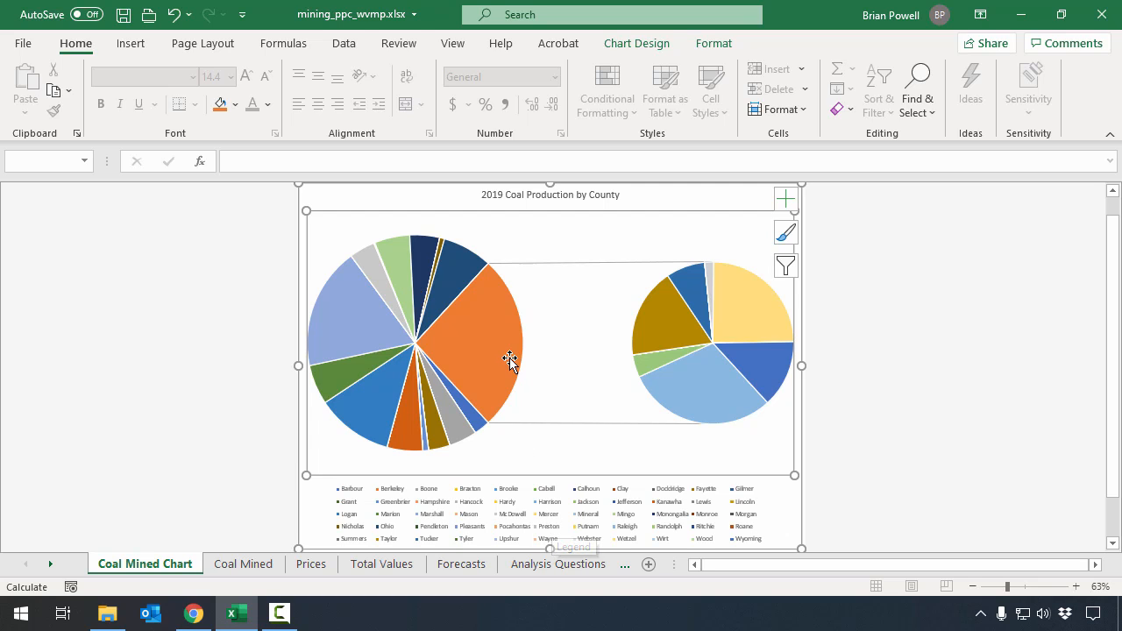
mouse_move(507, 338)
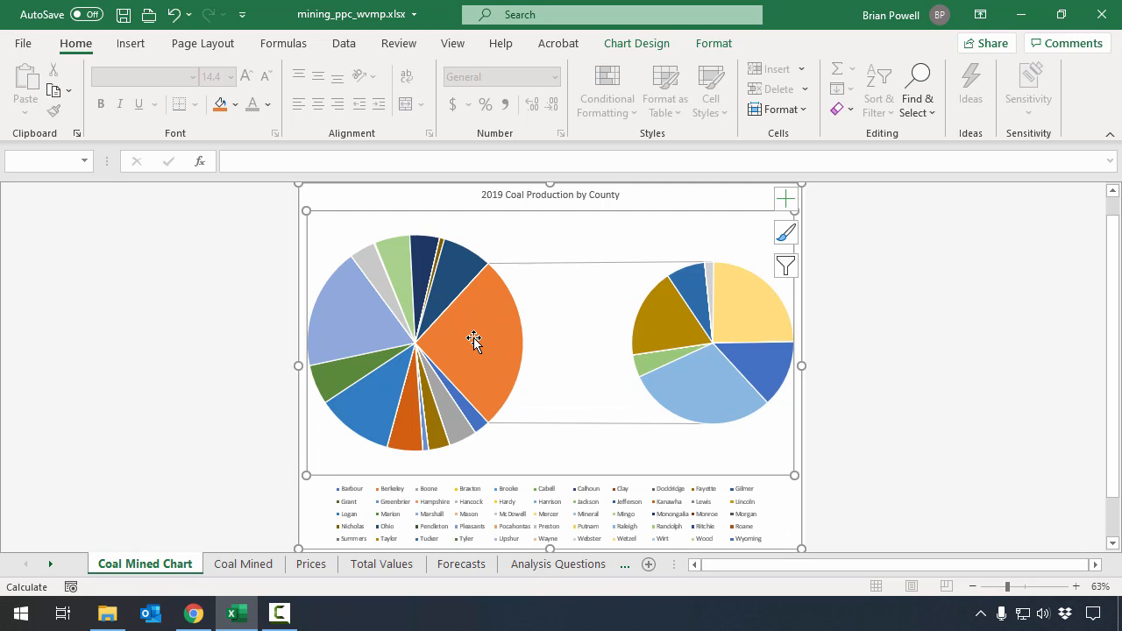
left_click(473, 338)
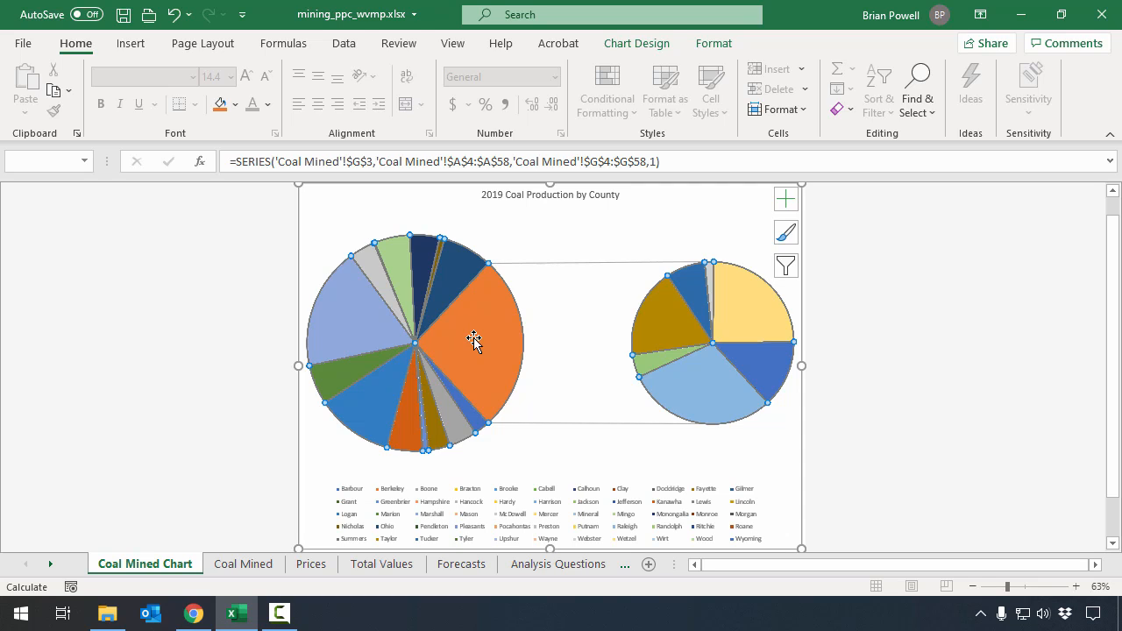
right_click(474, 338)
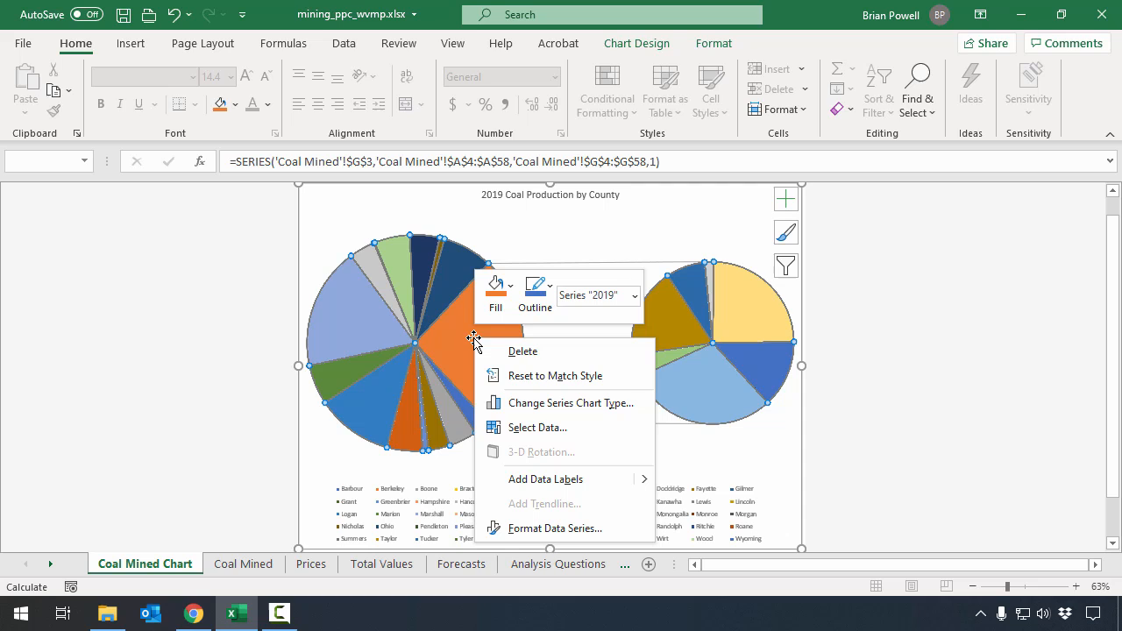
left_click(611, 488)
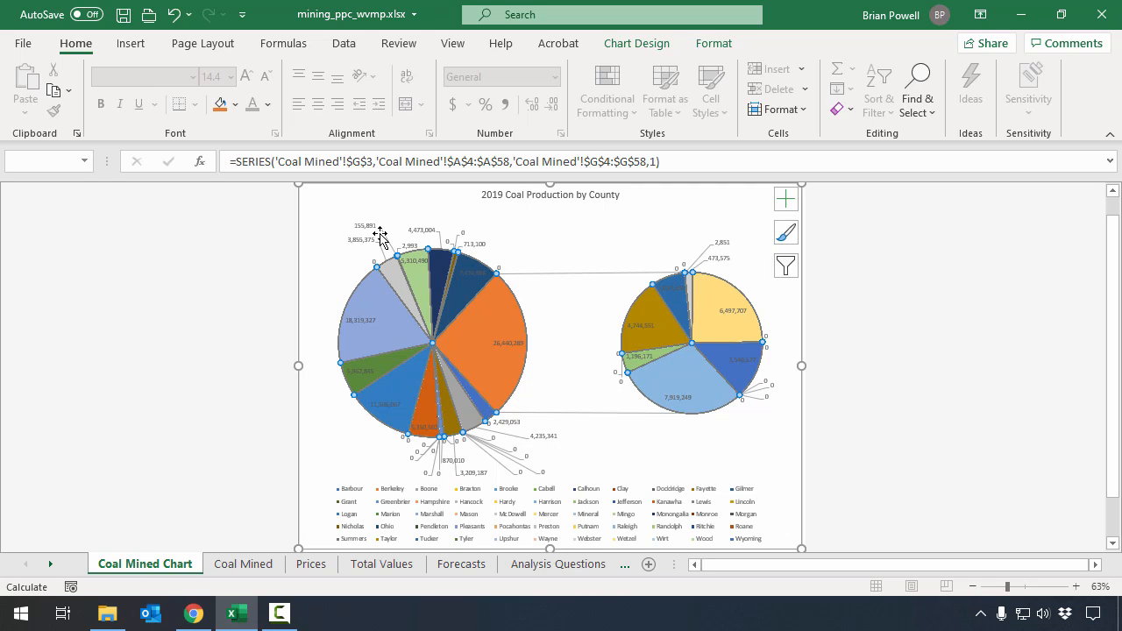
Show the category name together with the value in the data labels, and delete the chart's legend.
mouse_move(392, 360)
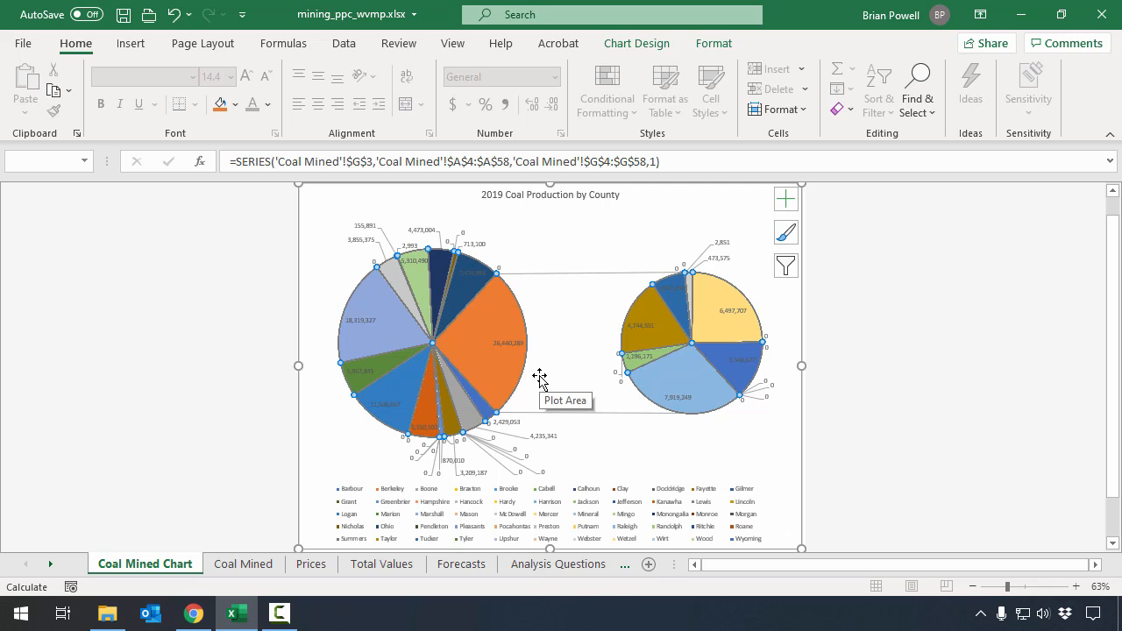
left_click(507, 345)
mouse_move(664, 396)
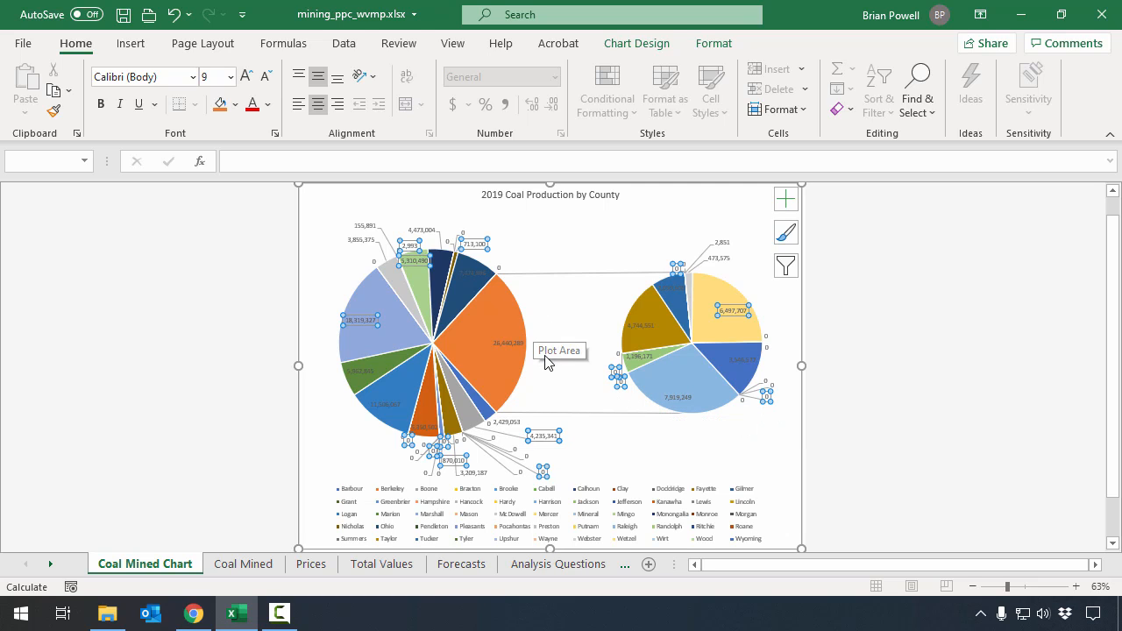
right_click(478, 245)
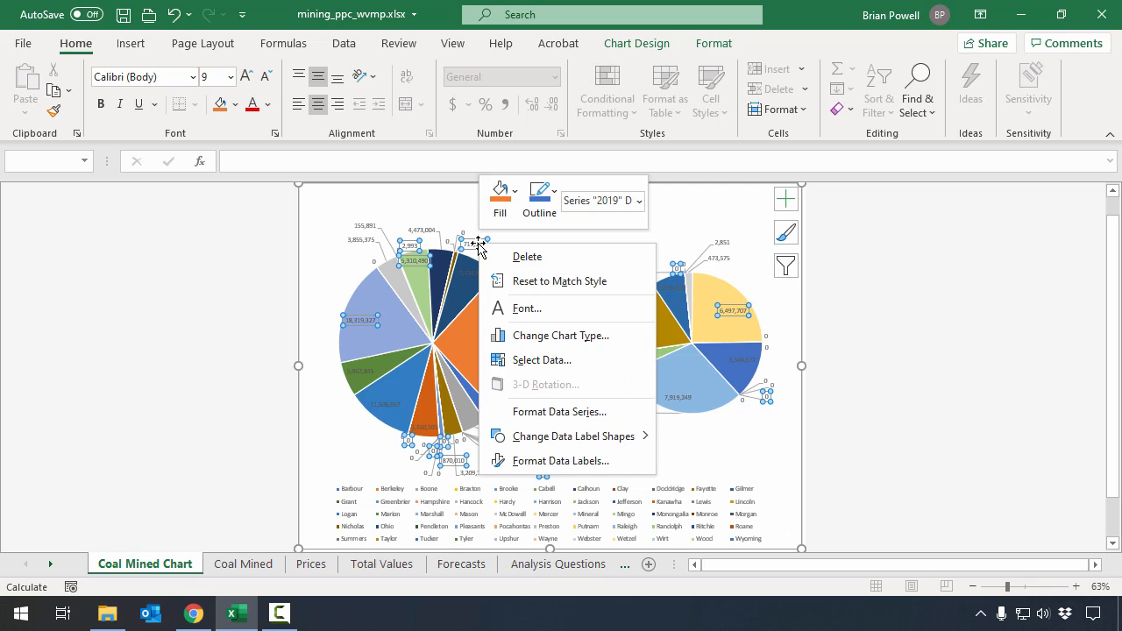
left_click(561, 460)
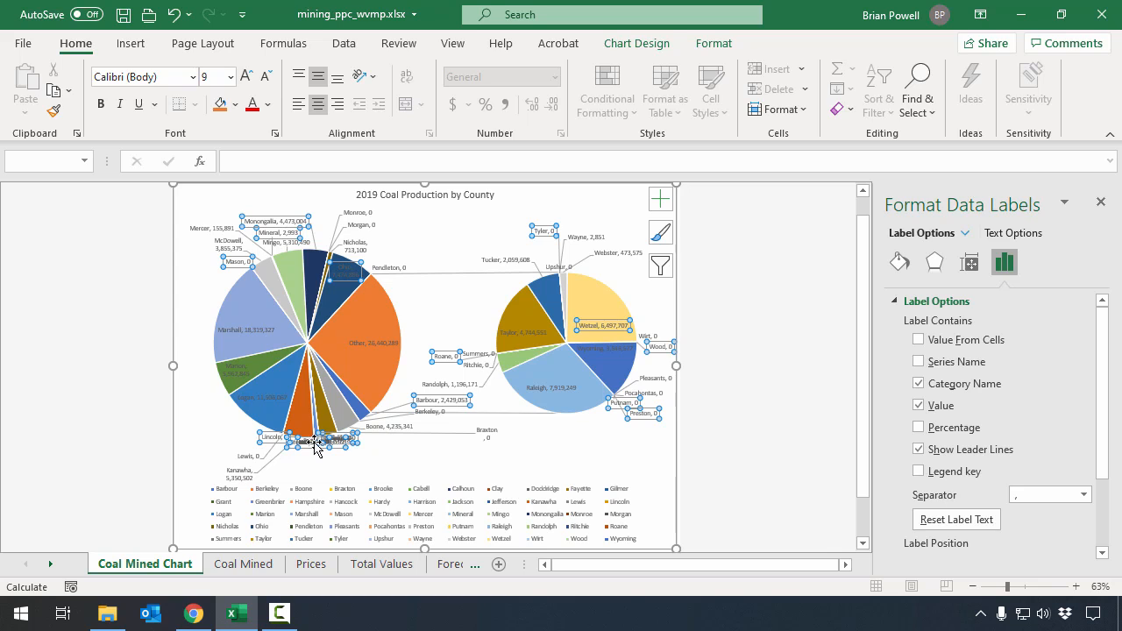
left_click(485, 526)
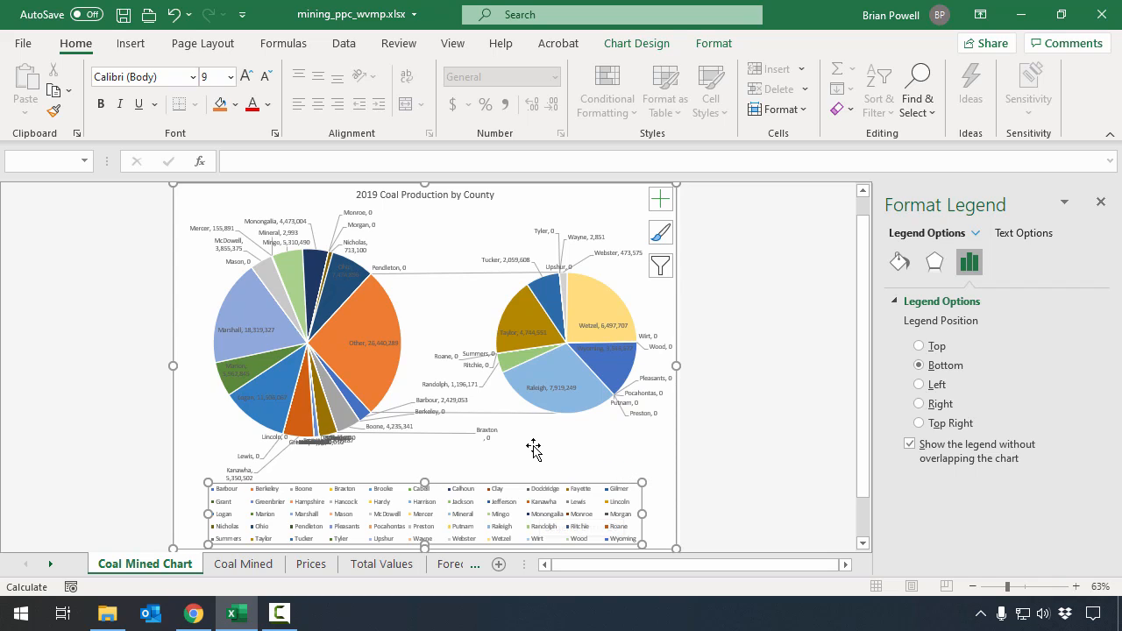
key("Delete")
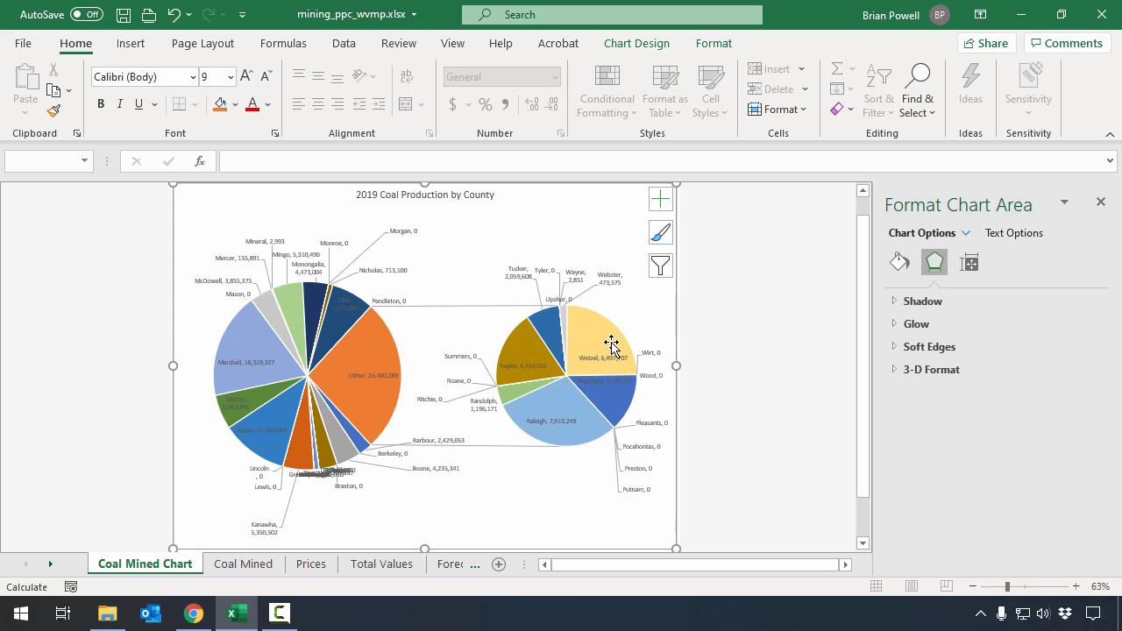
Set the 2019 data series to split between the two pies by Percentage value.
mouse_move(611, 345)
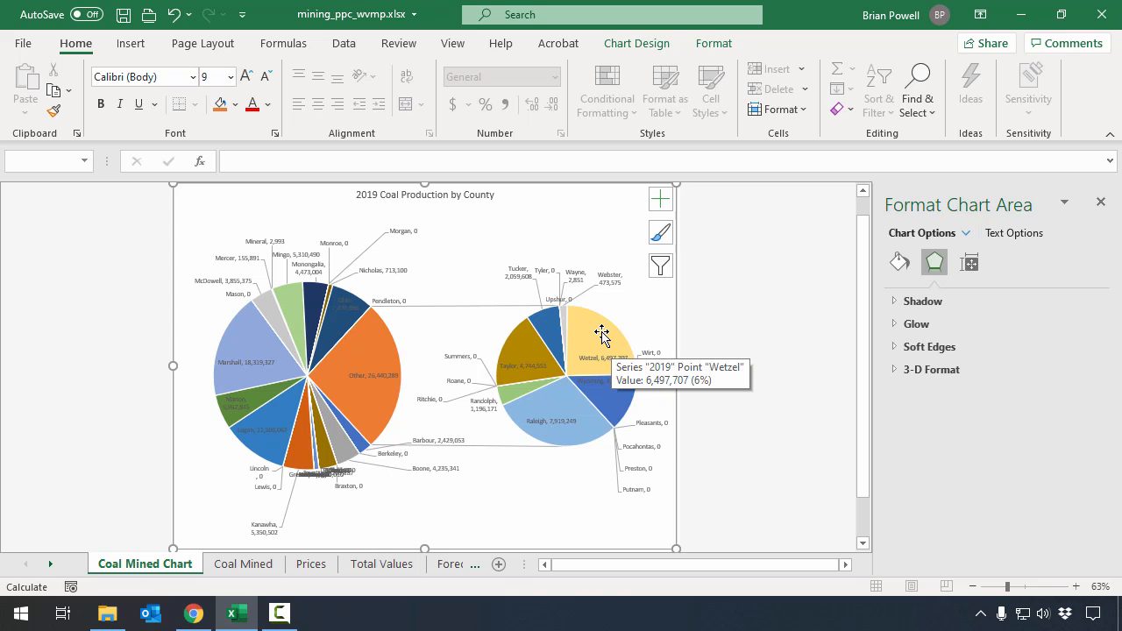
left_click(601, 333)
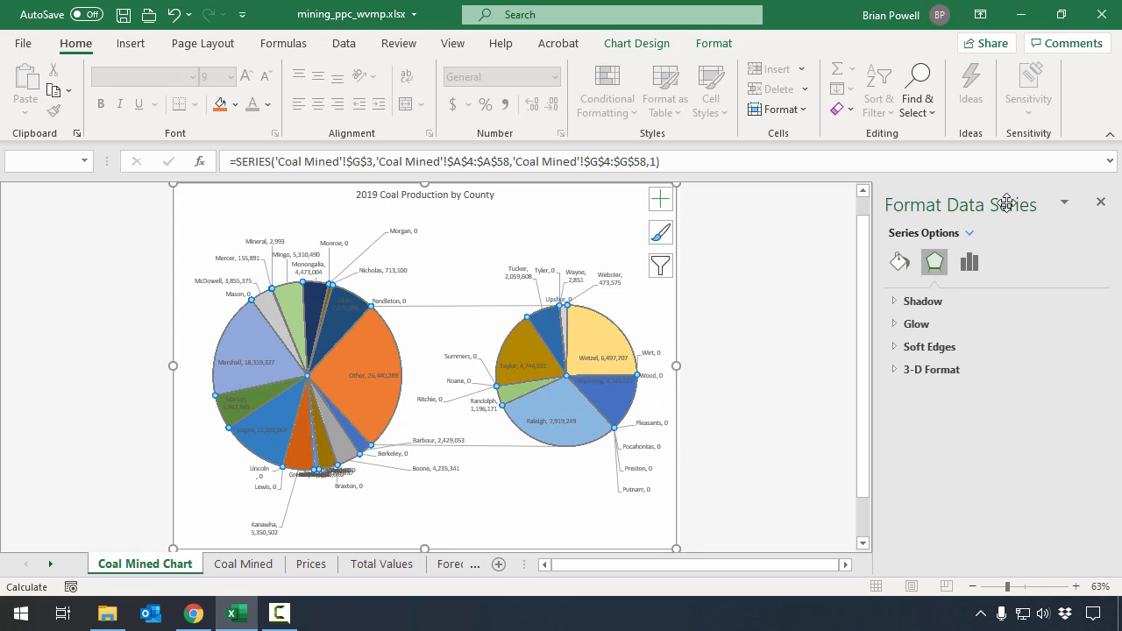
left_click(966, 267)
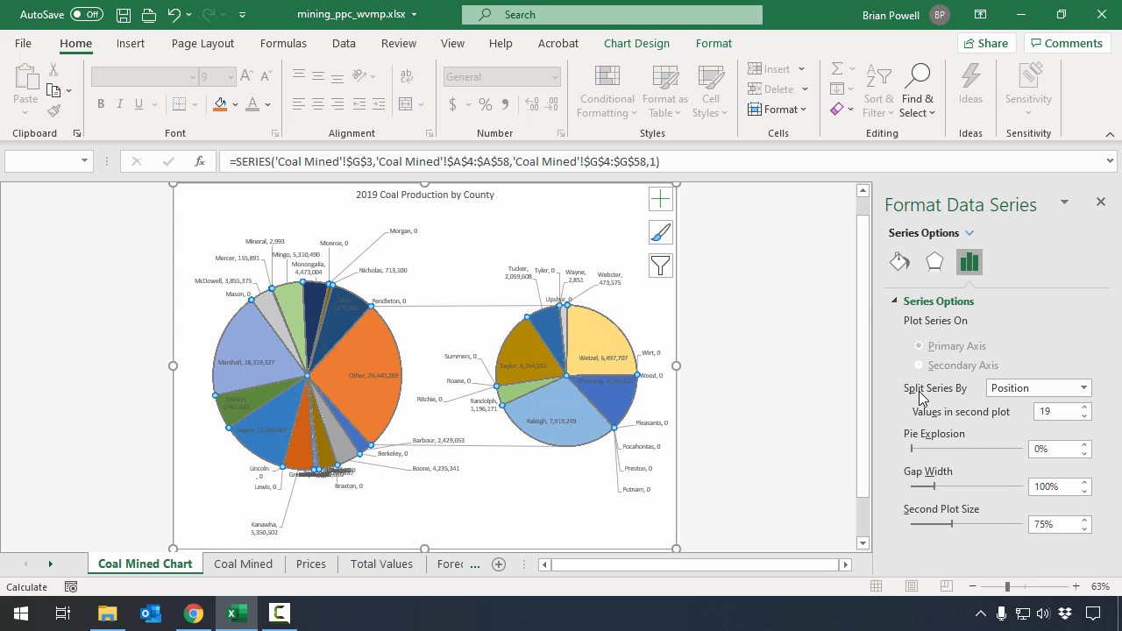
left_click(1010, 388)
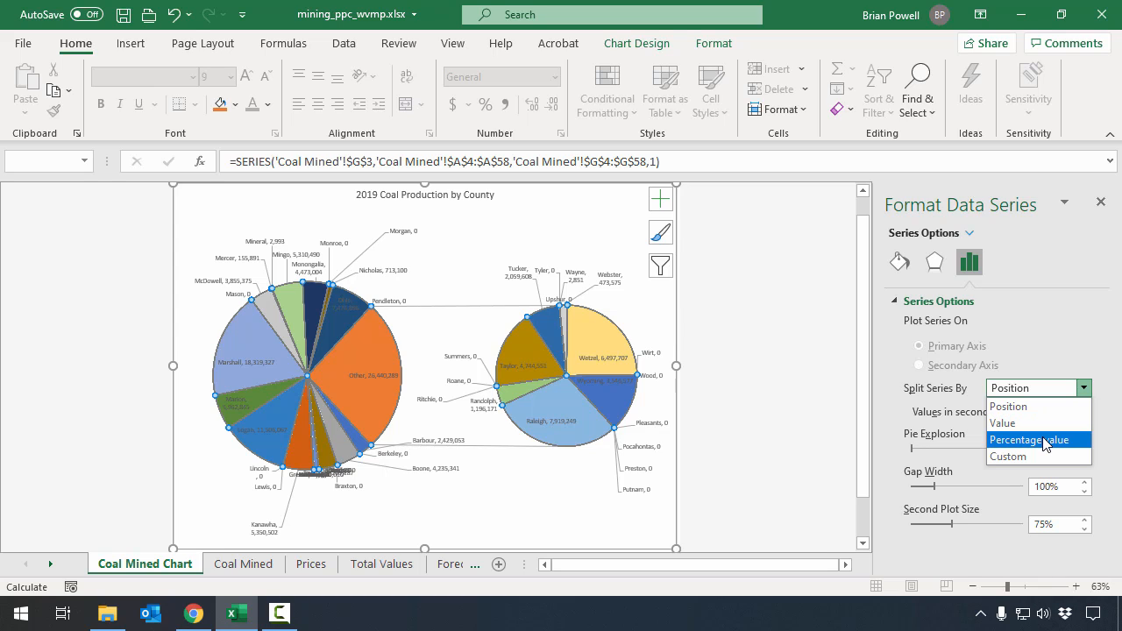
left_click(1043, 439)
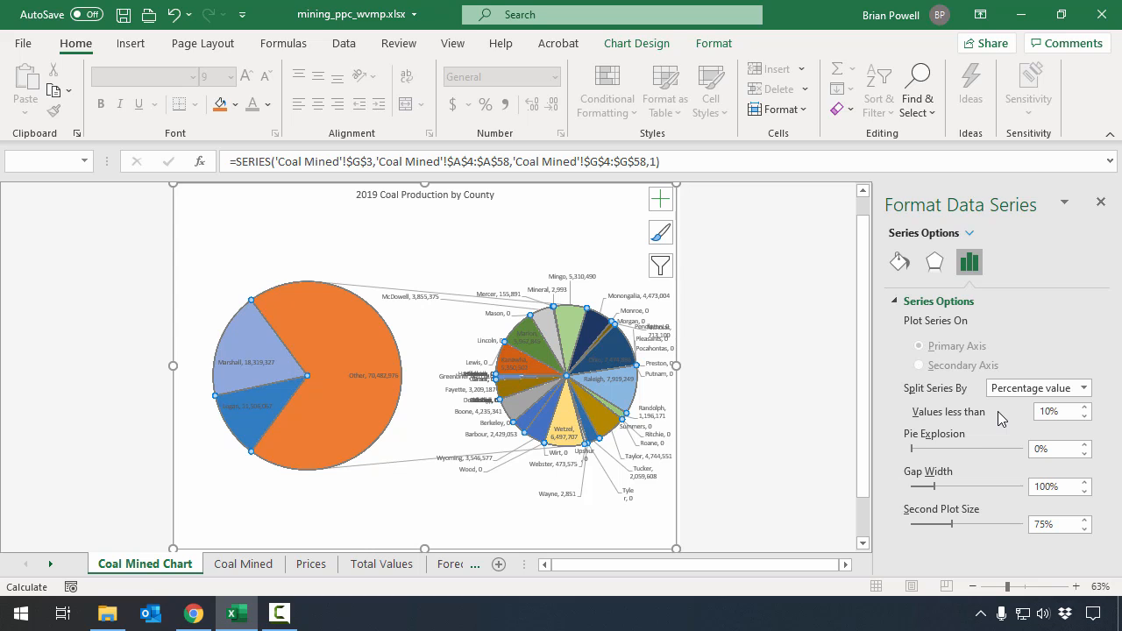
Lower the second plot's threshold to values less than 1% and deselect the chart.
left_click(1083, 418)
left_click(1084, 417)
left_click(1085, 418)
left_click(1085, 418)
left_click(1086, 418)
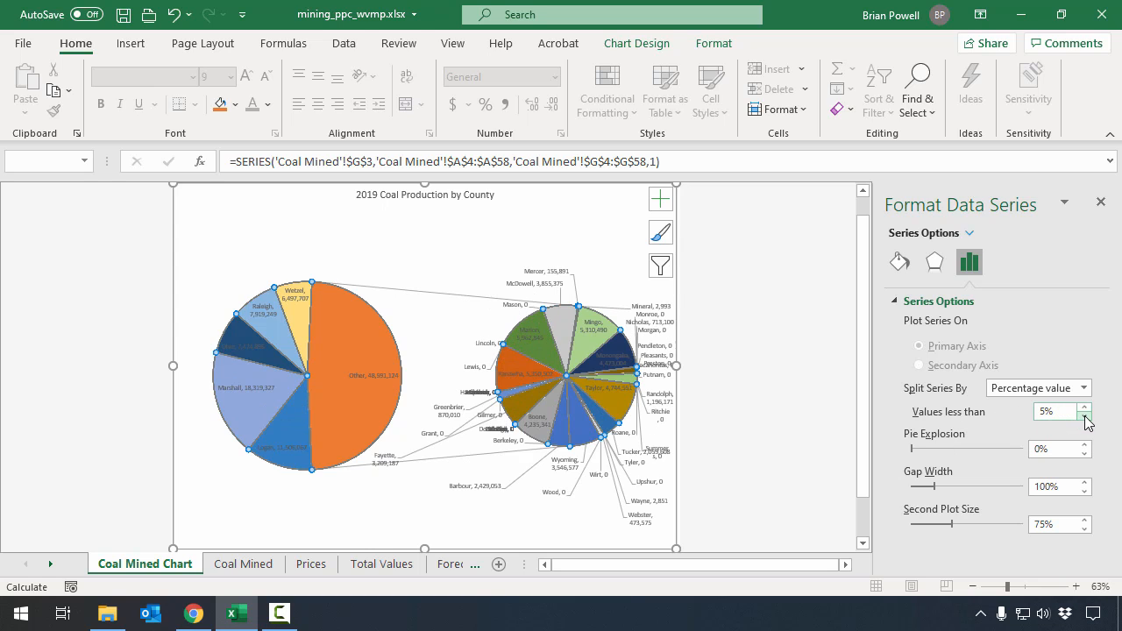
left_click(1086, 418)
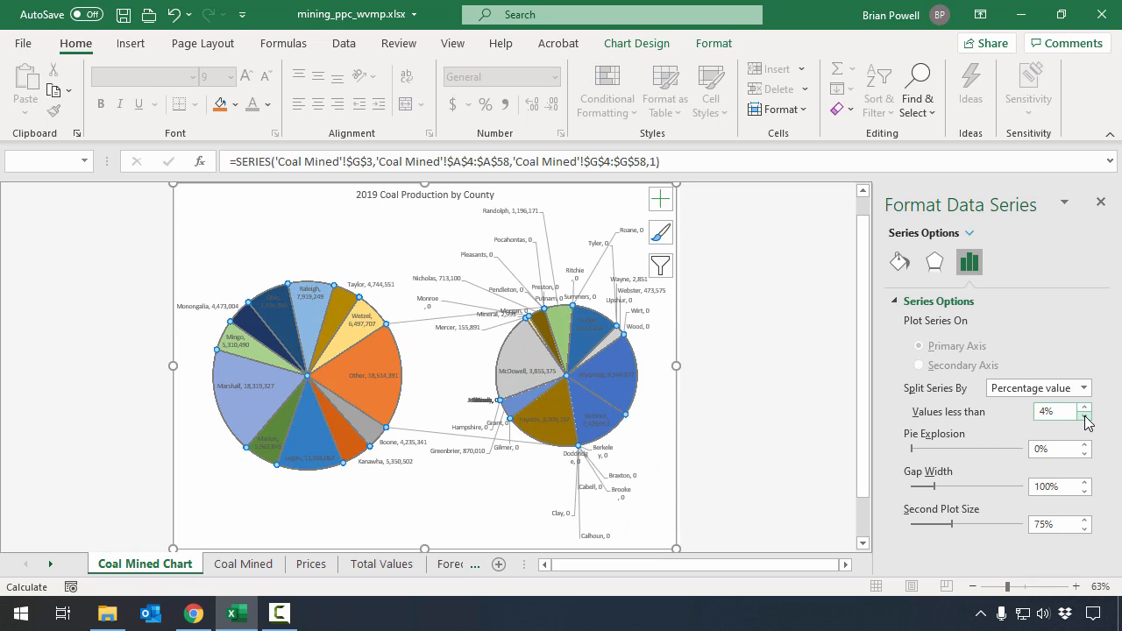
left_click(1086, 418)
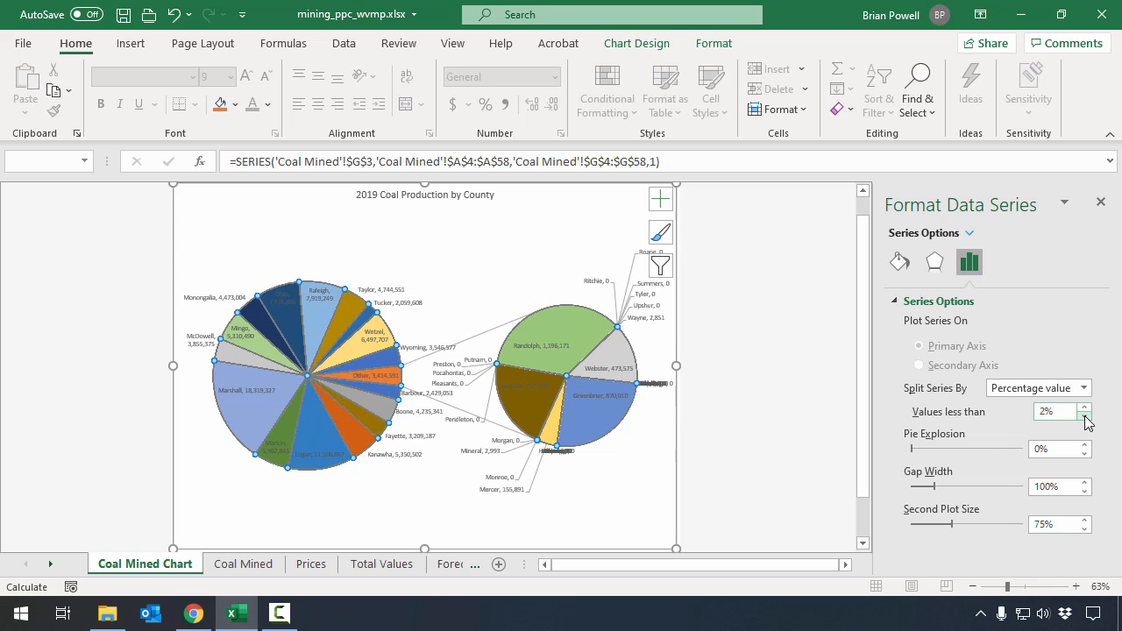
left_click(1085, 418)
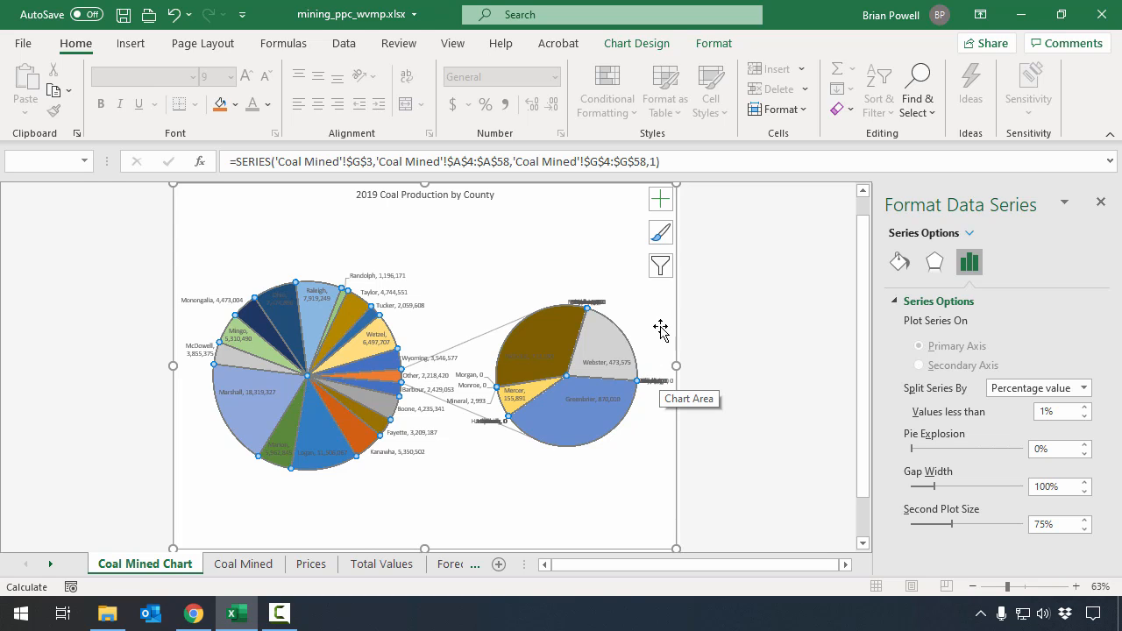
left_click(715, 321)
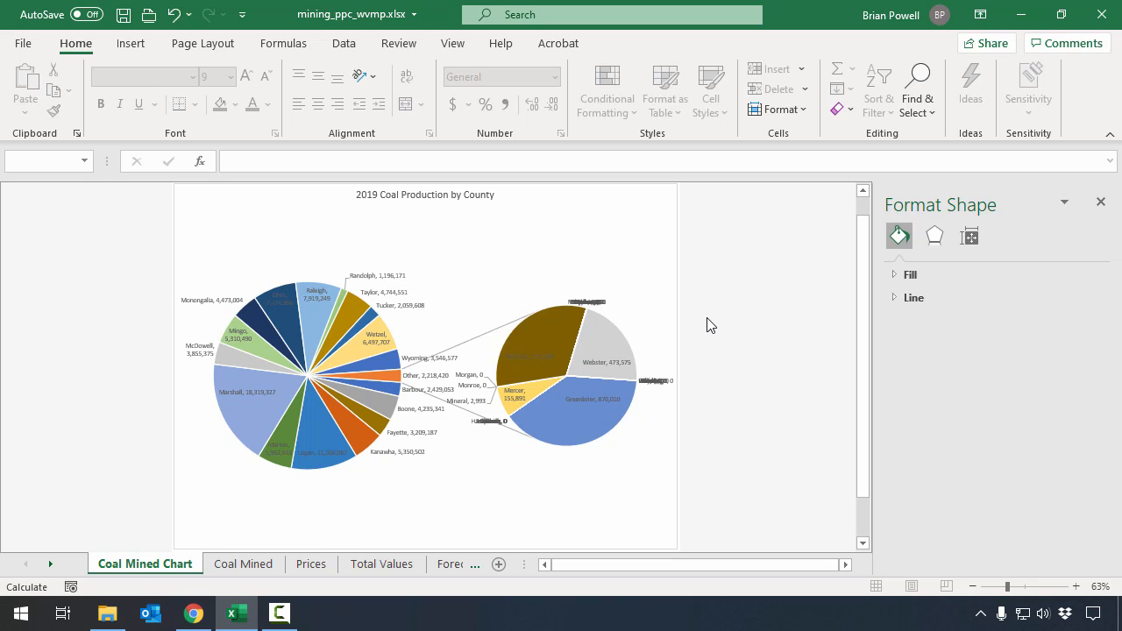
Review the pie chart's source data range and its list of county categories, leaving the data source unchanged.
left_click(665, 303)
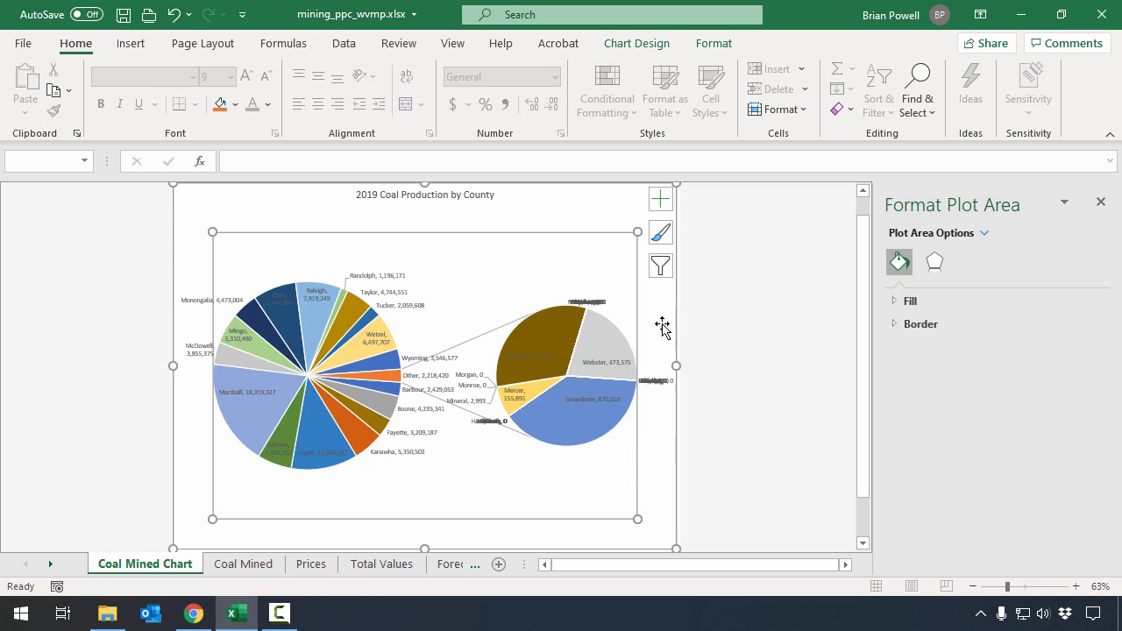
left_click(641, 46)
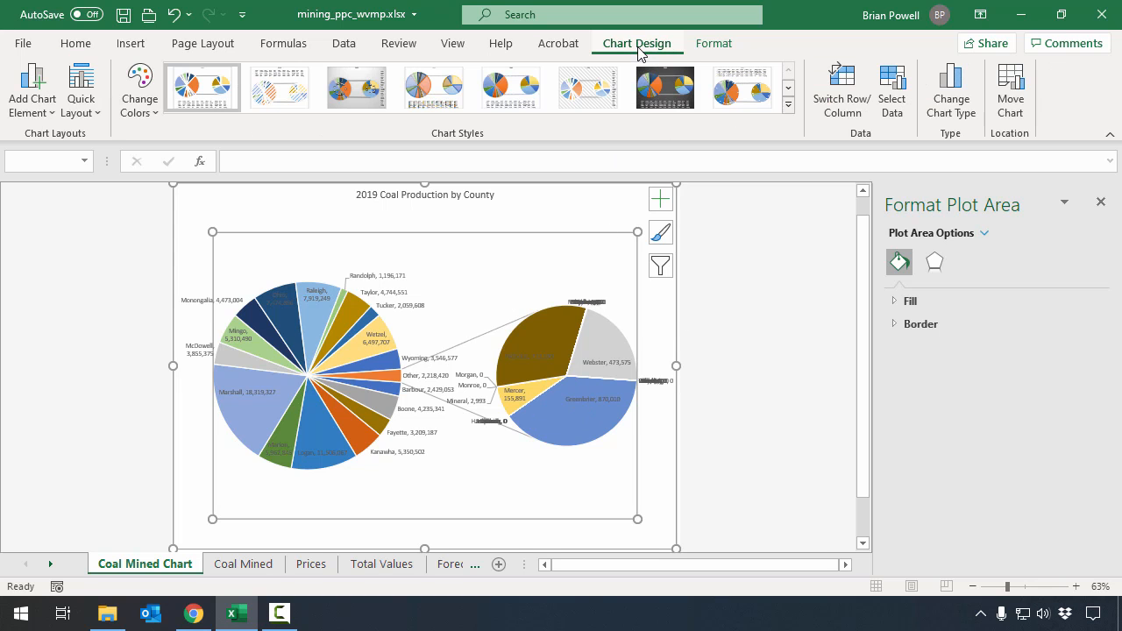
left_click(892, 94)
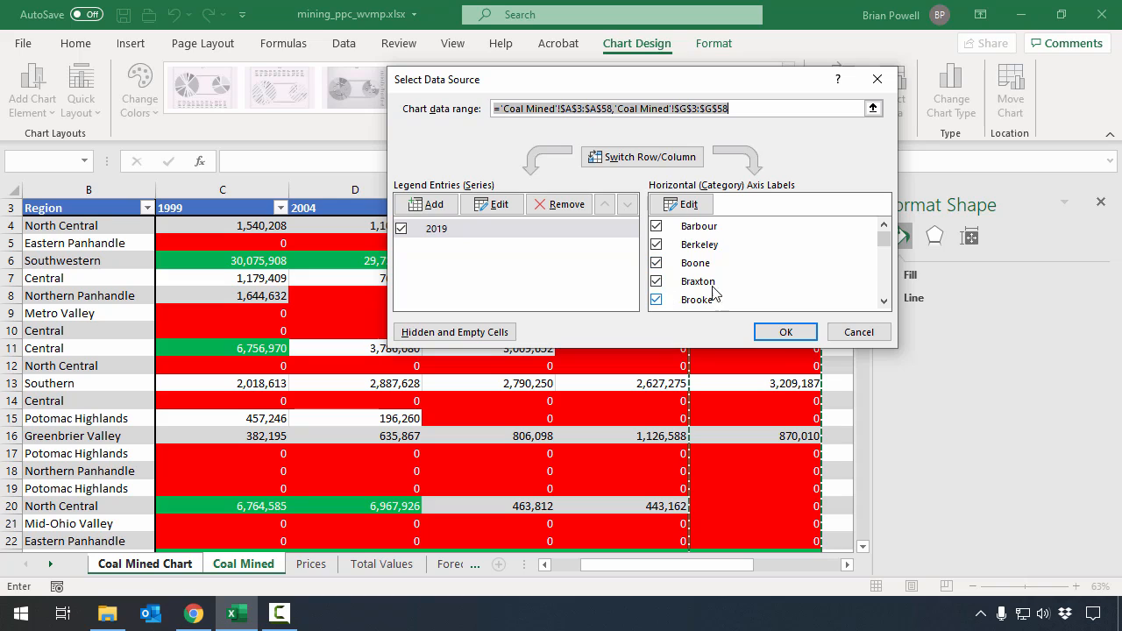
mouse_move(884, 247)
left_mouse_down()
mouse_move(895, 304)
mouse_move(881, 296)
mouse_move(871, 231)
left_mouse_up()
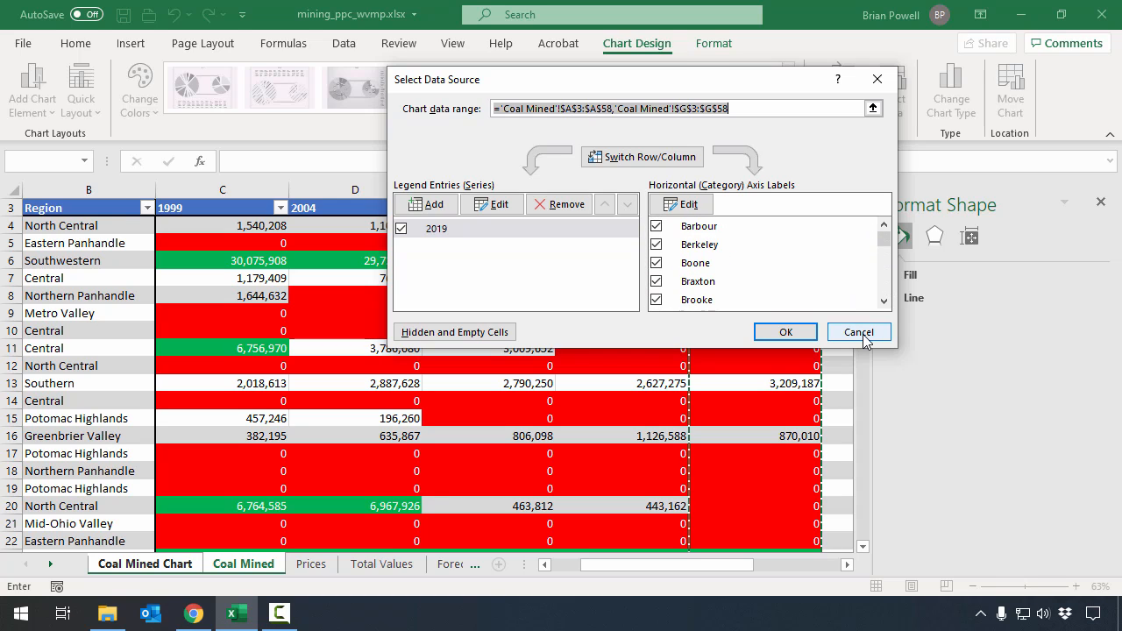
left_click(864, 340)
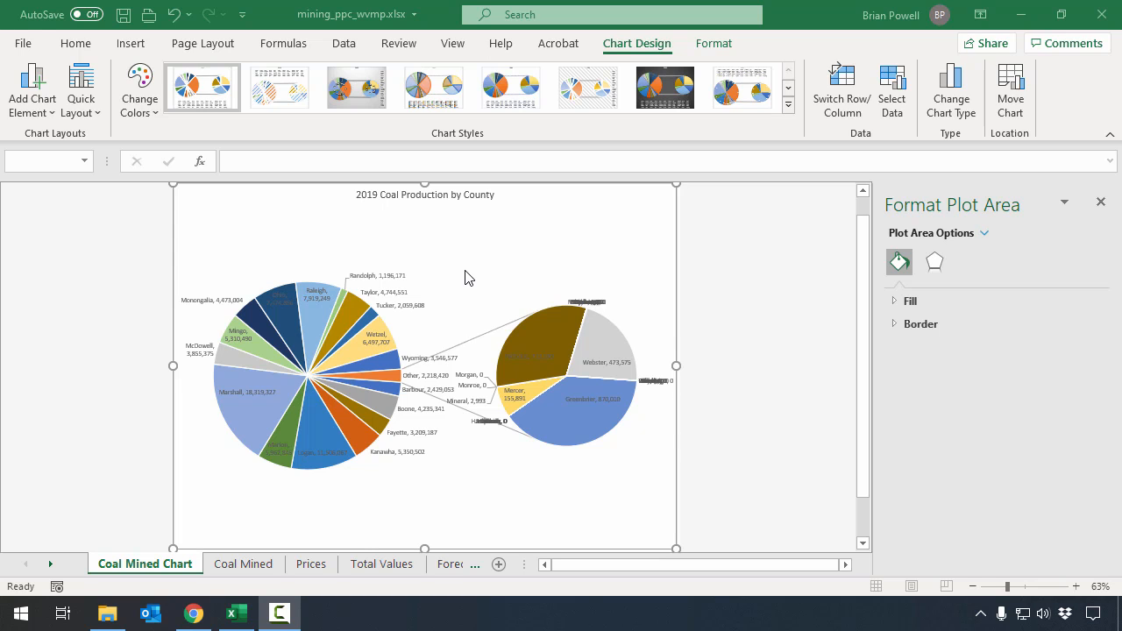
On the Coal Mined sheet, close the formatting pane and select the County header together with the 1999 to 2019 year headers.
left_click(251, 570)
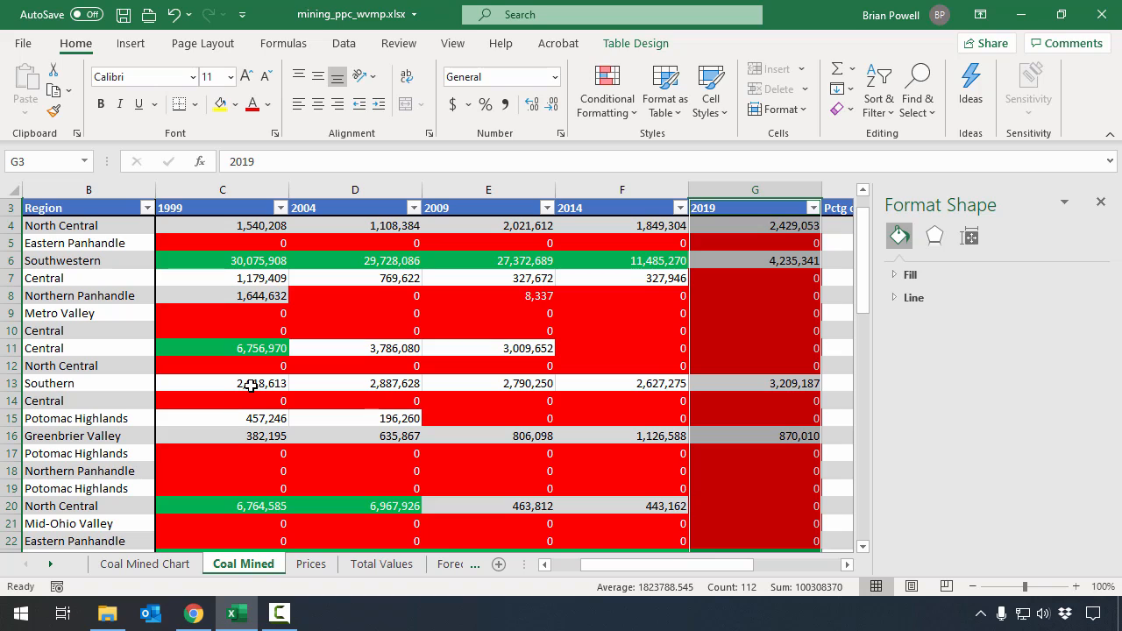
left_click(1101, 203)
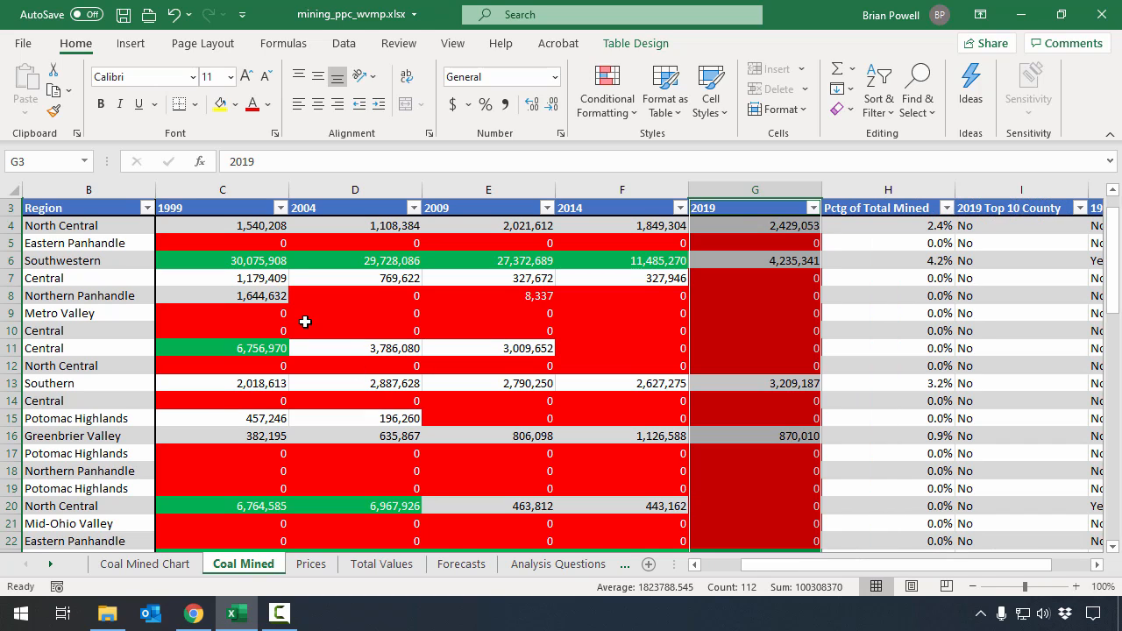
scroll(305, 322, "up", 1)
left_click_drag(796, 566, 697, 566)
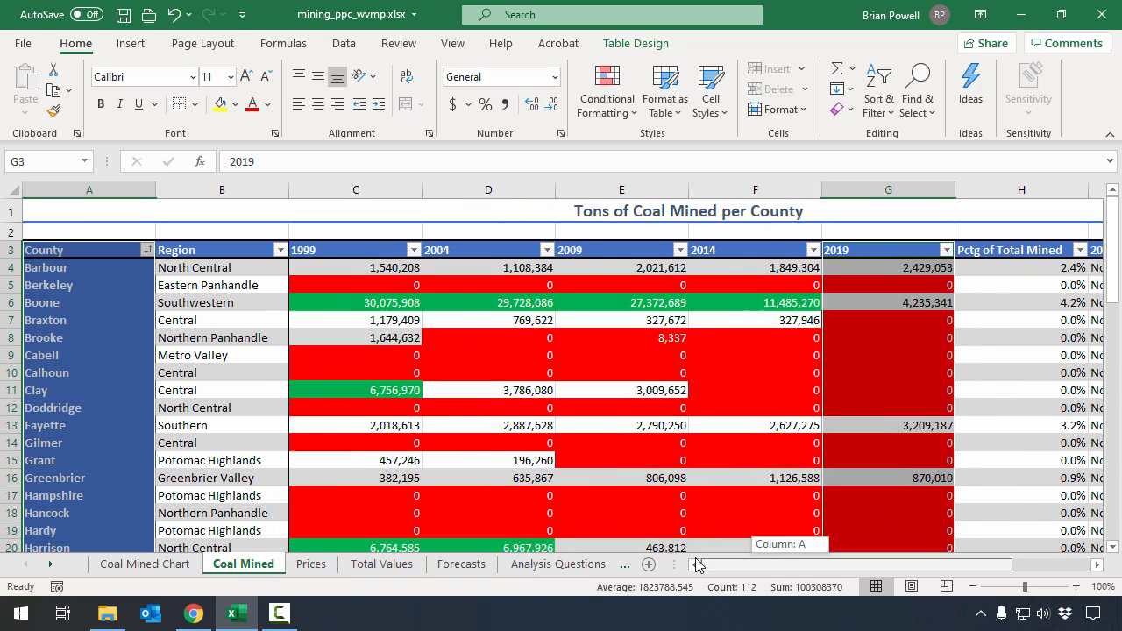
left_click(111, 252)
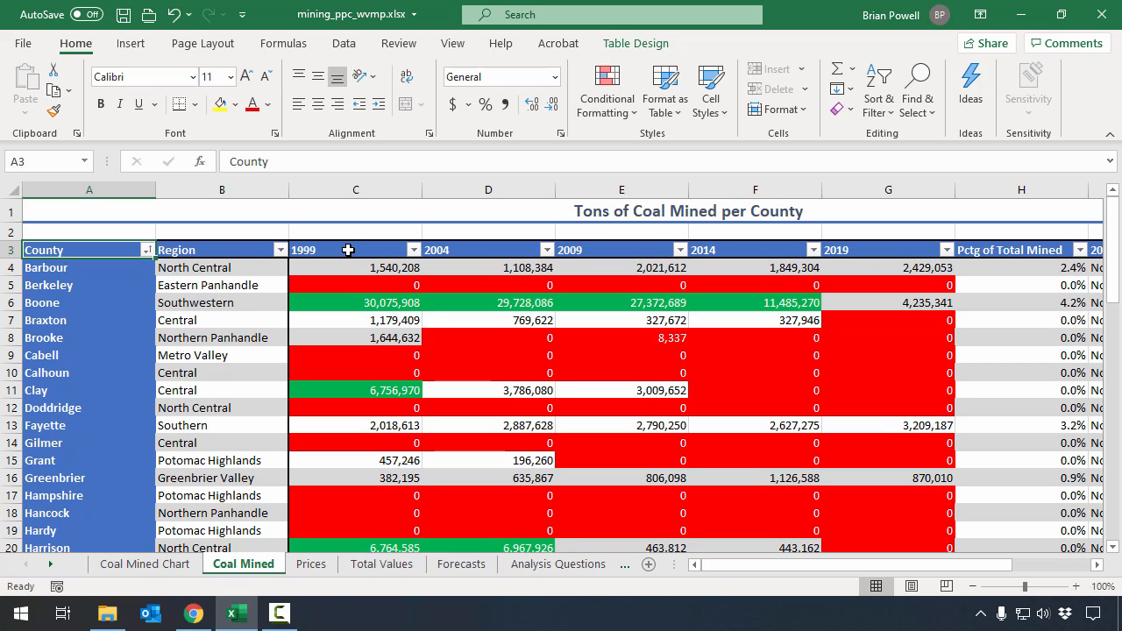
left_click_drag(348, 250, 899, 253)
Add the Total label in A59 and the 1999 to 2019 totals in C59:G59 to the header selection.
scroll(415, 354, "down", 13)
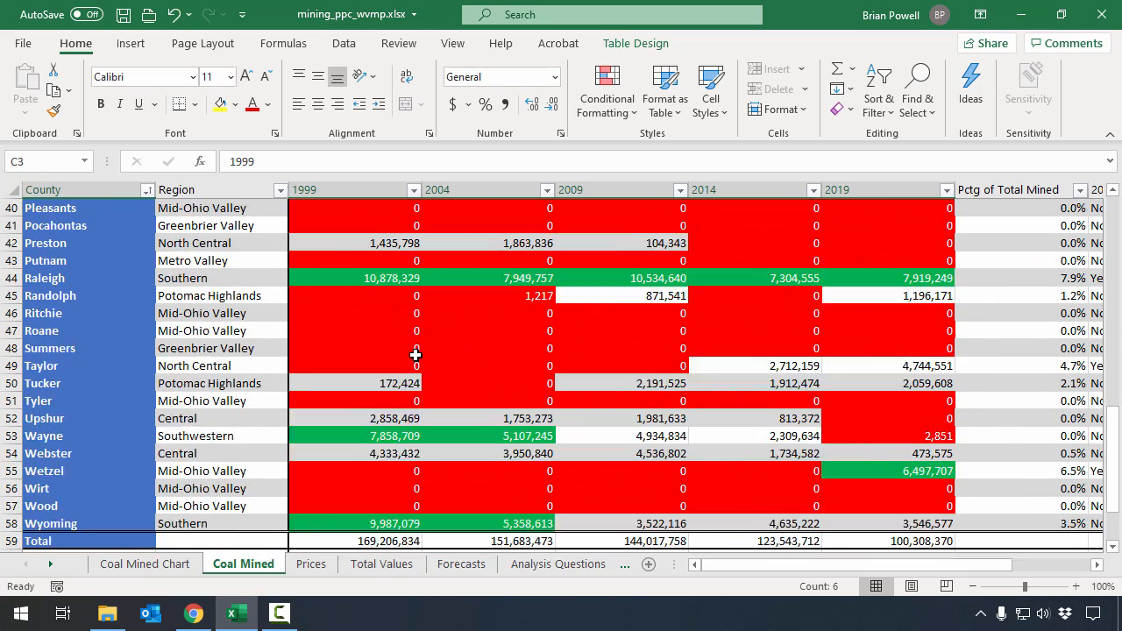
scroll(416, 354, "down", 3)
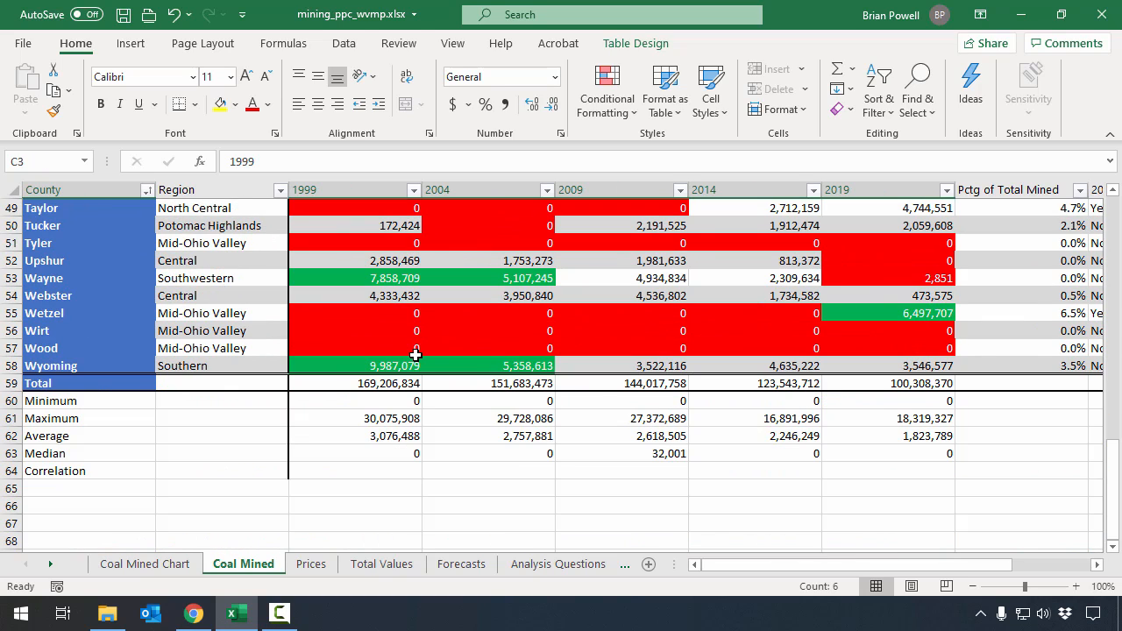
left_click(102, 383, "ctrl")
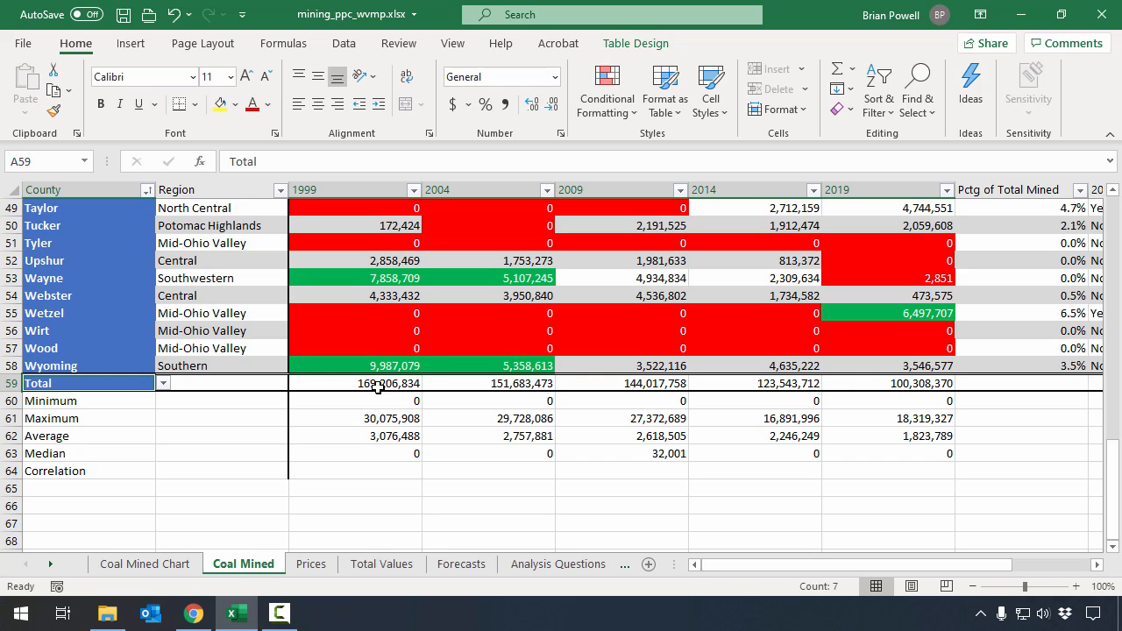
left_click_drag(378, 387, 866, 382)
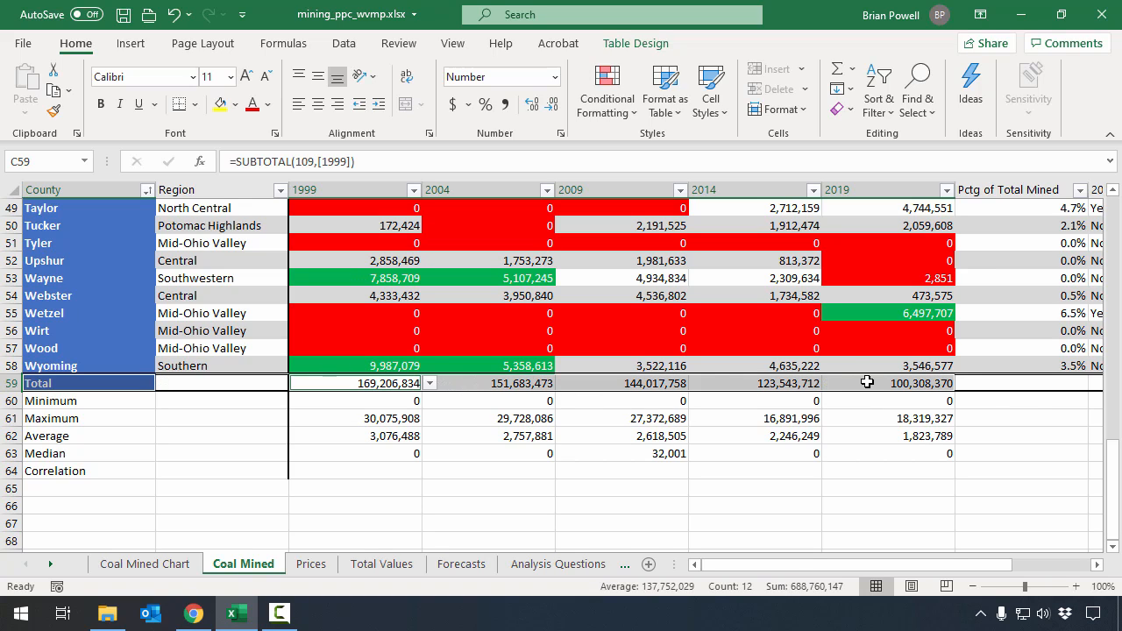
scroll(616, 384, "up", 16)
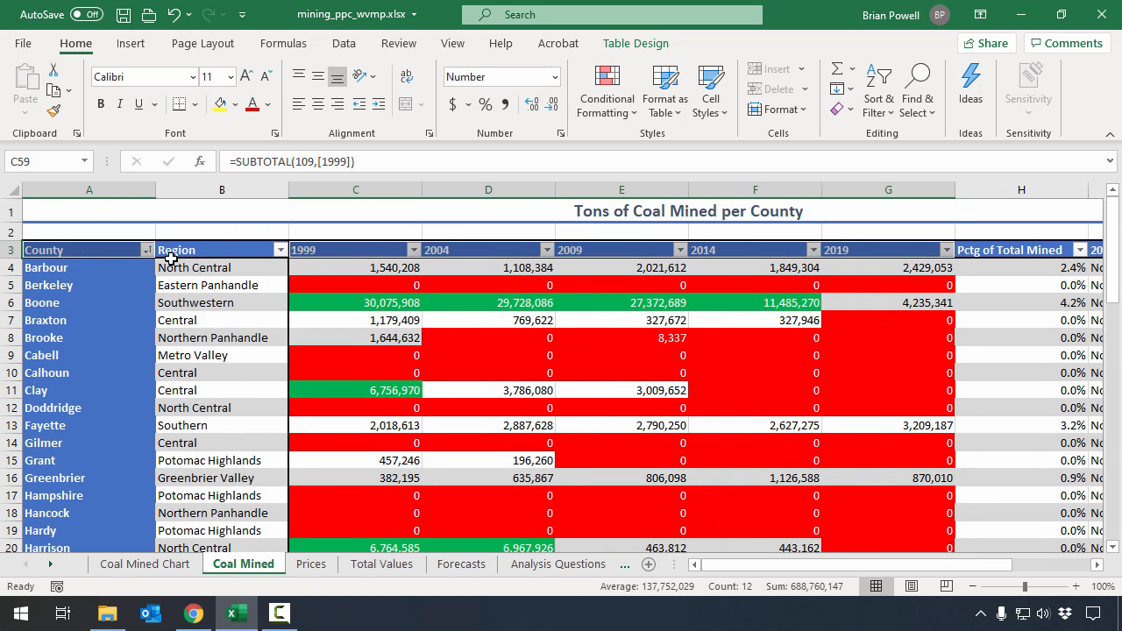
scroll(741, 267, "down", 15)
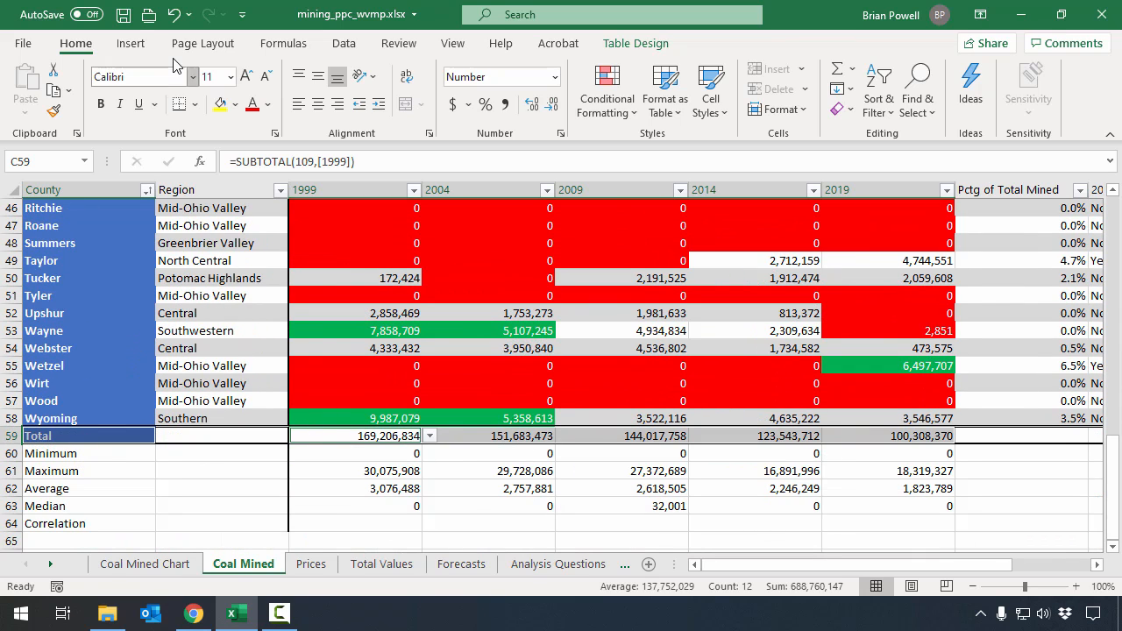
Insert a basic Line chart from the selected year headers and totals.
left_click(131, 44)
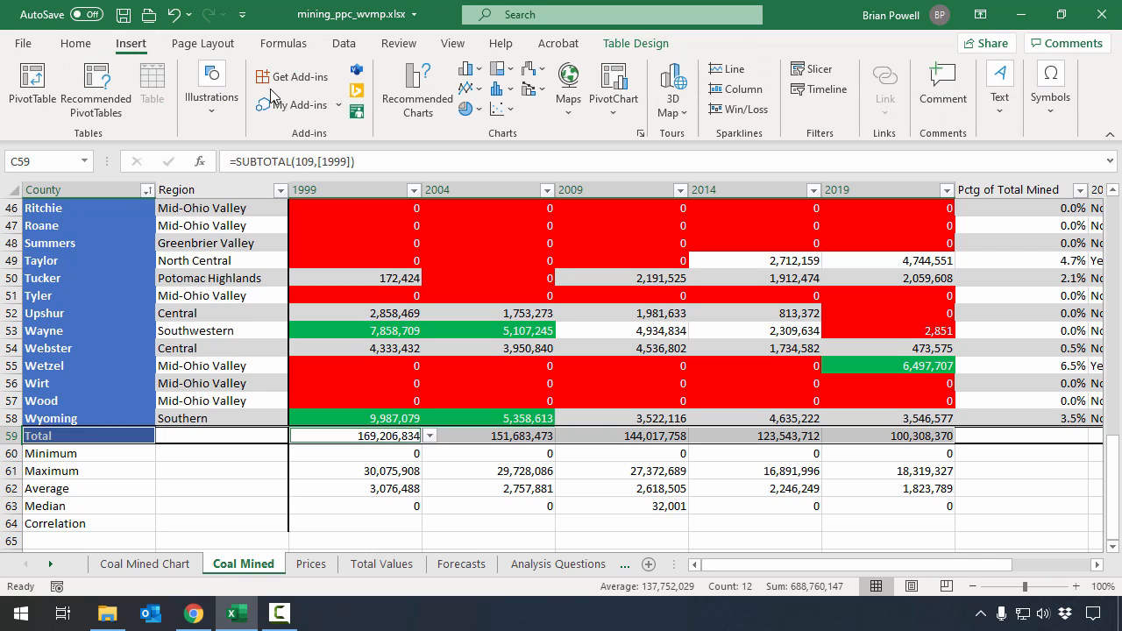
left_click(416, 107)
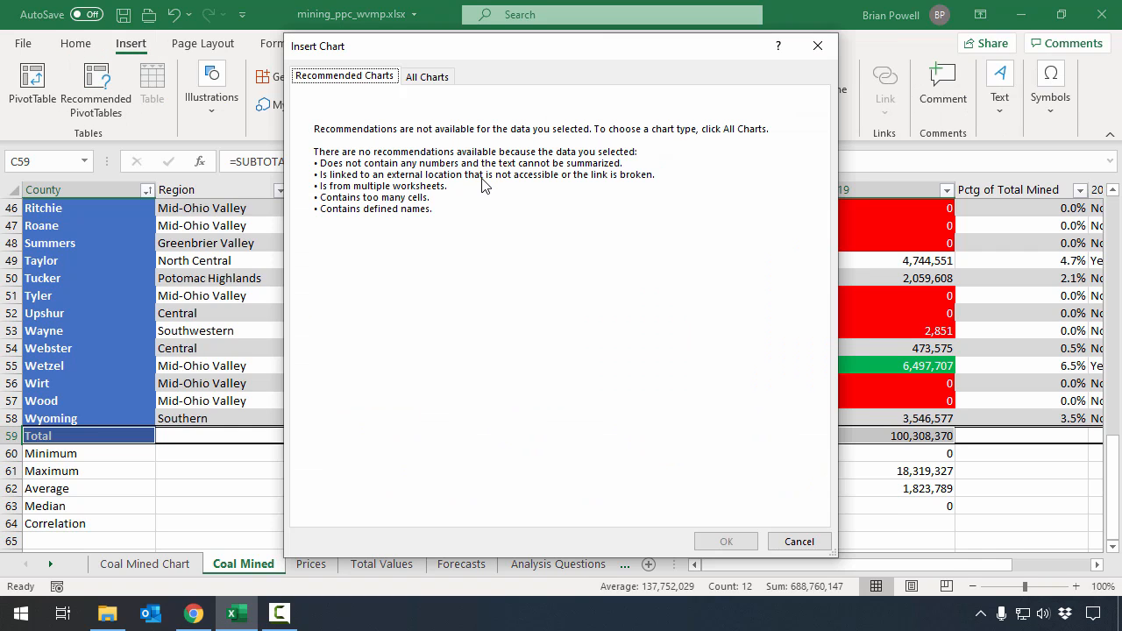
left_click(427, 79)
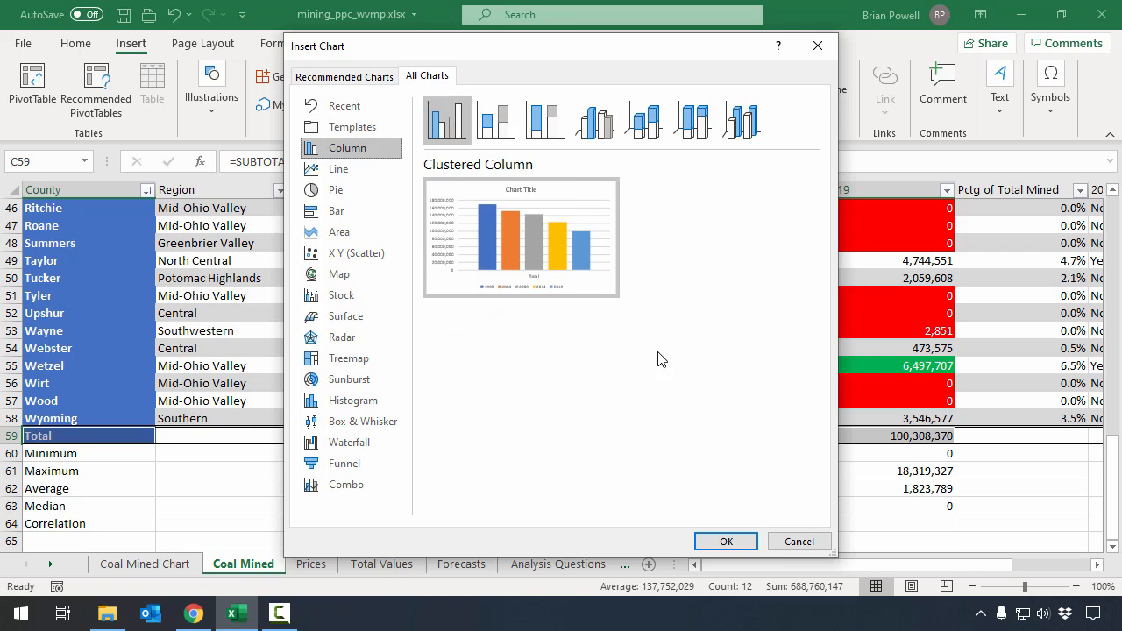
left_click(348, 167)
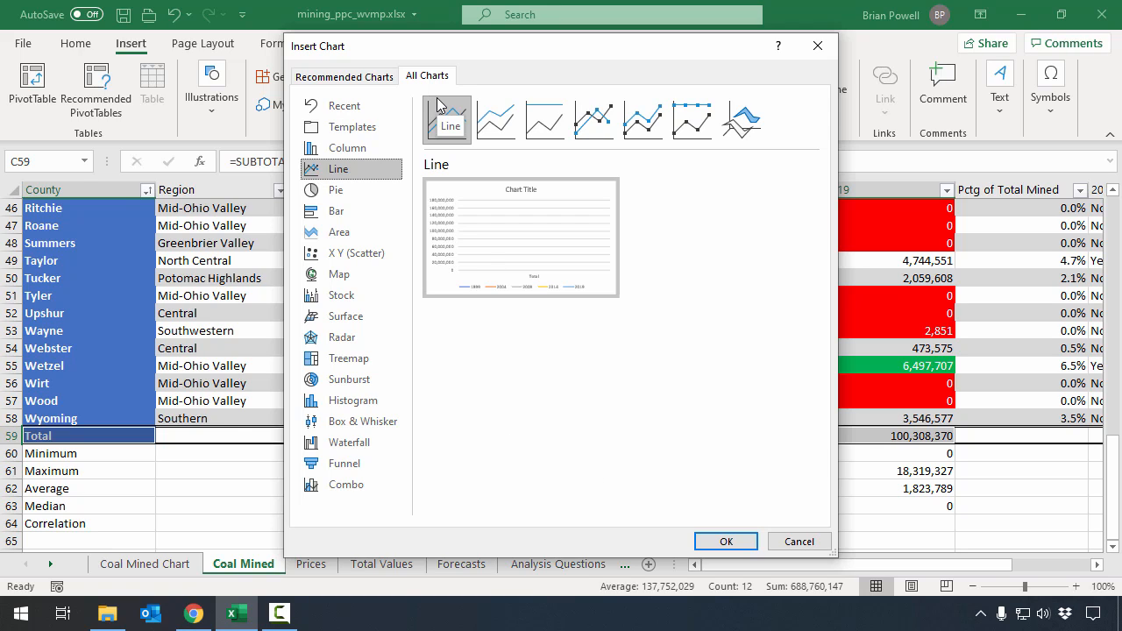
mouse_move(491, 220)
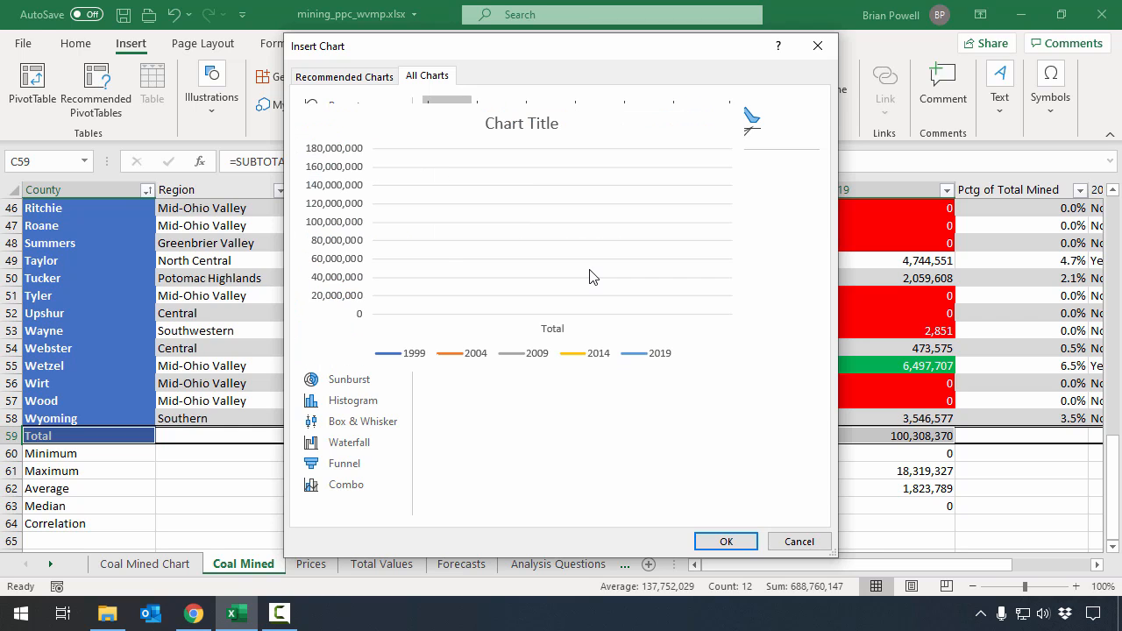
left_click(727, 542)
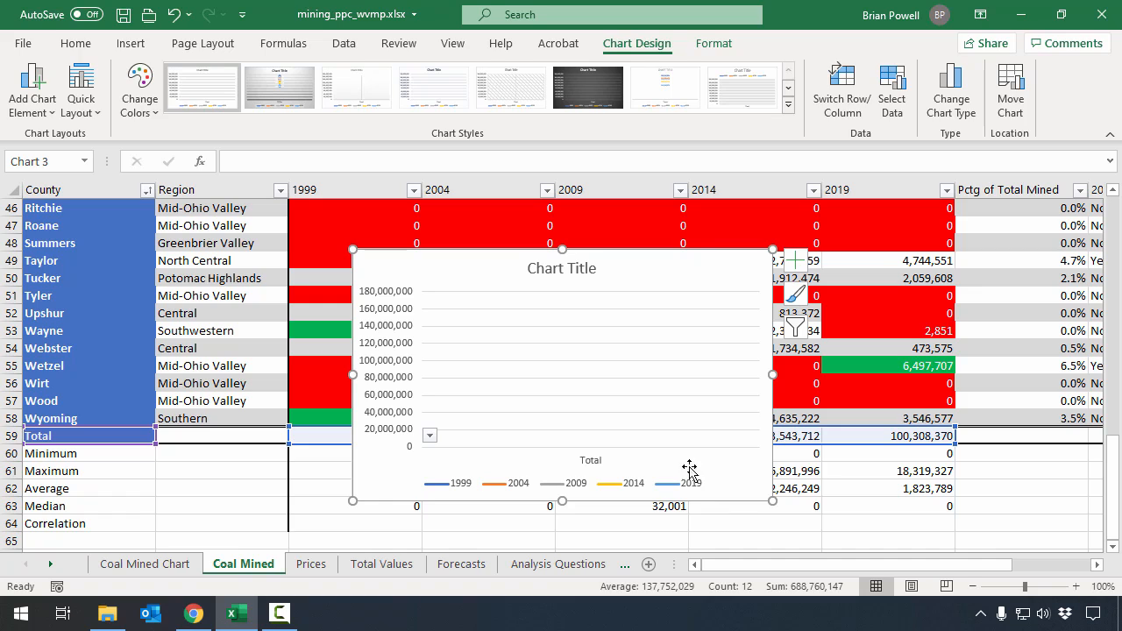
Move the line chart to a new sheet named "Coal Mined by Year Chart".
right_click(689, 270)
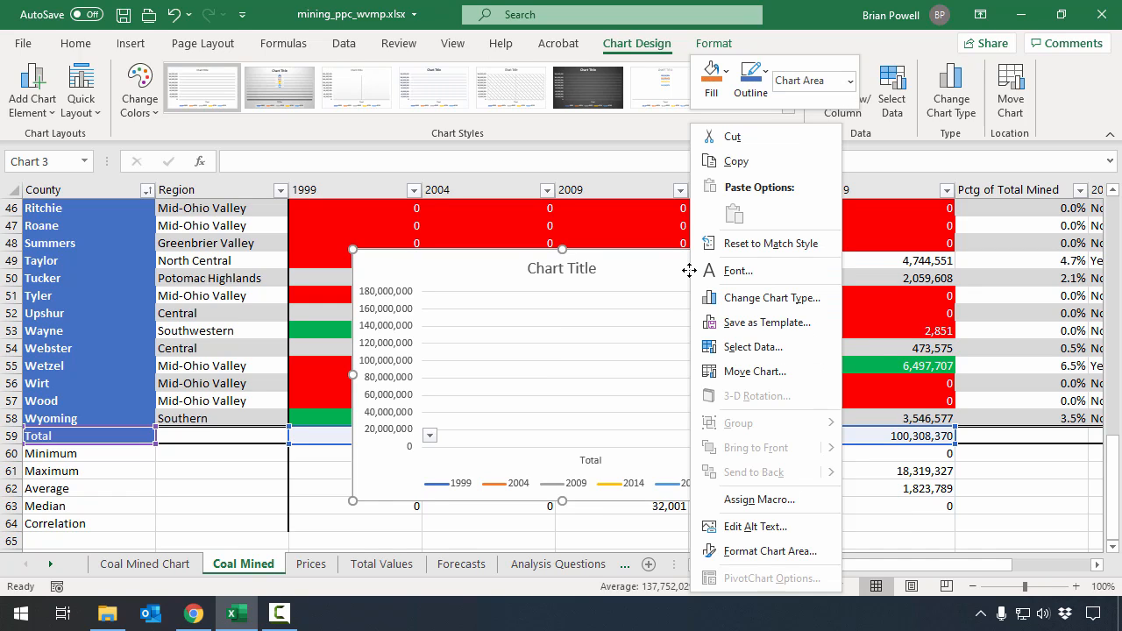
left_click(770, 379)
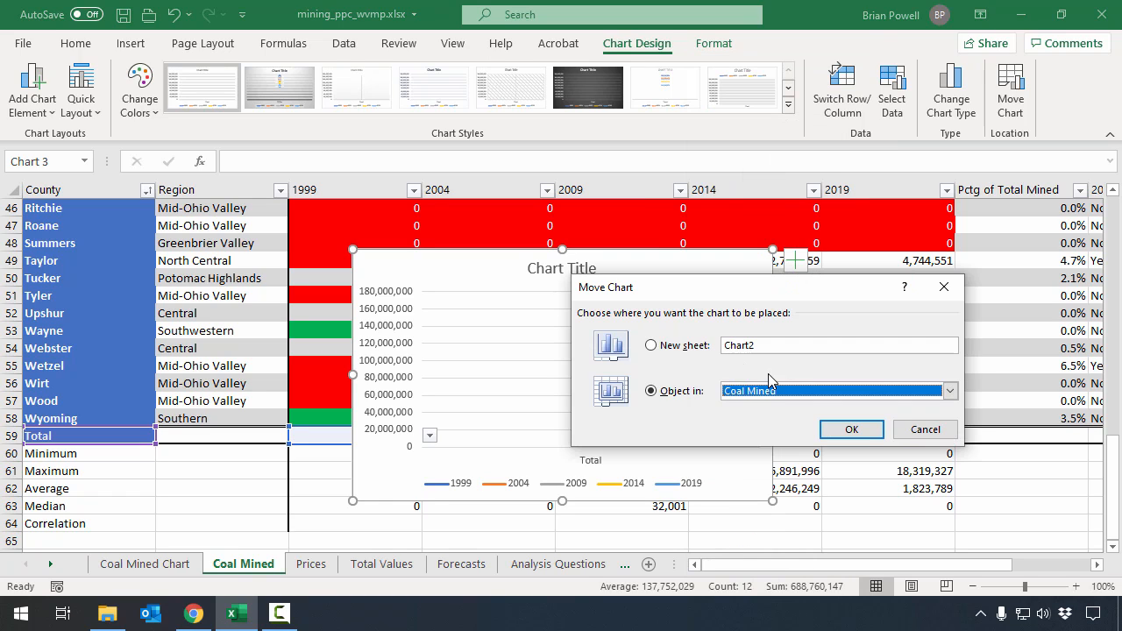
left_click(687, 347)
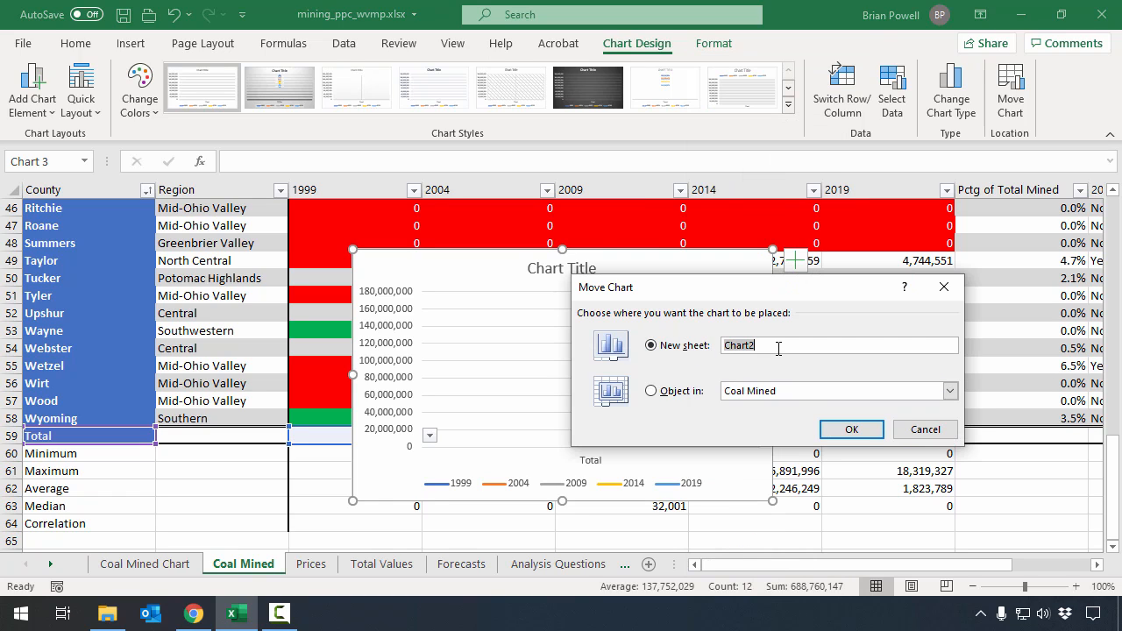
type("Coal Mined by Year Chart")
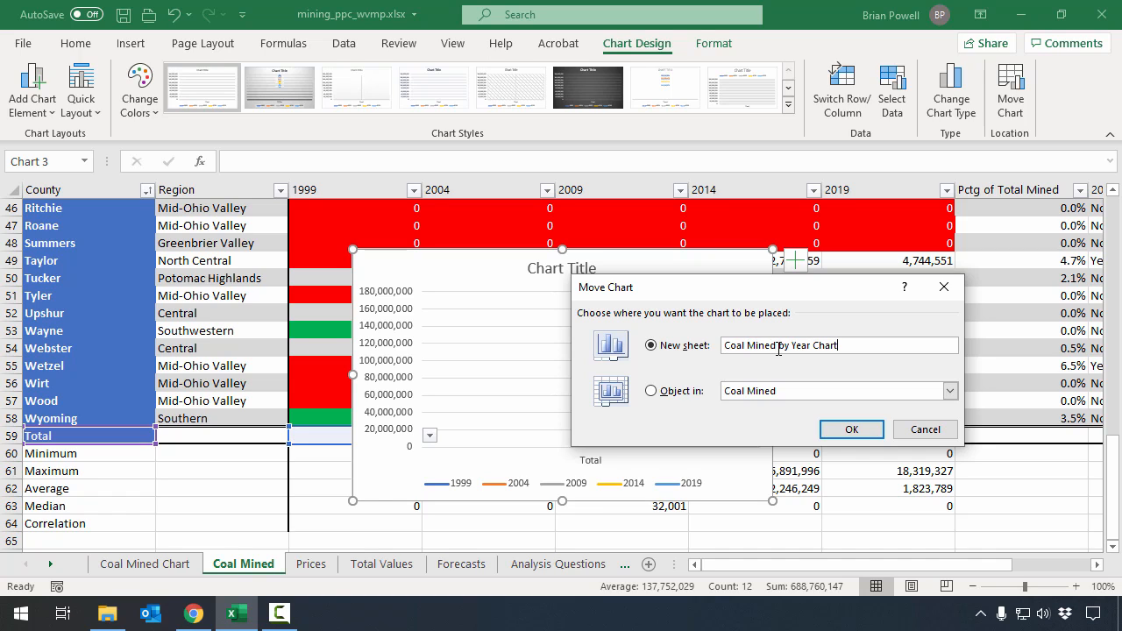
left_click(847, 429)
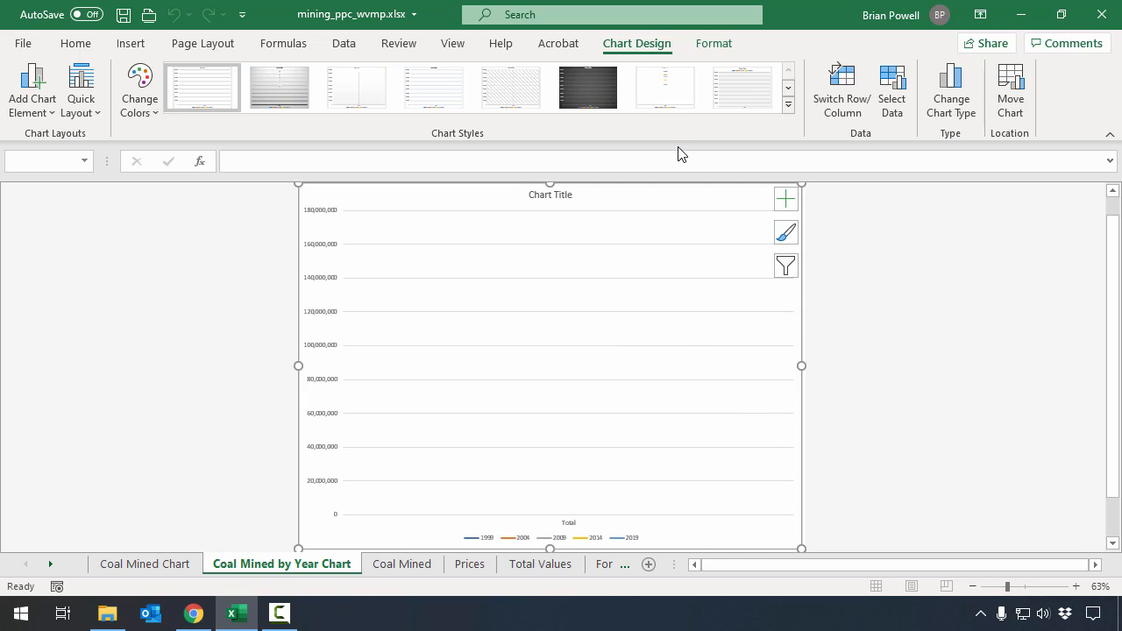
Switch the line chart's rows and columns, and change its title to "Total Coal Production".
left_click(843, 106)
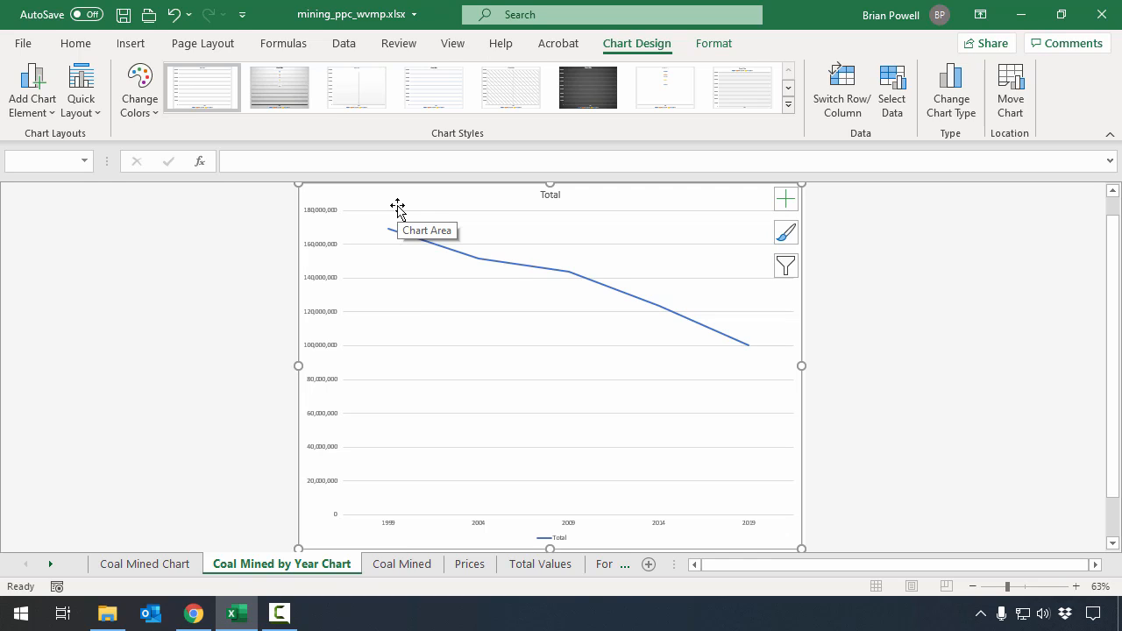
left_click(556, 197)
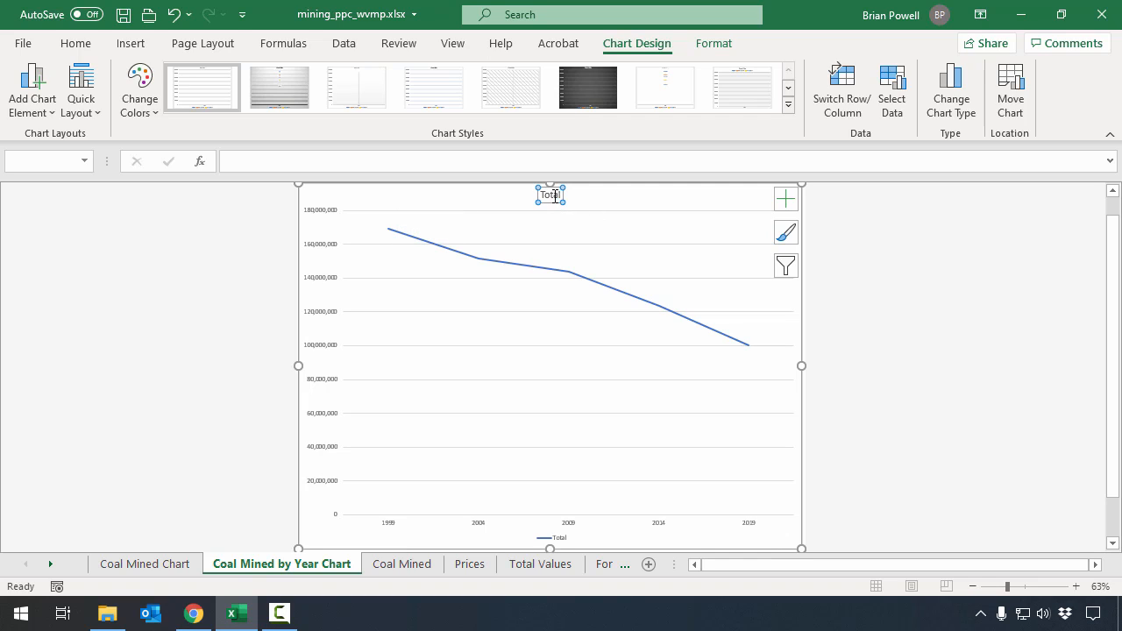
left_click(555, 195)
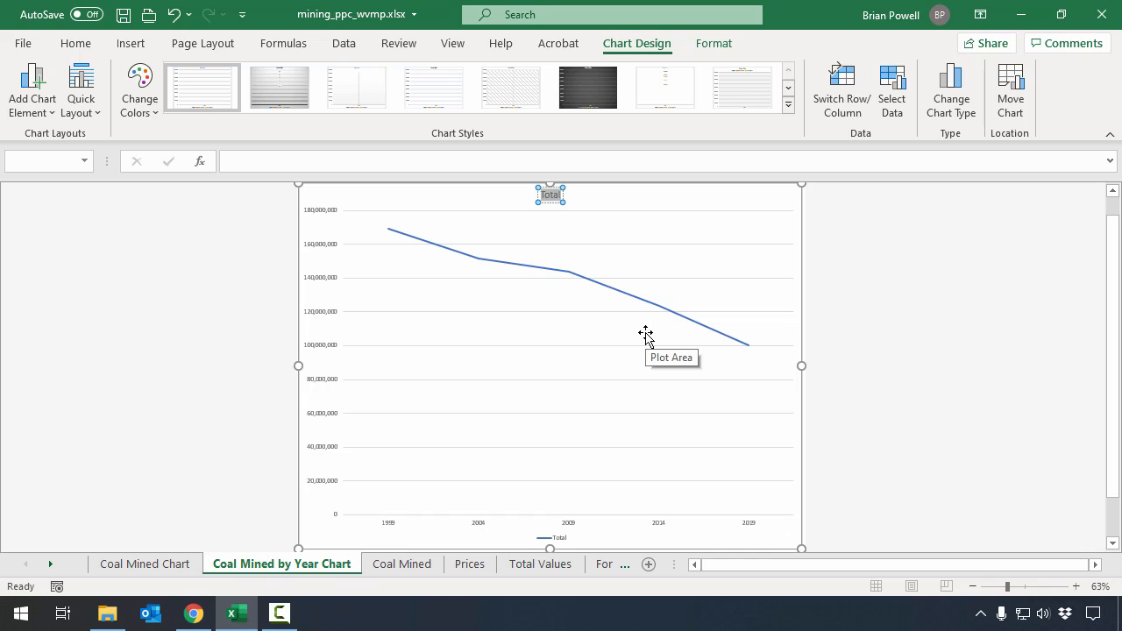
type("Total Coal Production")
left_click(721, 200)
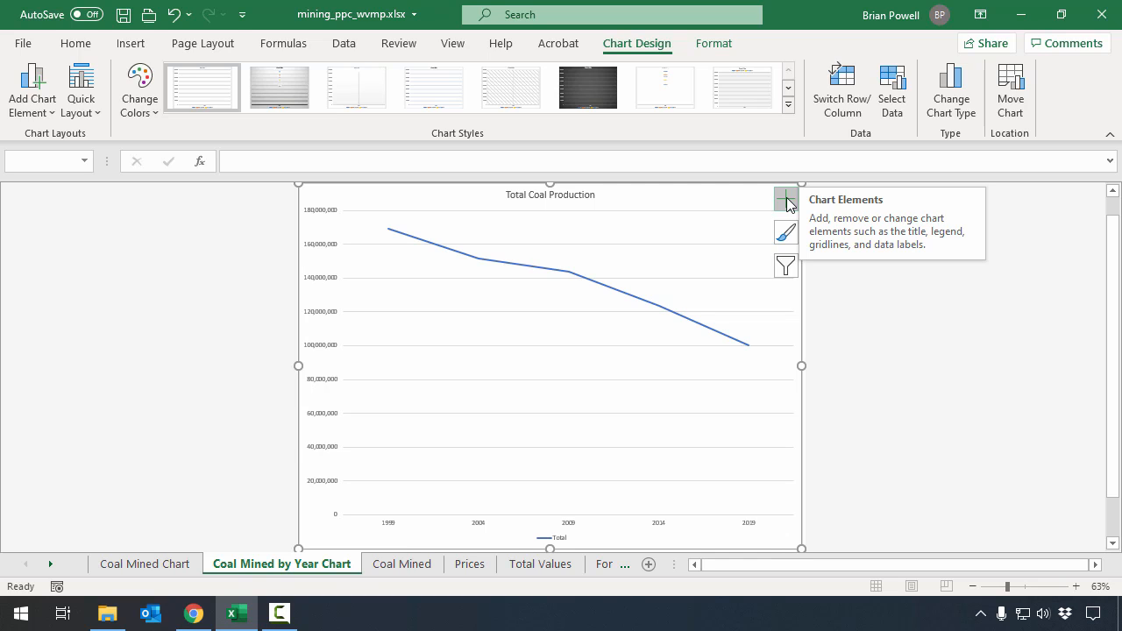
Add axis titles to the line chart and name the vertical axis "Tons Mined".
left_click(786, 200)
left_click(826, 238)
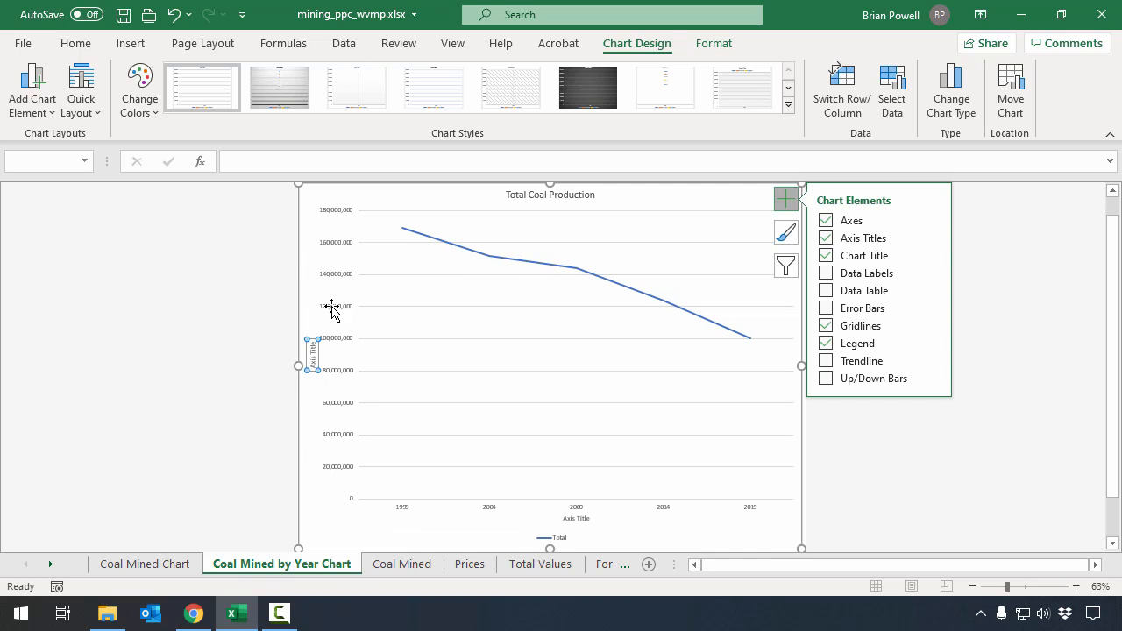
left_click(311, 351)
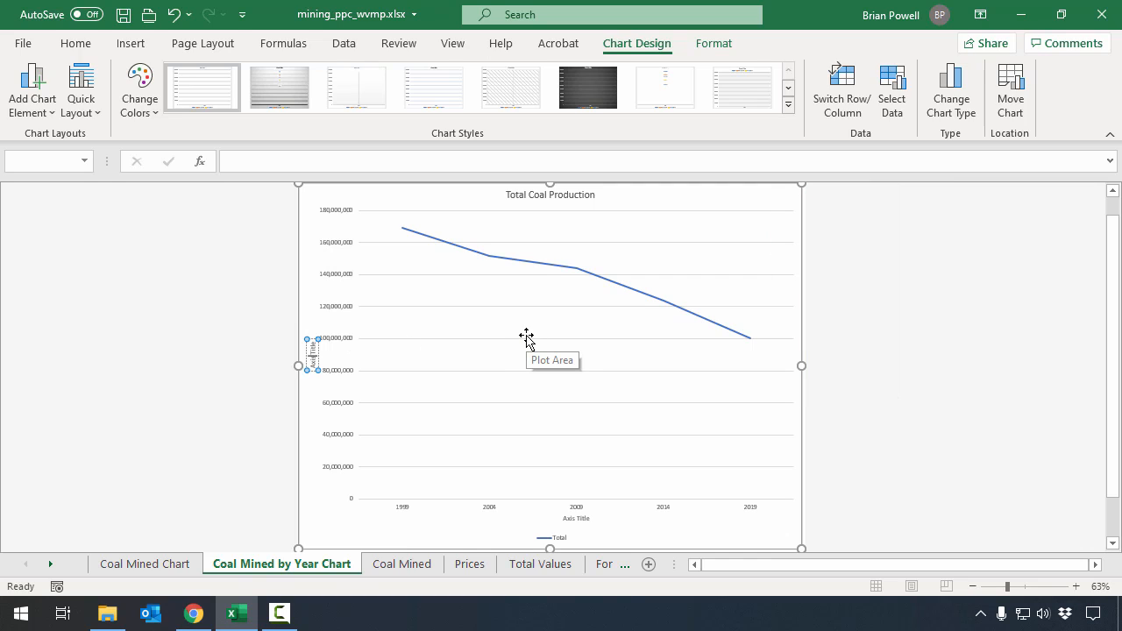
key("ctrl+a")
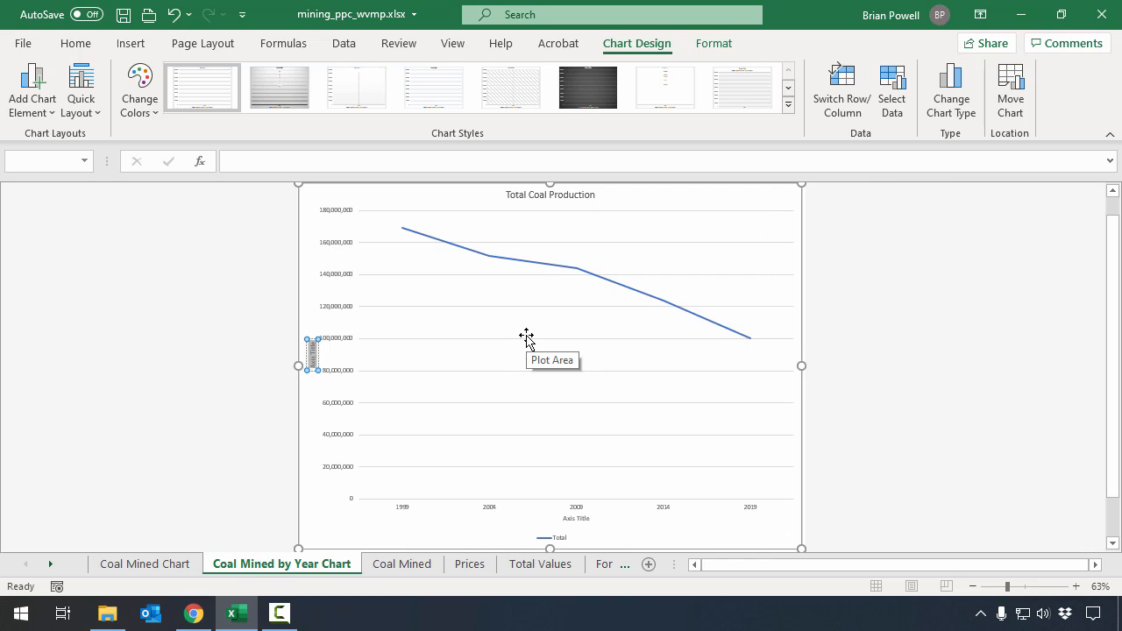
type("Tons Mined")
Change the horizontal axis title of the line chart to "Year".
double_click(576, 519)
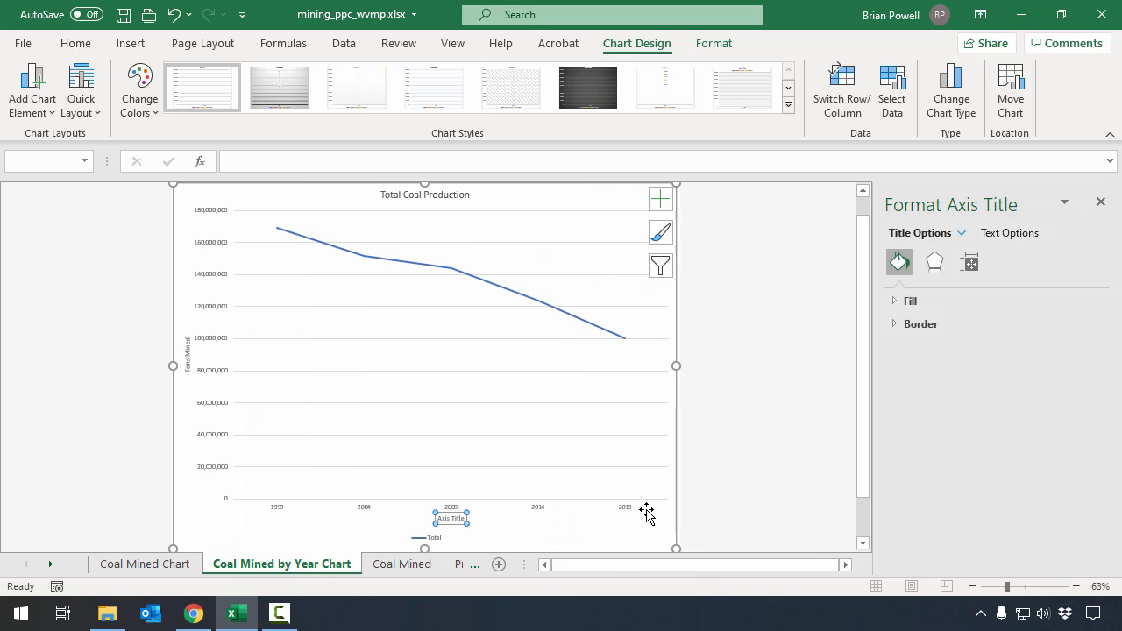
left_click(455, 519)
key("ctrl+a")
type("Year")
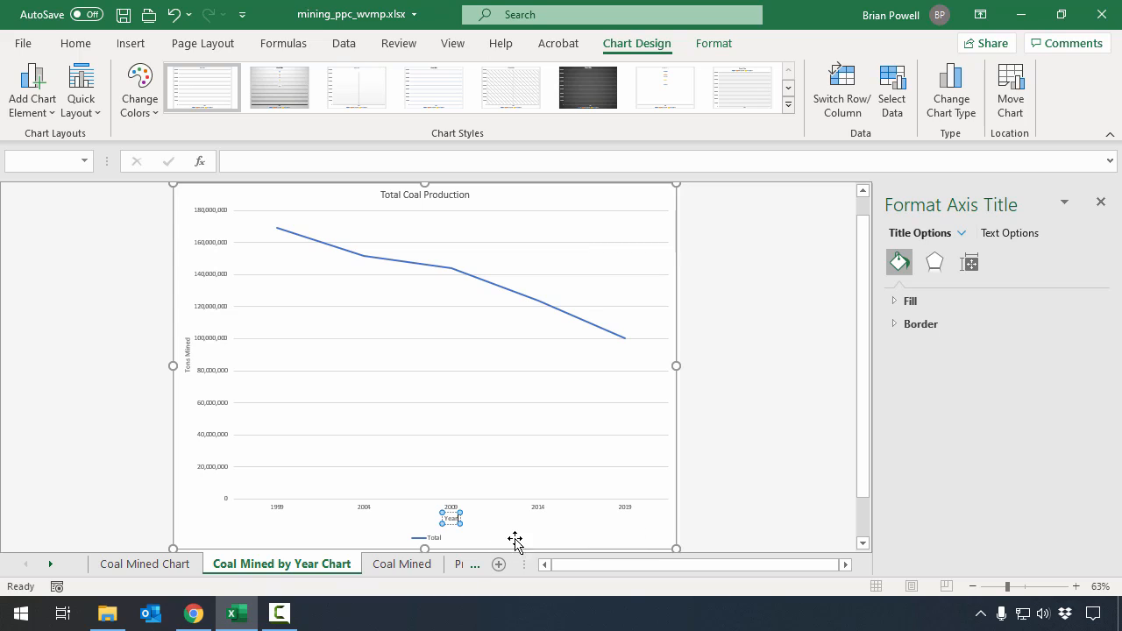
Add minor gridlines for the vertical axis of the Total Coal Production line chart.
left_click(515, 538)
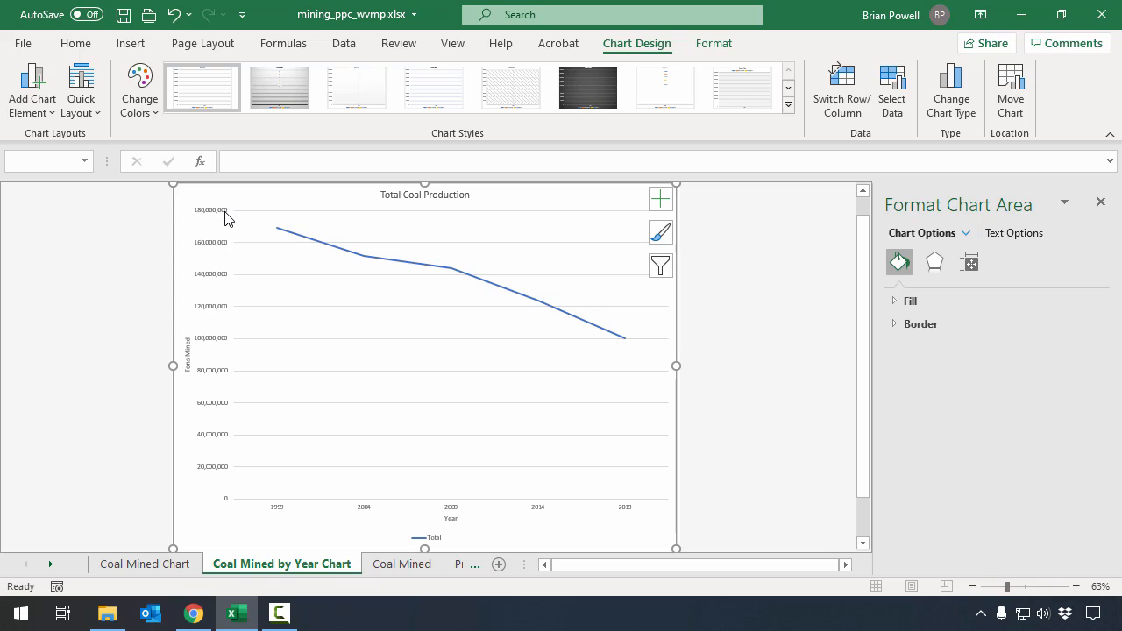
left_click(216, 312)
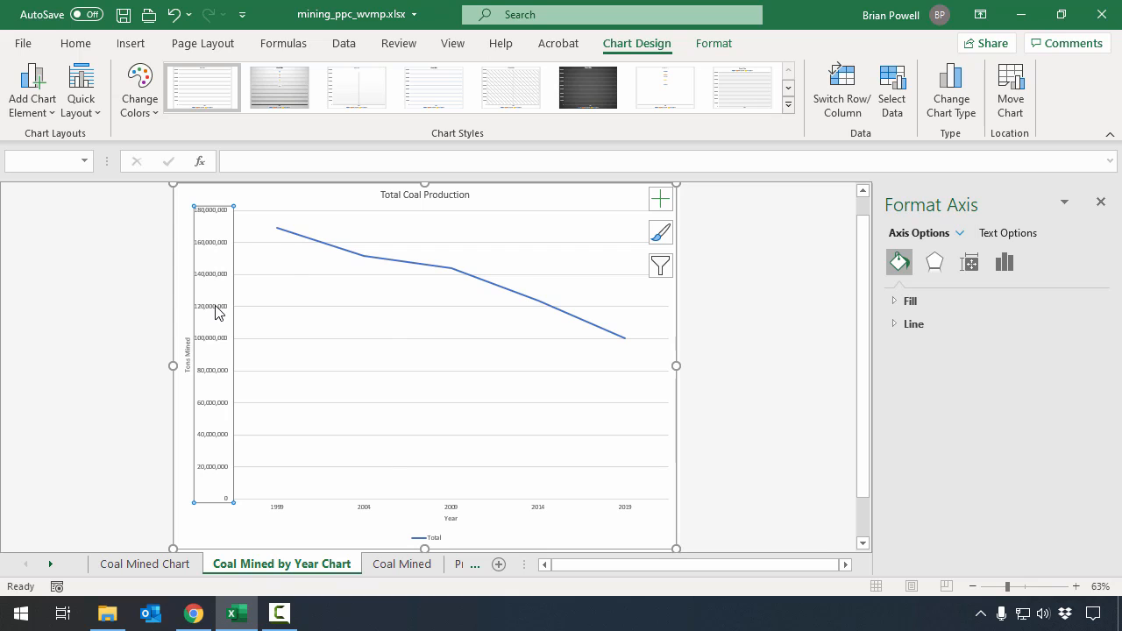
right_click(216, 311)
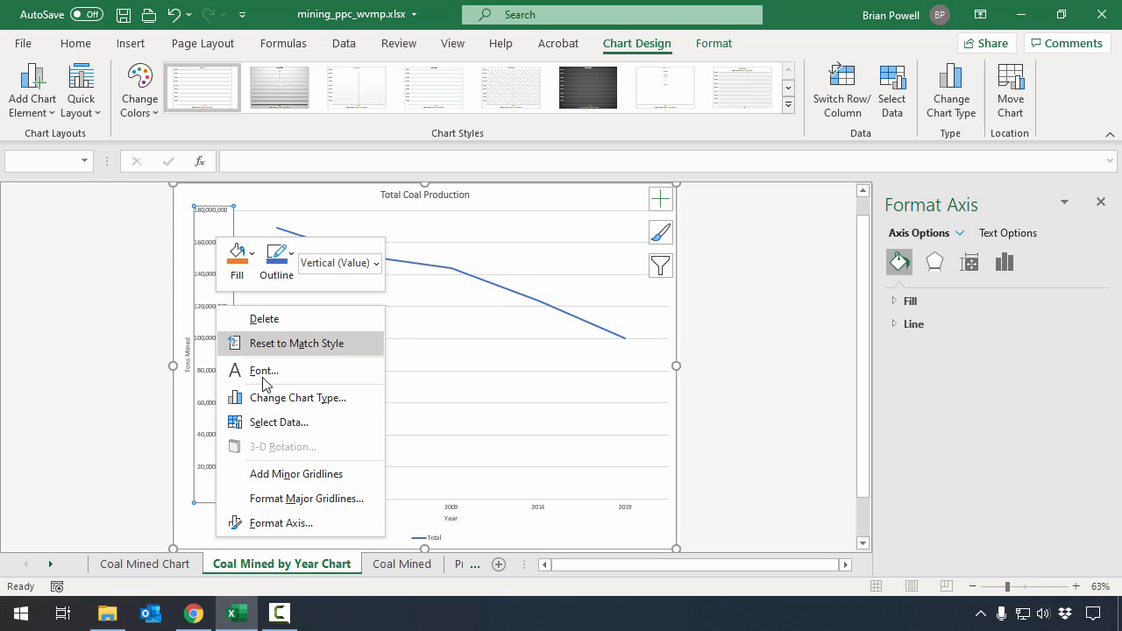
left_click(310, 474)
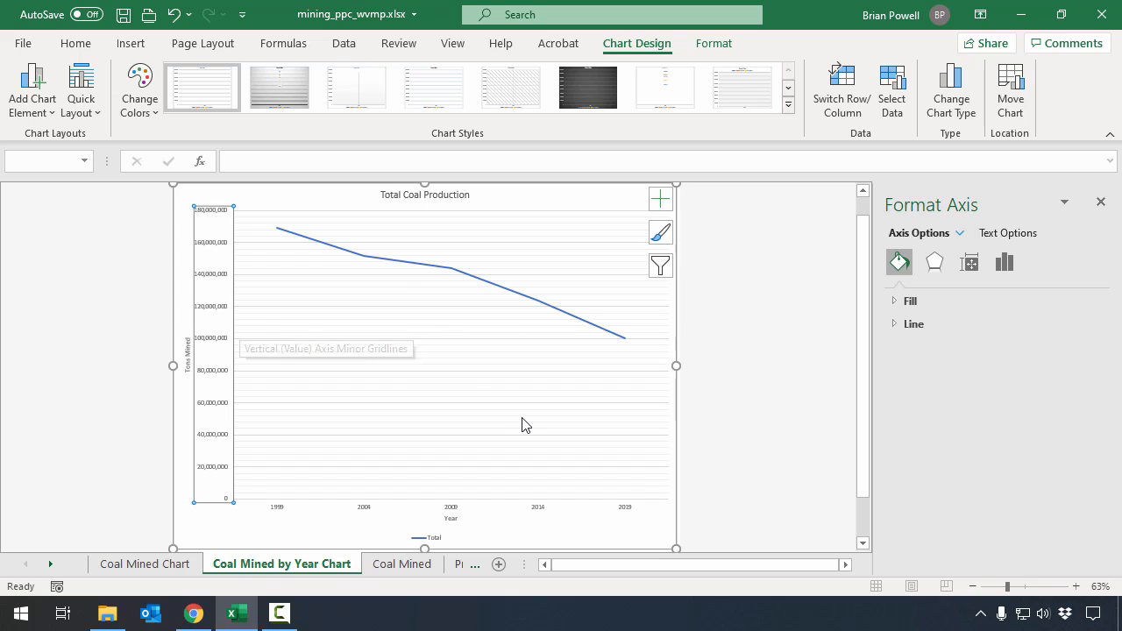
left_click(635, 443)
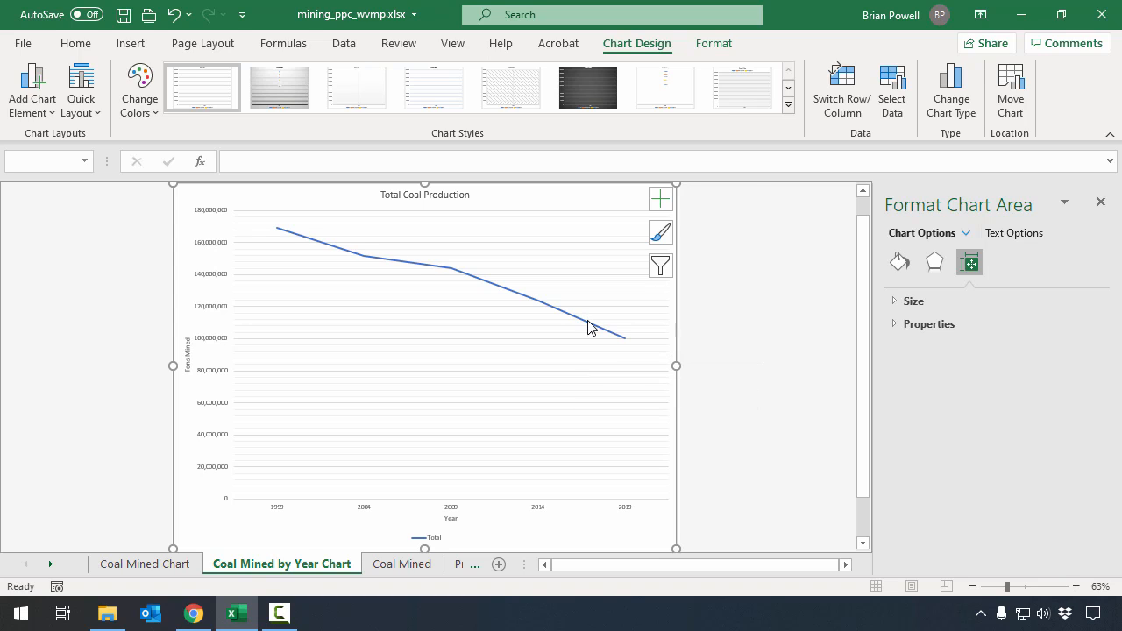
Add a Linear trendline to the Total series of the line chart.
mouse_move(590, 329)
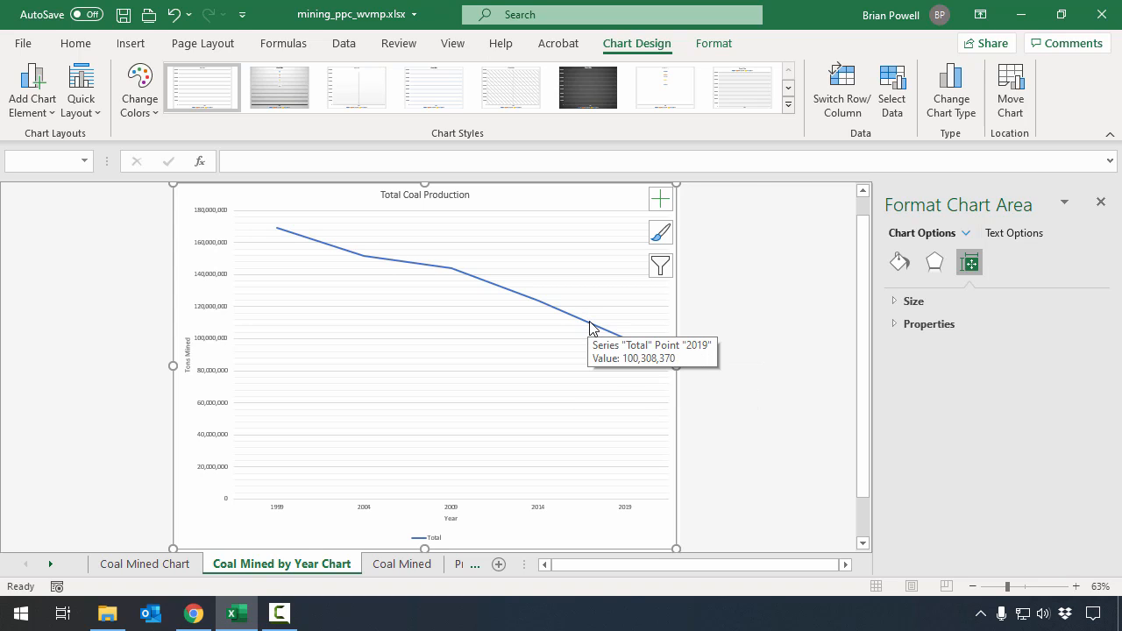
left_click(589, 329)
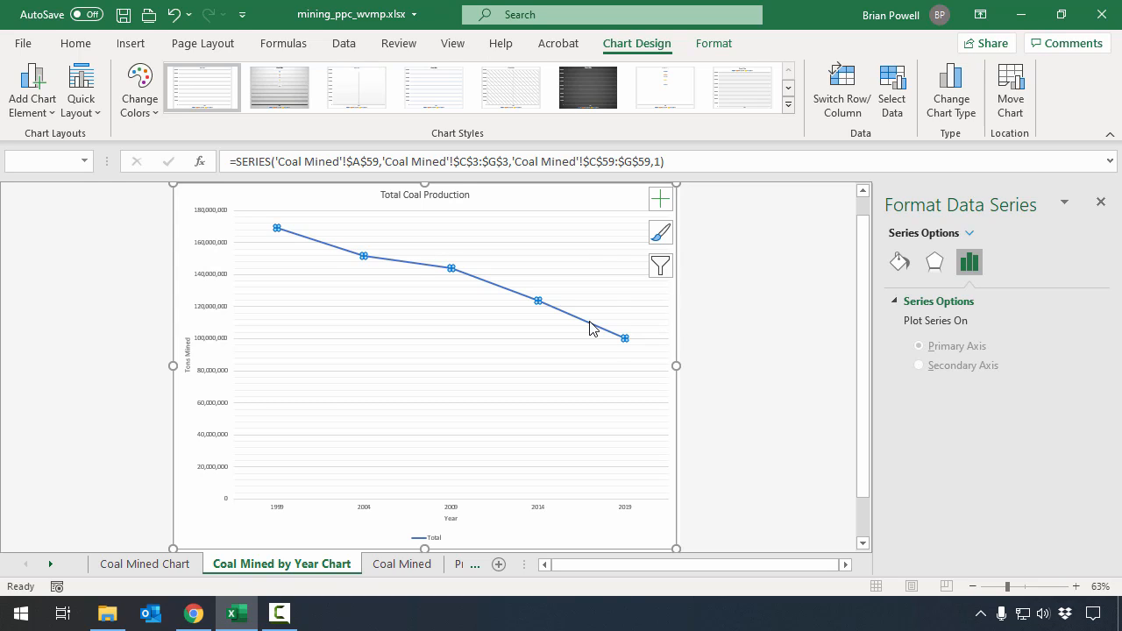
right_click(590, 329)
left_click(656, 486)
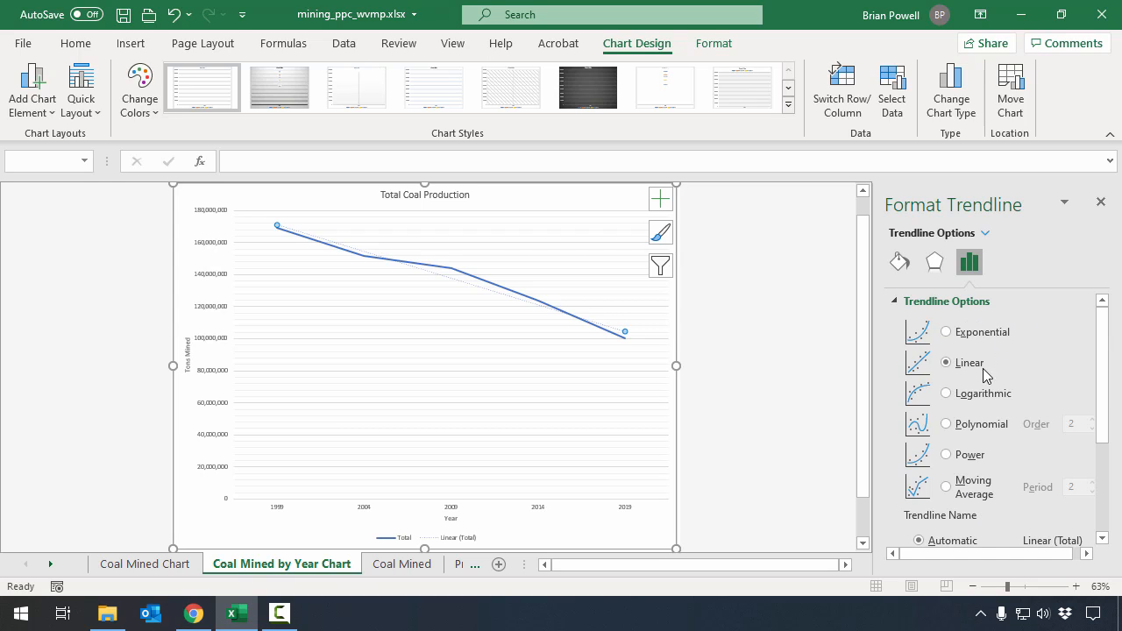
Set the trendline's forecast to 5 periods forward.
left_click_drag(1103, 369, 1115, 496)
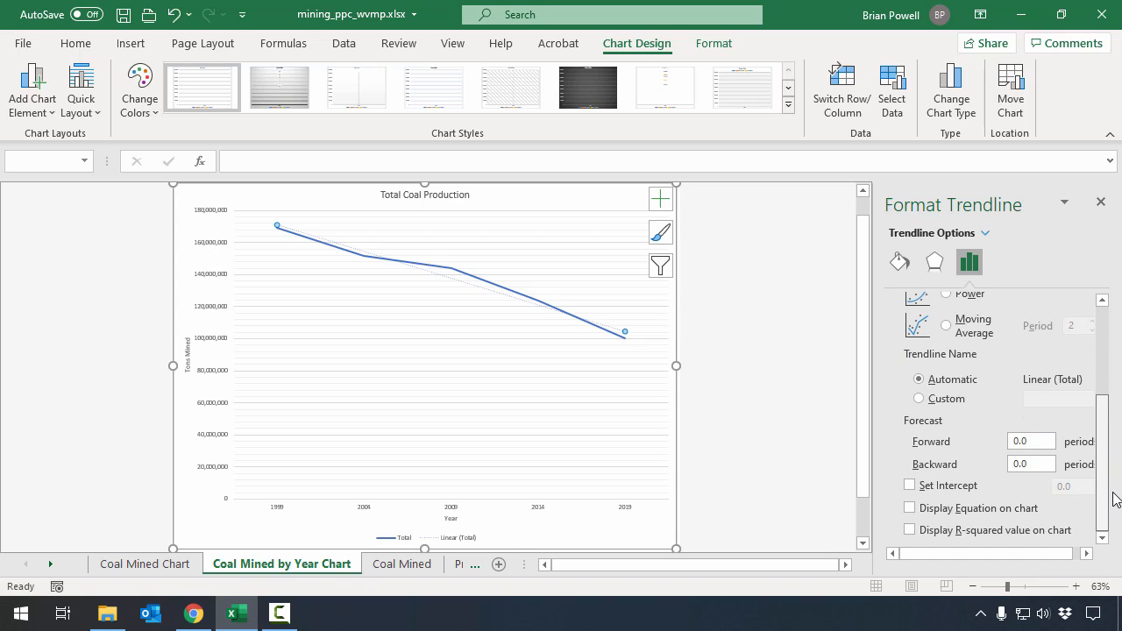
left_click(1046, 445)
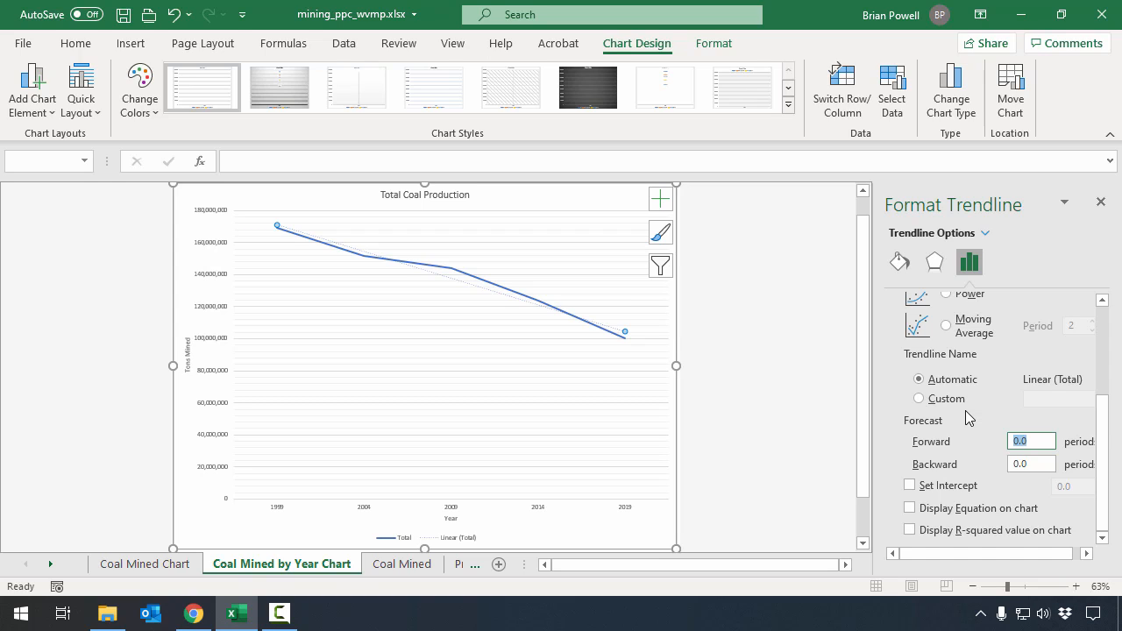
type("5")
left_click(1042, 465)
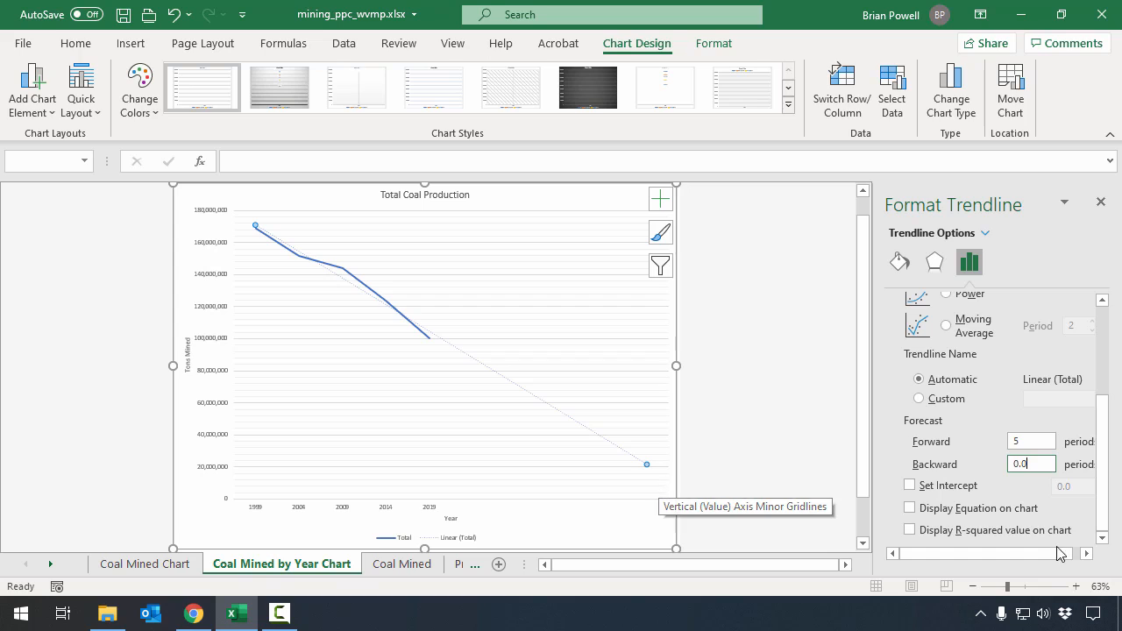
Display the trendline's R-squared value on the chart, and try showing its equation before hiding it again.
left_click(1016, 536)
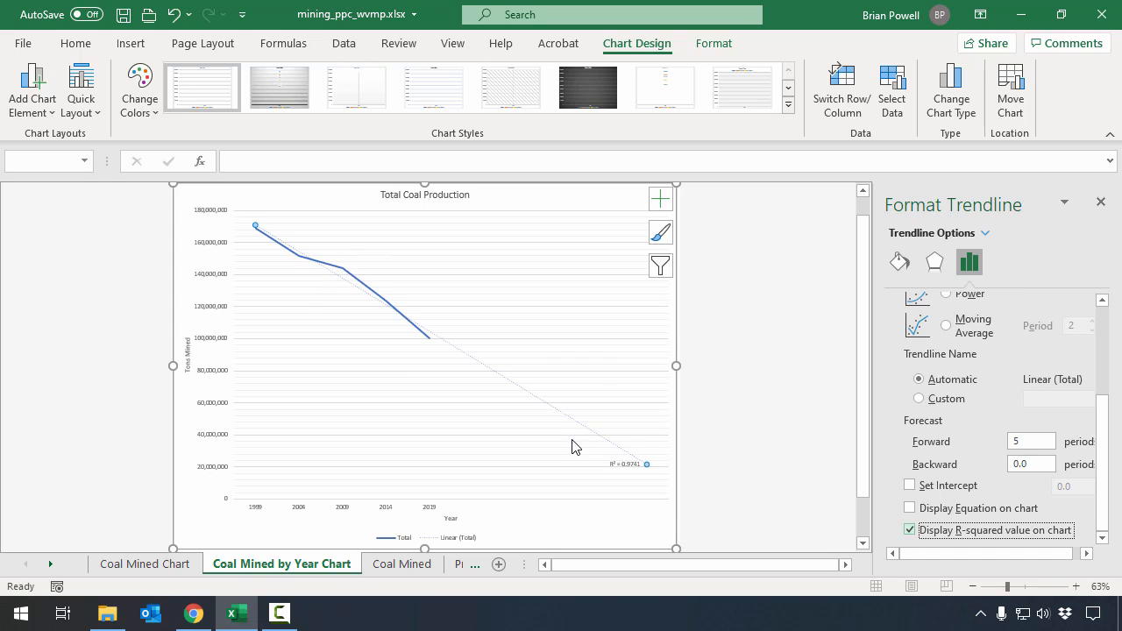
left_click(963, 512)
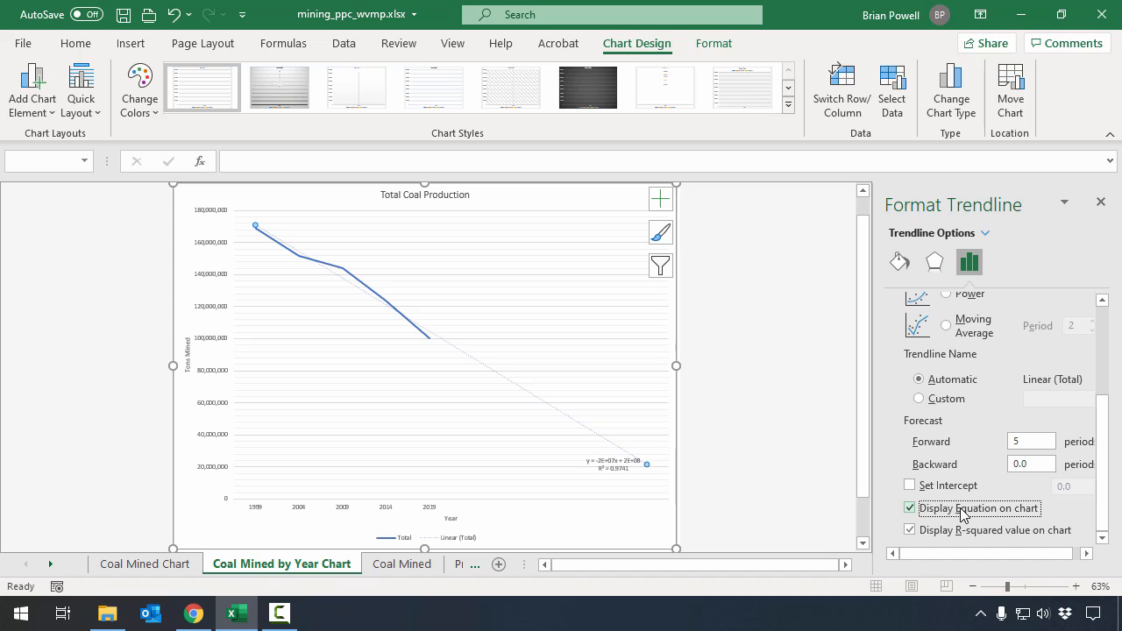
left_click(962, 512)
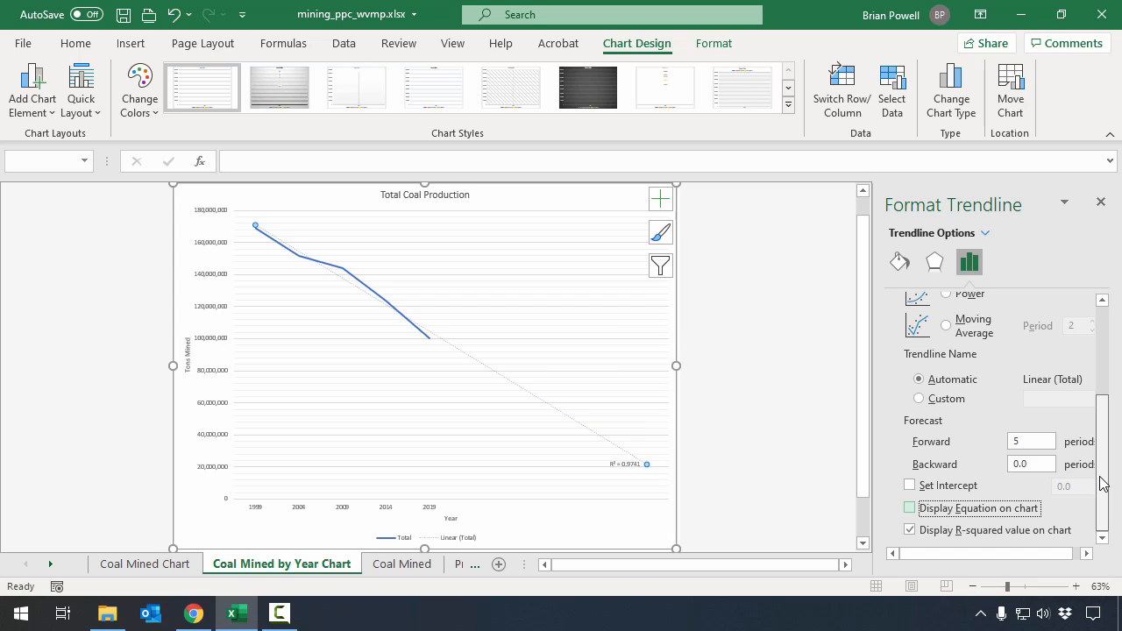
Try the Exponential, Logarithmic, Polynomial and Power trendline types to compare their R-squared values, and return to Linear.
left_click_drag(1103, 481, 1108, 377)
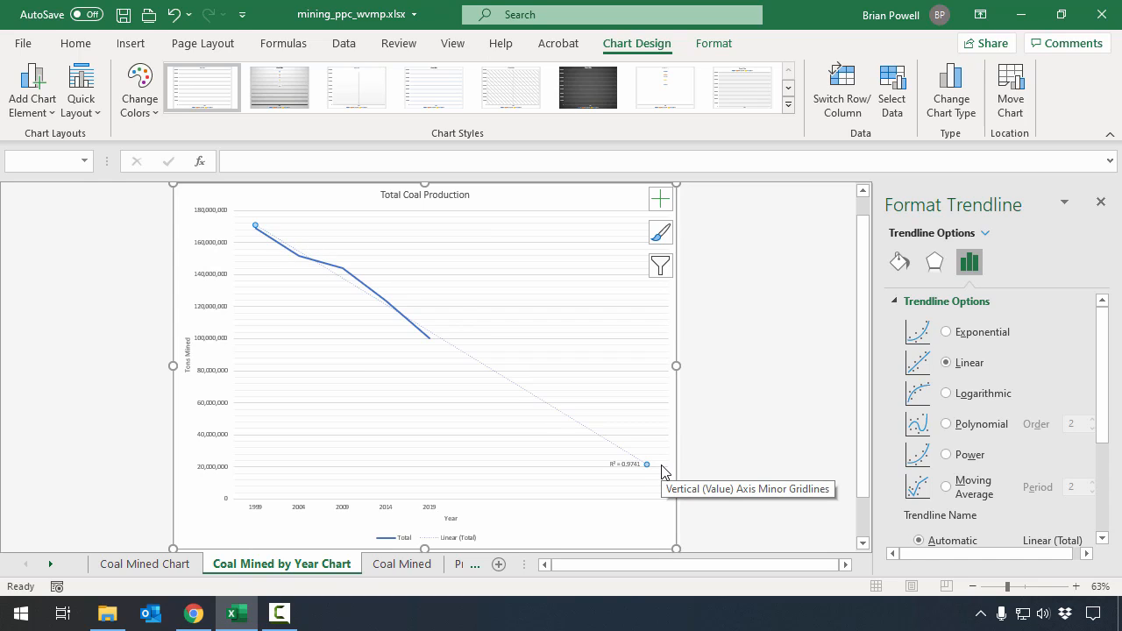
left_click(974, 333)
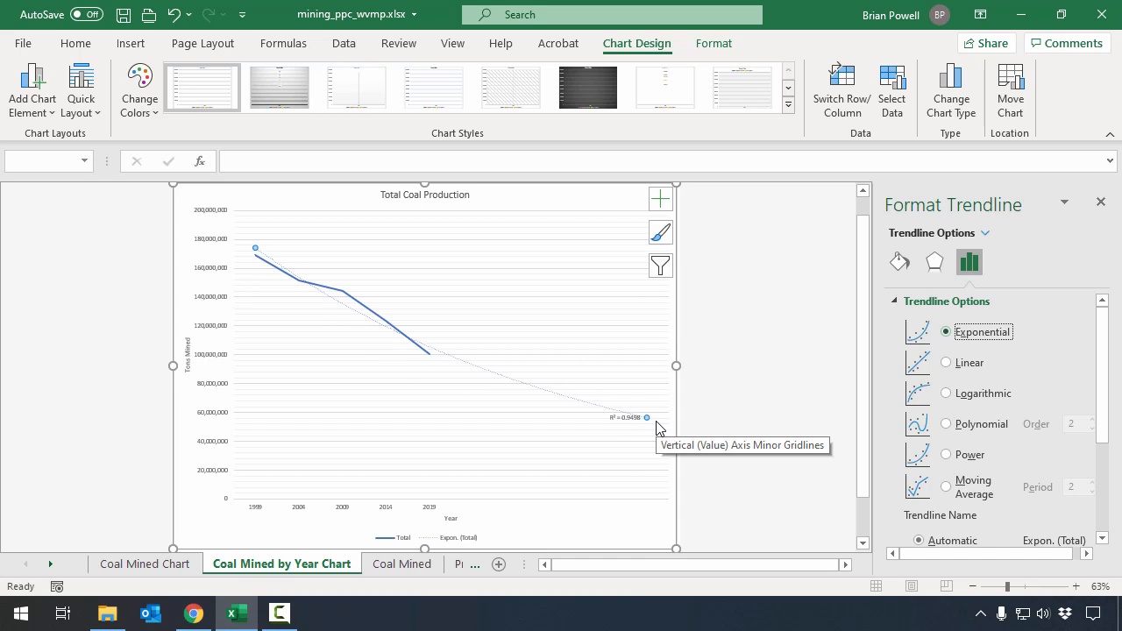
left_click(994, 399)
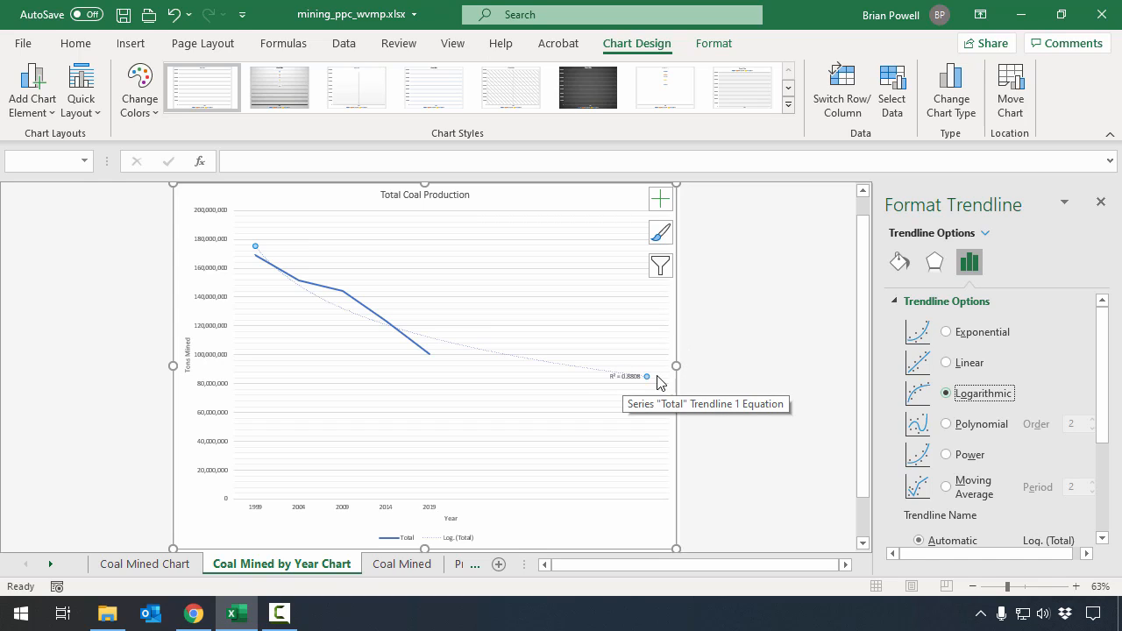
left_click(983, 431)
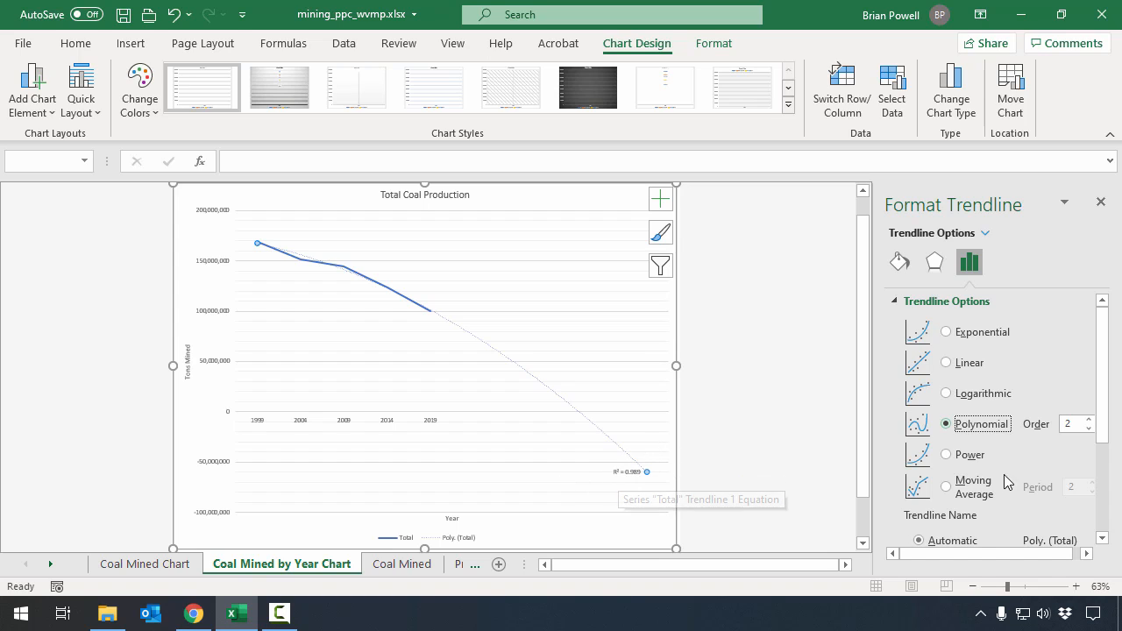
left_click(969, 455)
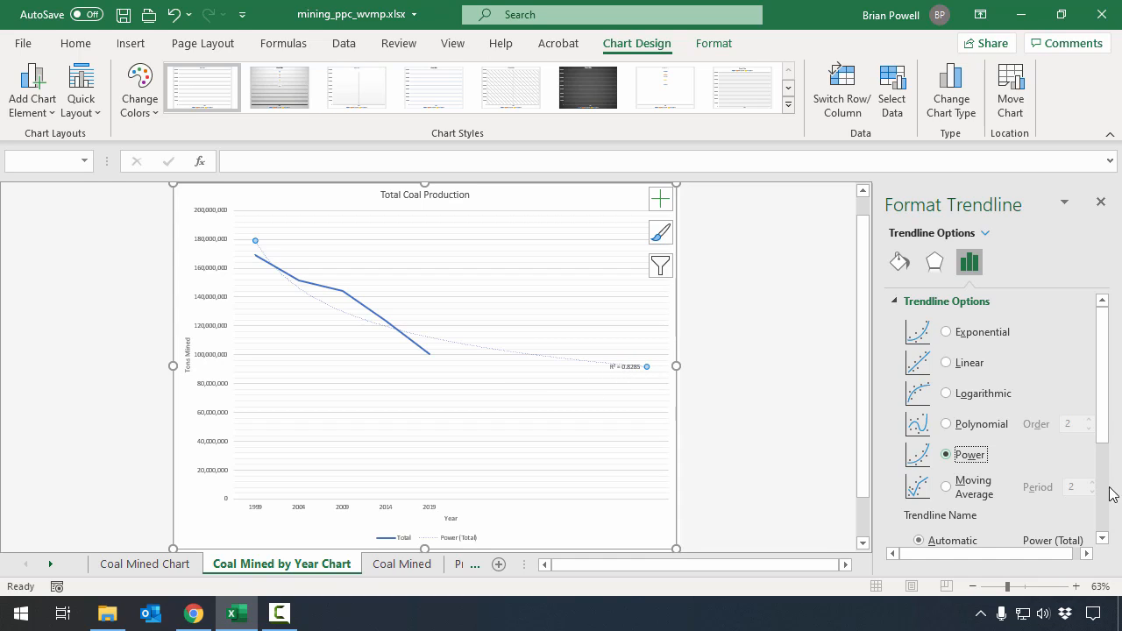
left_click(986, 426)
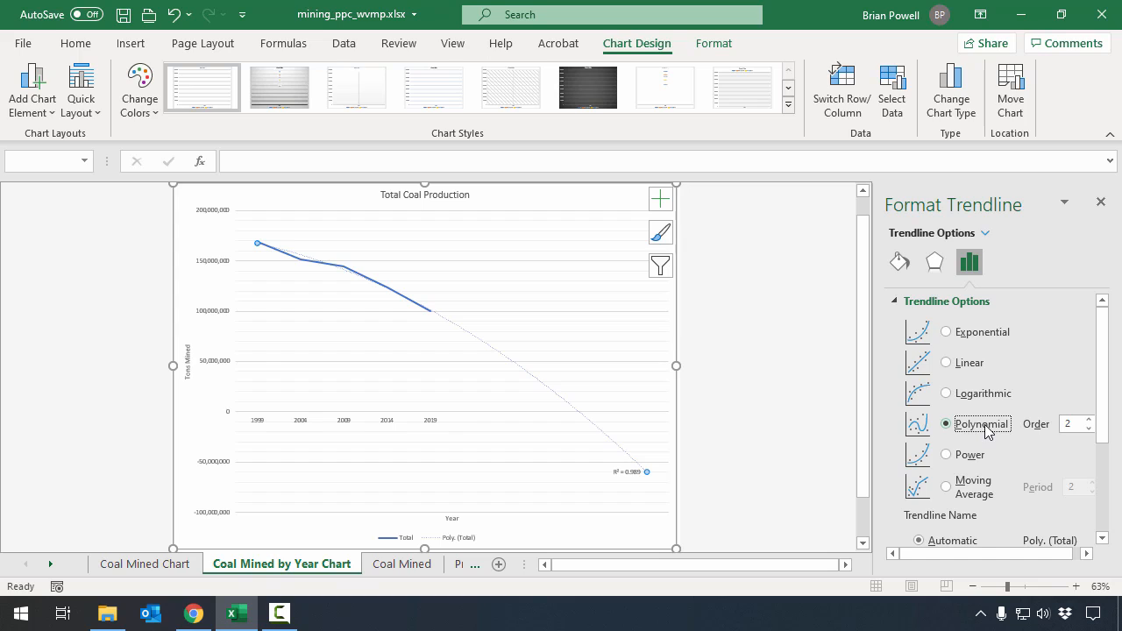
left_click(980, 376)
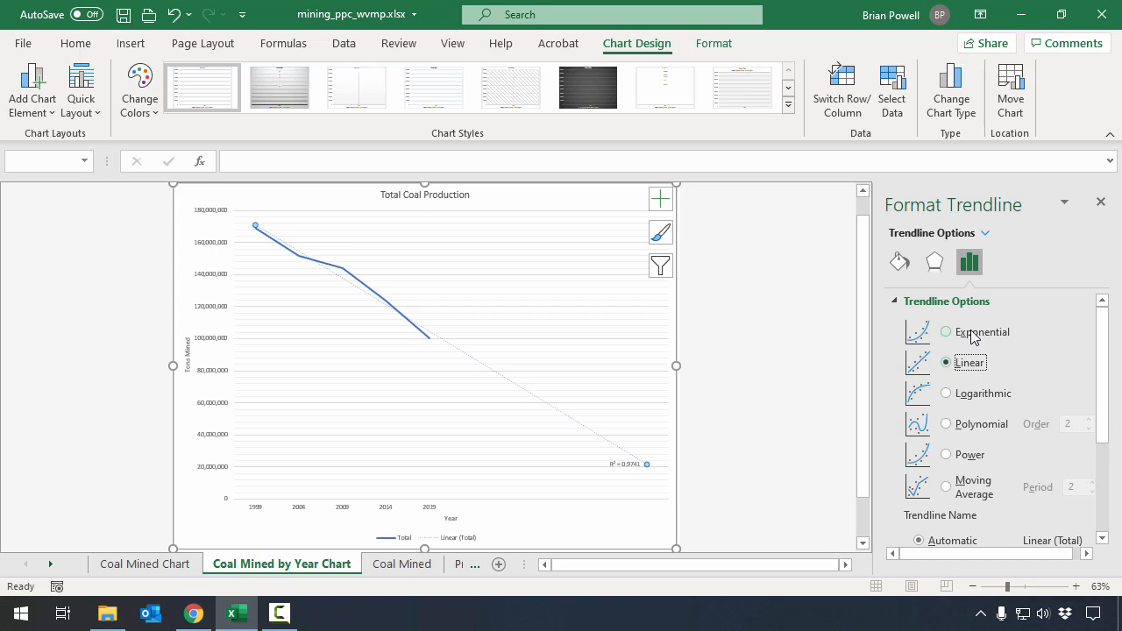
left_click(973, 335)
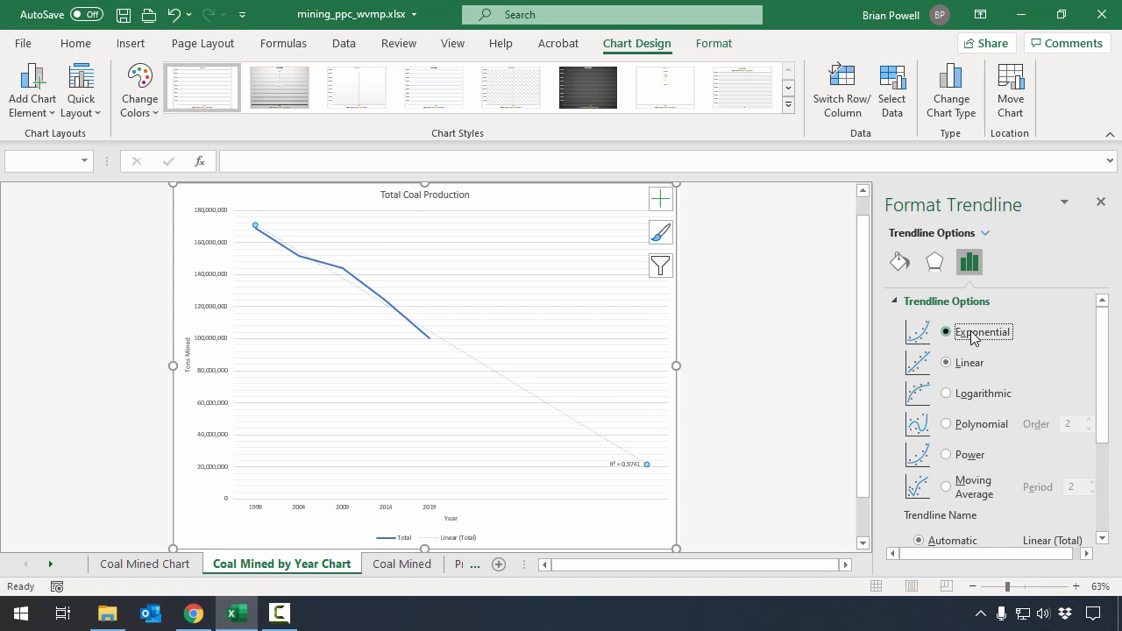
left_click(985, 401)
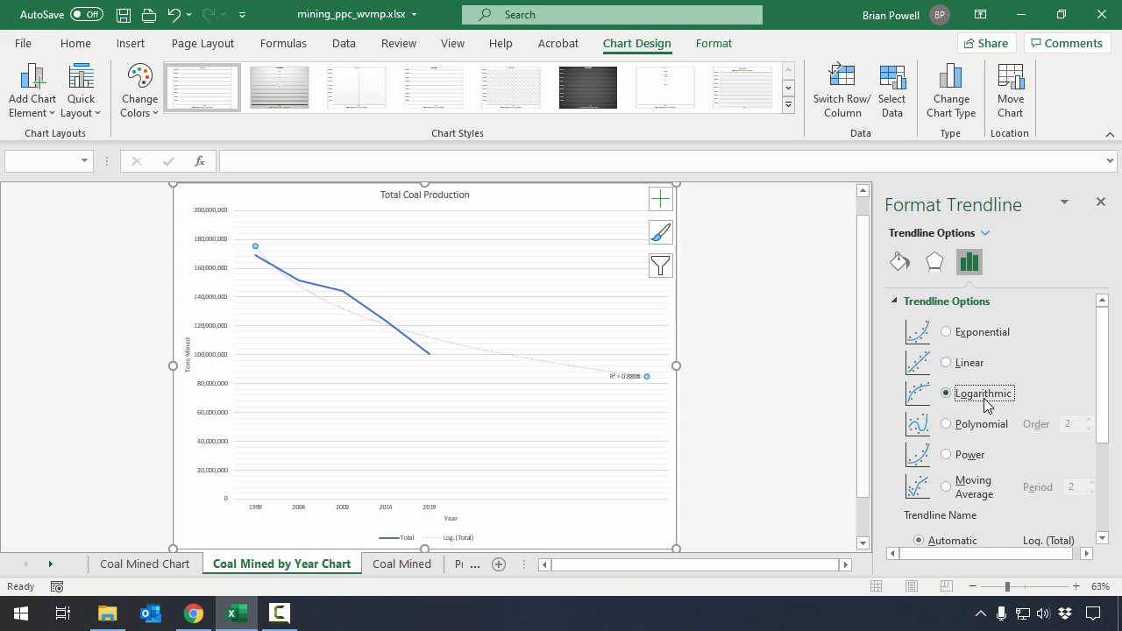
left_click(969, 368)
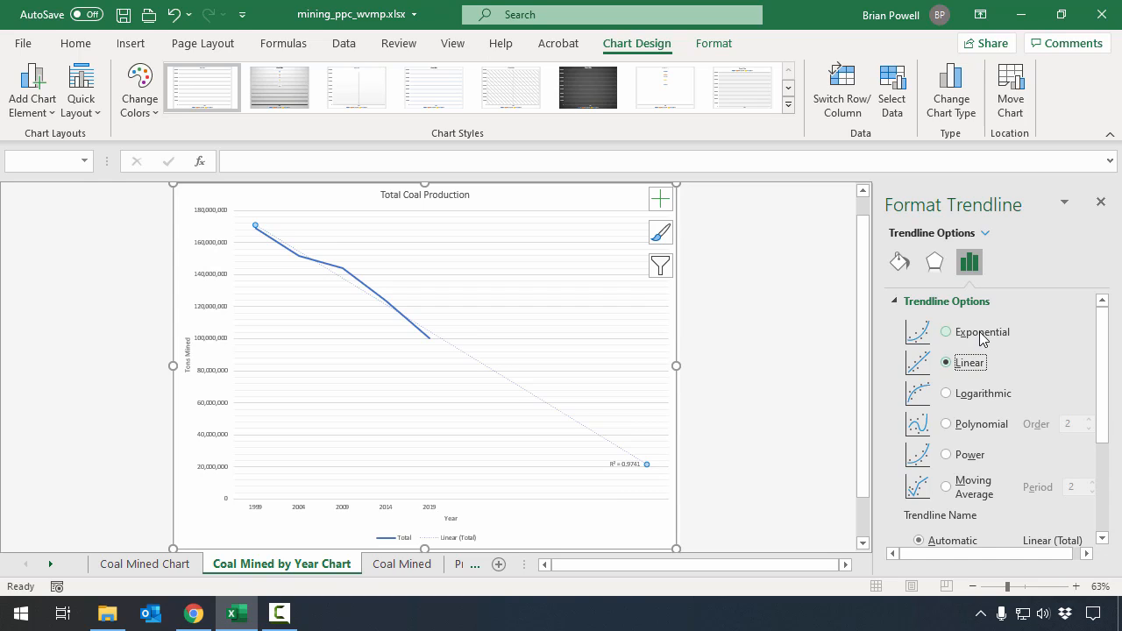
Try a Polynomial trendline with orders from 2 to 4, and switch back to Linear.
left_click(971, 426)
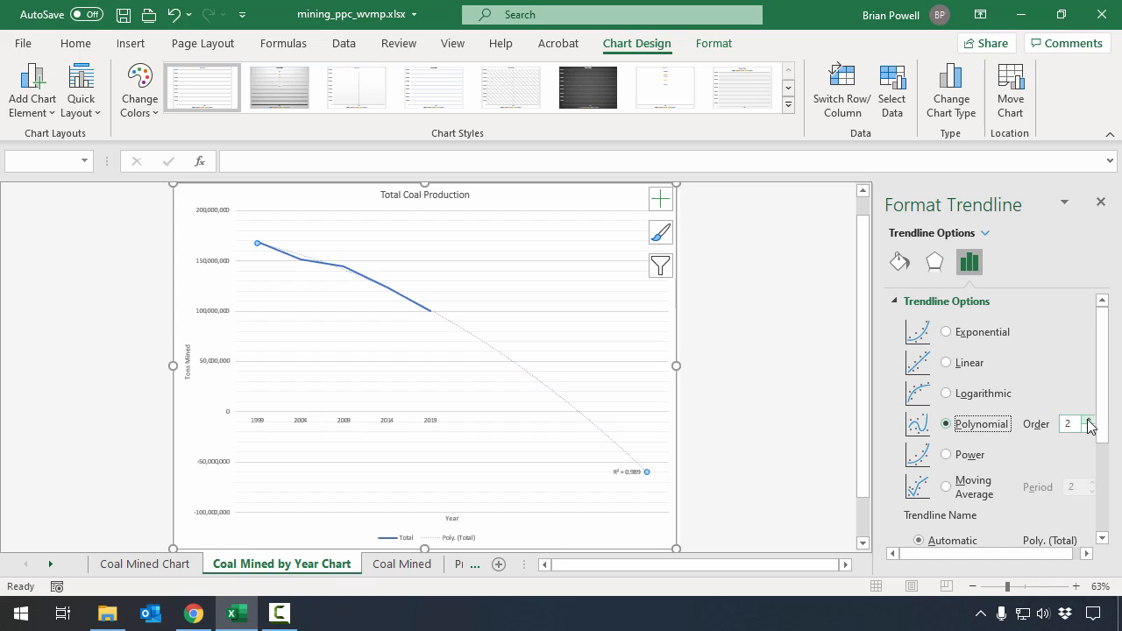
left_click(1088, 420)
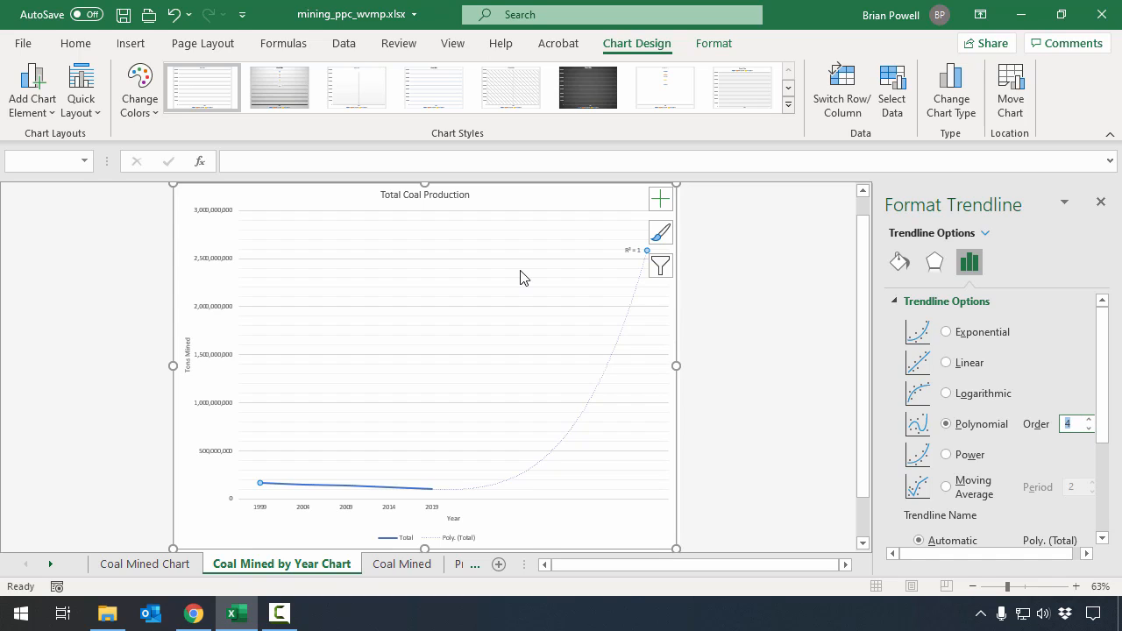
left_click(1090, 428)
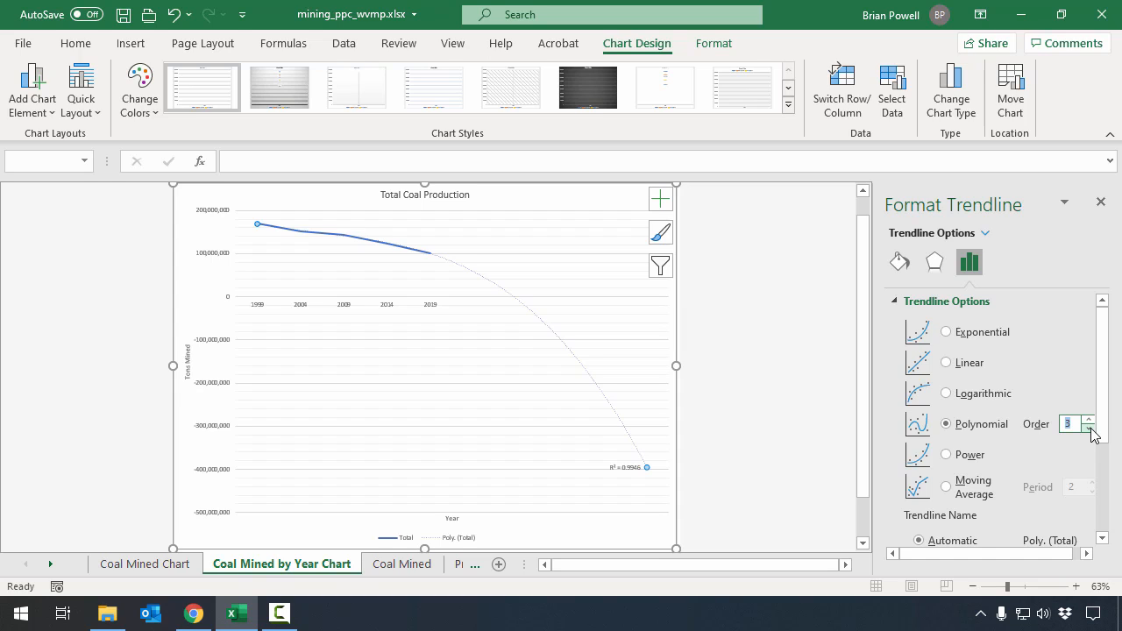
left_click(1090, 423)
left_click(1090, 424)
left_click(1090, 419)
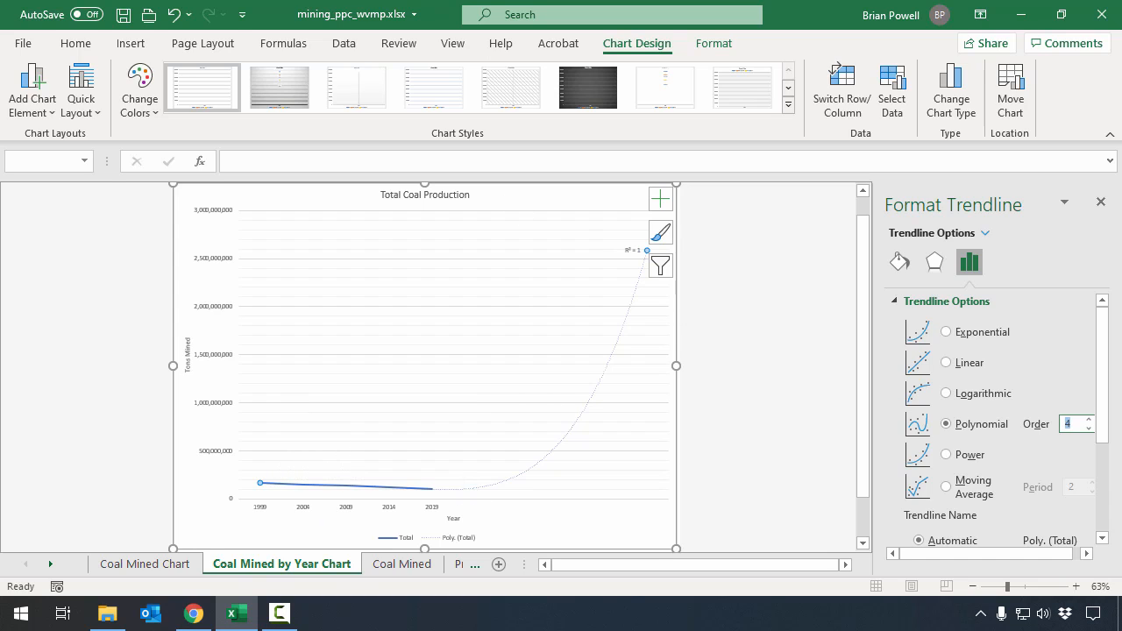
left_click(1090, 429)
left_click(1090, 429)
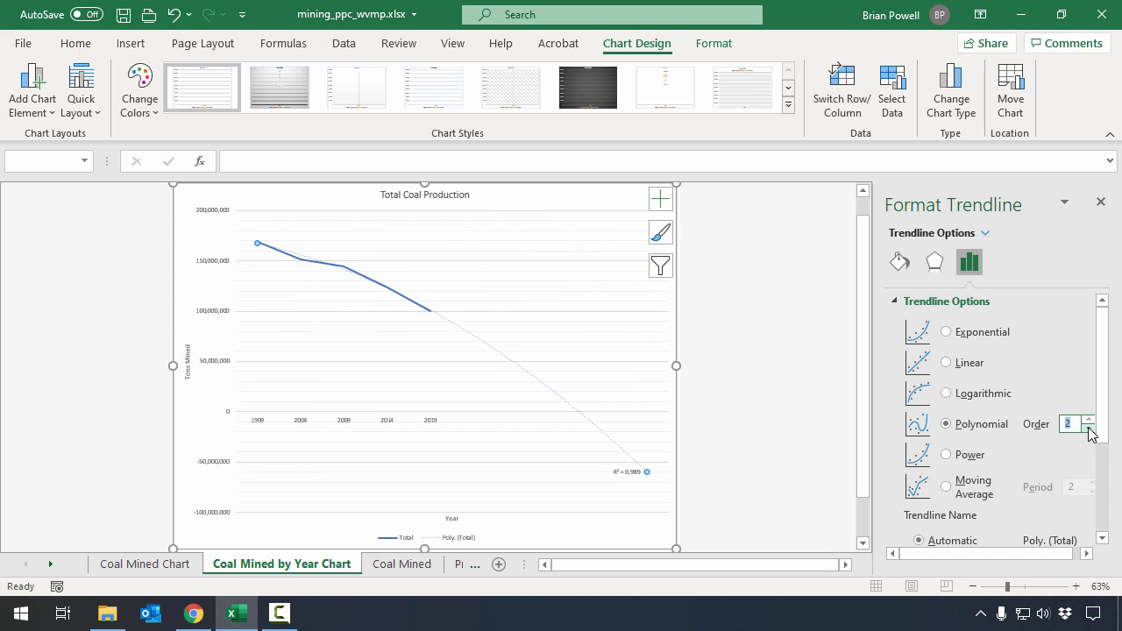
left_click(968, 372)
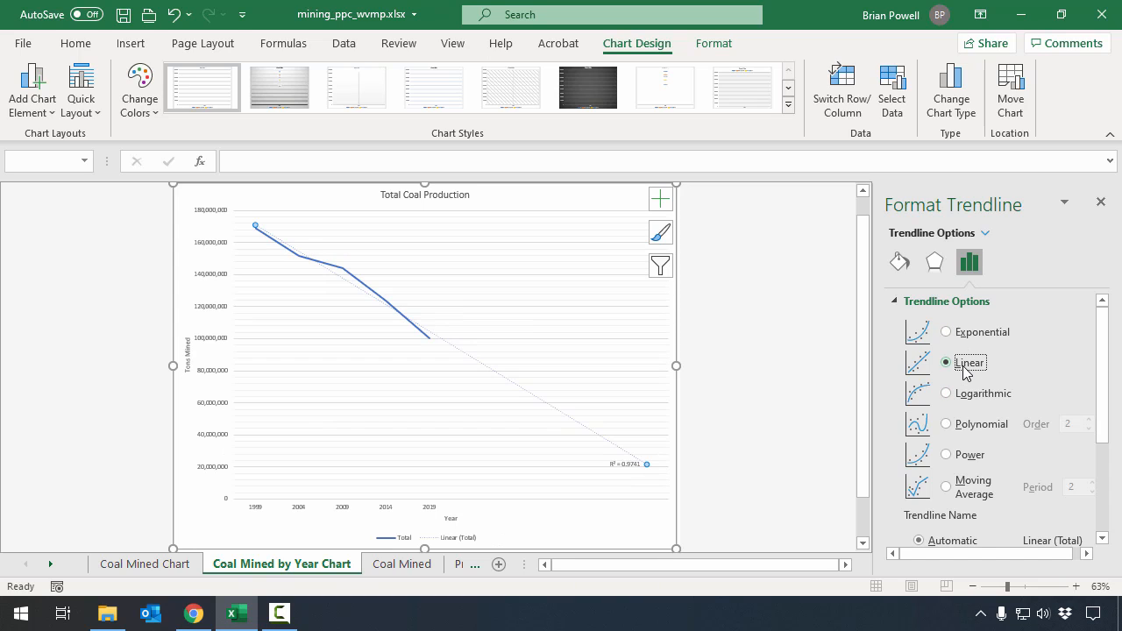
Compare the Exponential, Logarithmic and Power trendlines once more, and restore the Linear type.
left_click(987, 337)
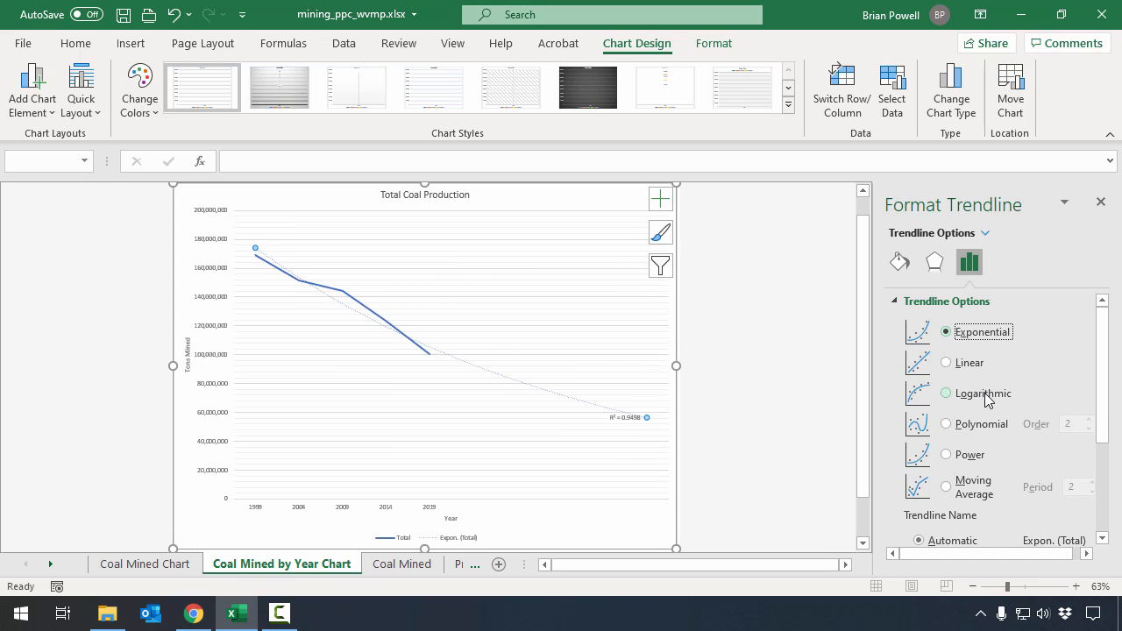
left_click(988, 398)
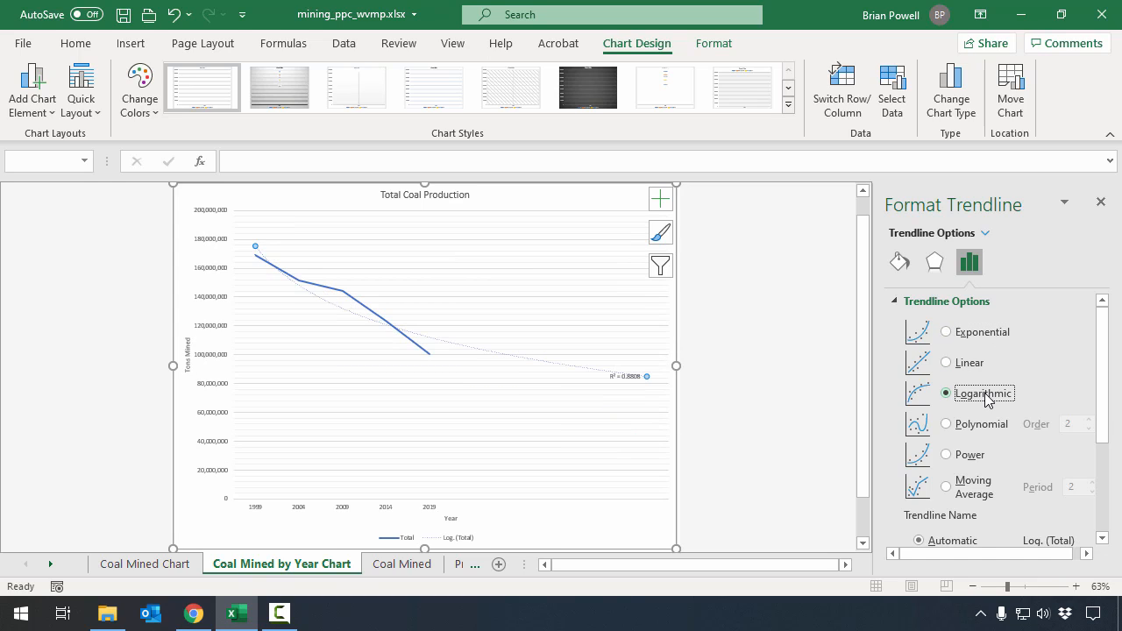
left_click(975, 456)
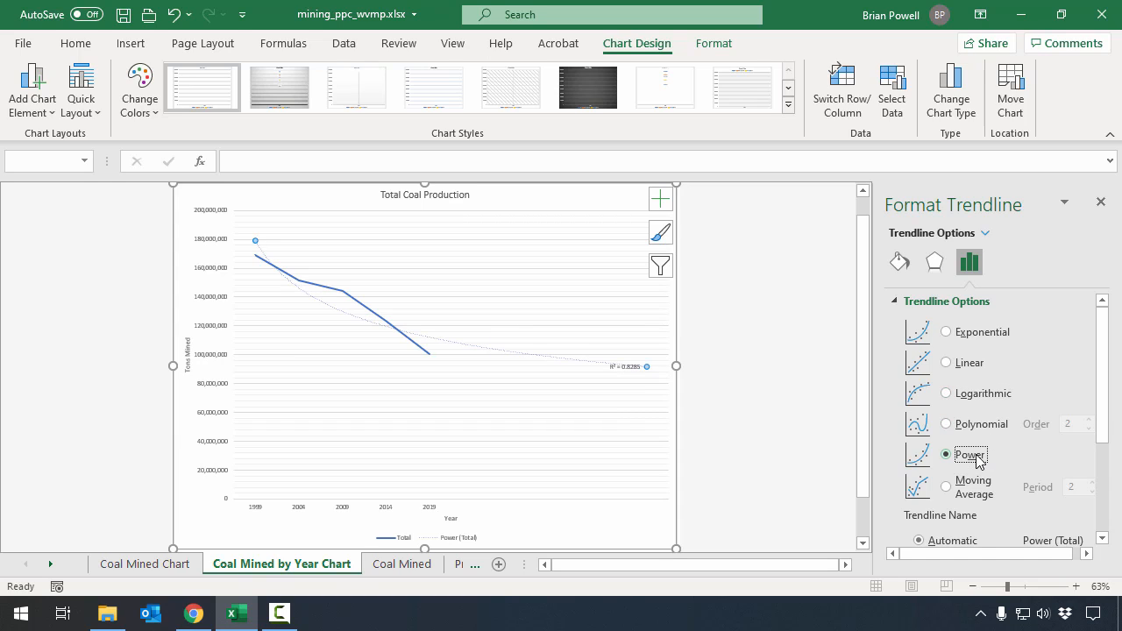
left_click(971, 364)
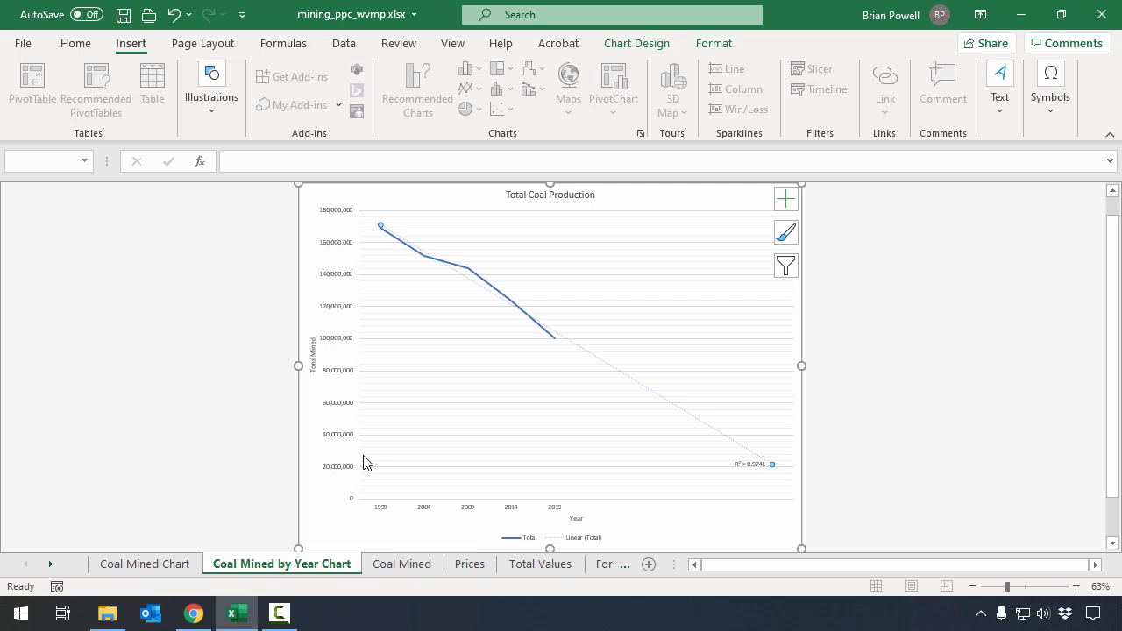
On the Total Values sheet, insert line sparklines for data range C4:G58 into the Sparkline column cells J4:J58.
left_click(540, 564)
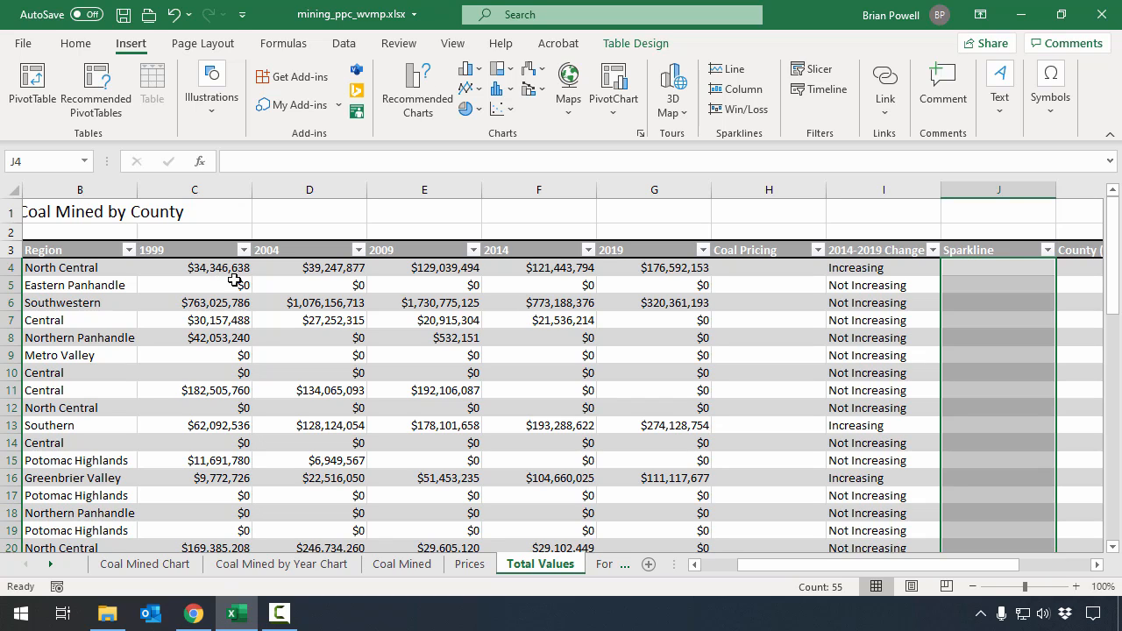
left_click_drag(752, 566, 714, 566)
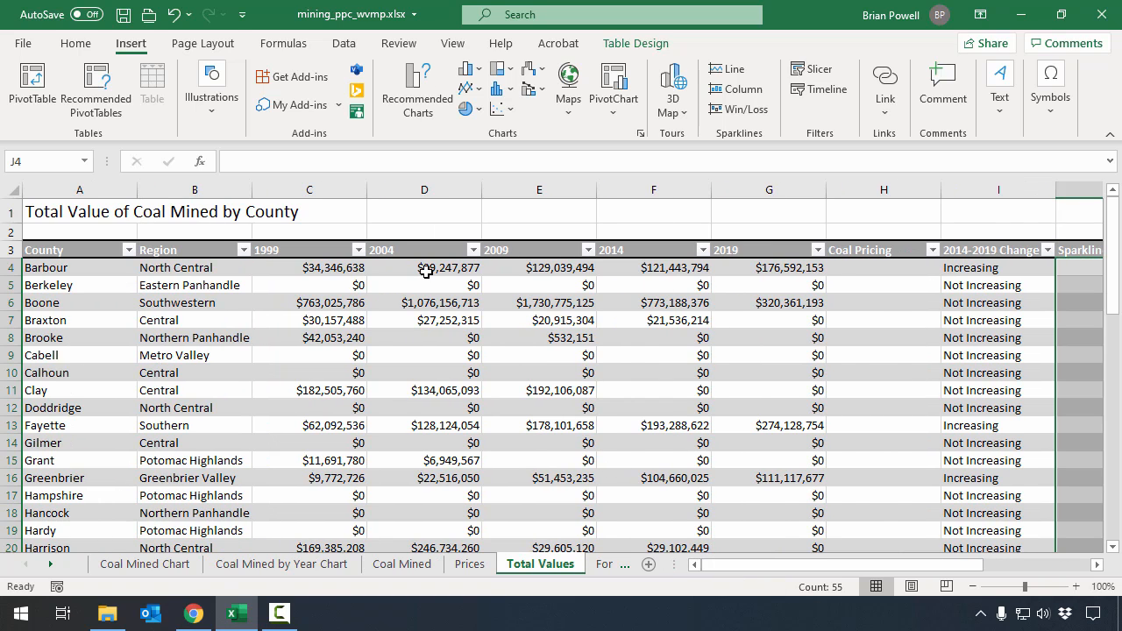
left_click(324, 273)
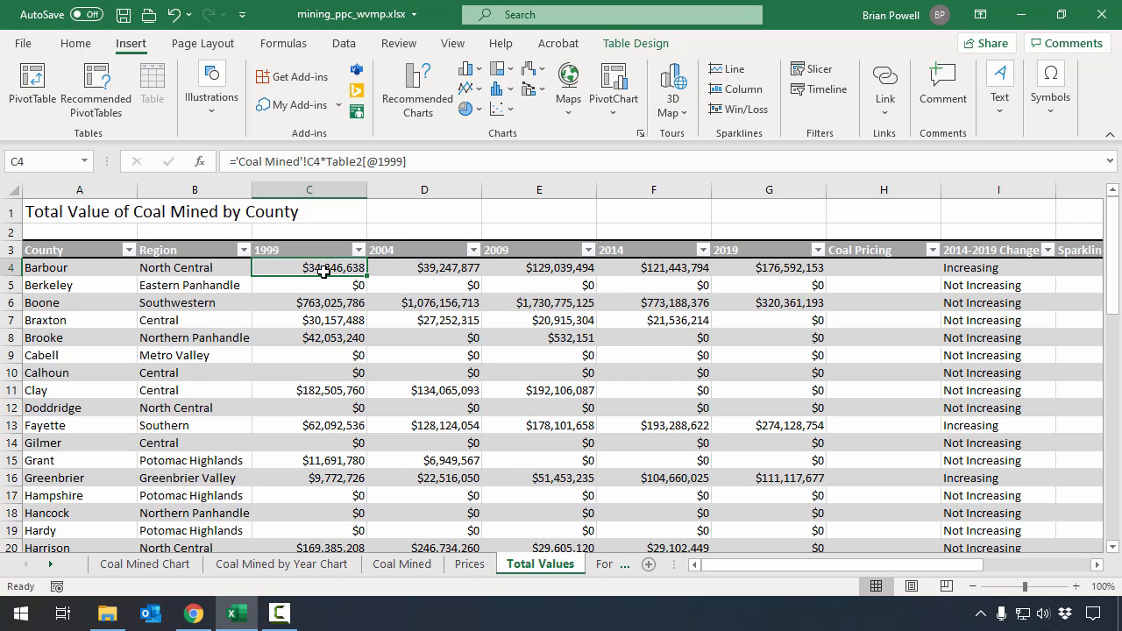
left_click_drag(324, 273, 776, 521)
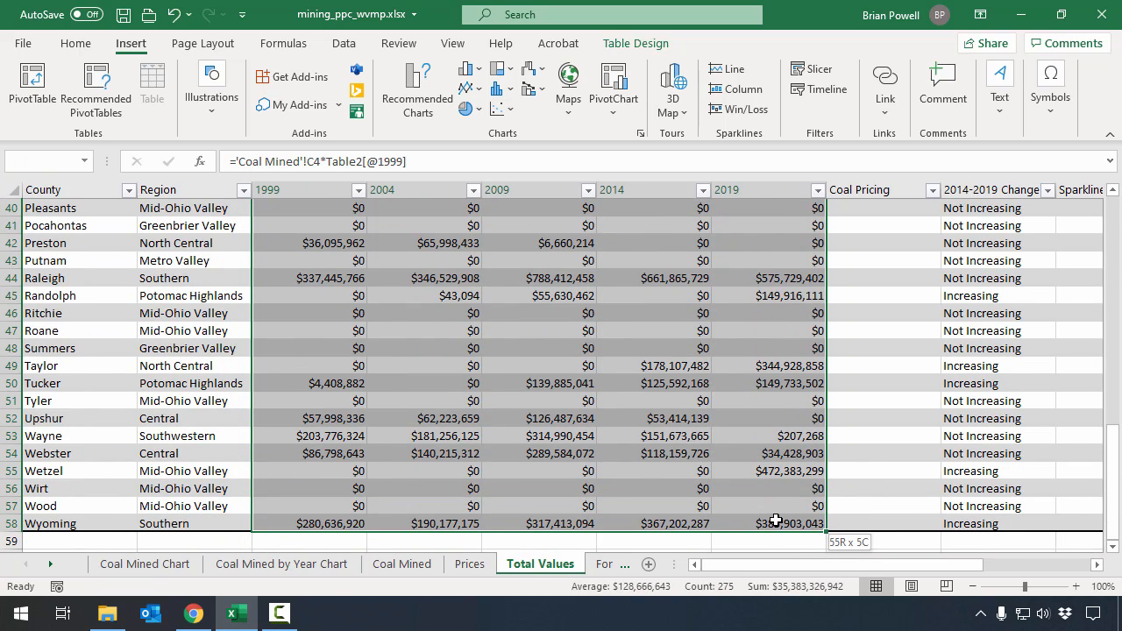
left_click_drag(777, 521, 776, 521)
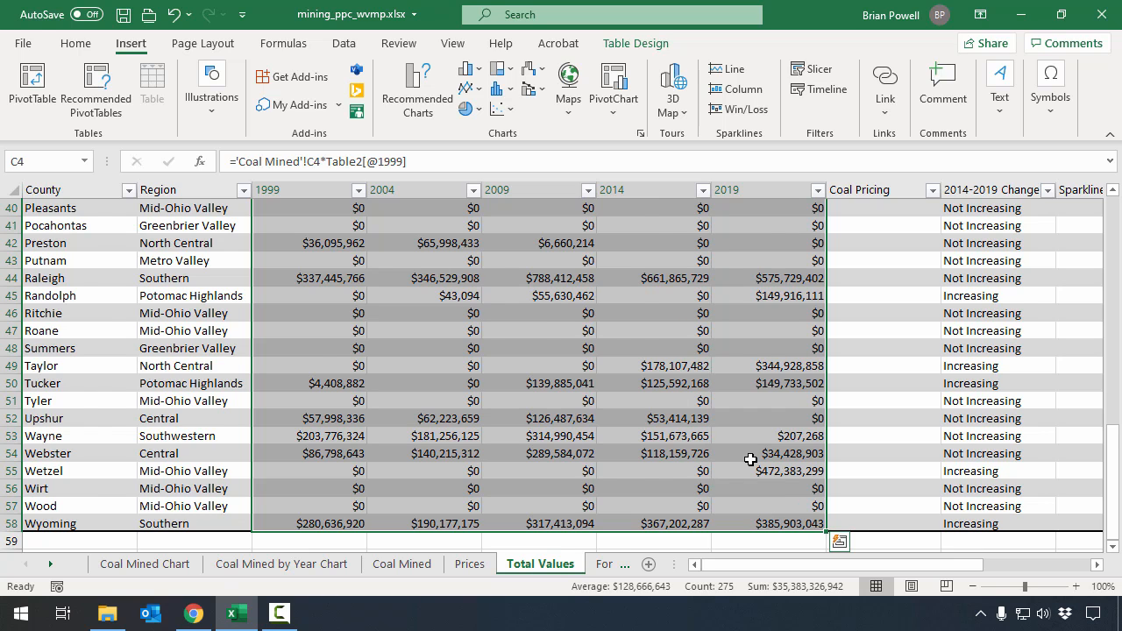
scroll(749, 459, "up", 13)
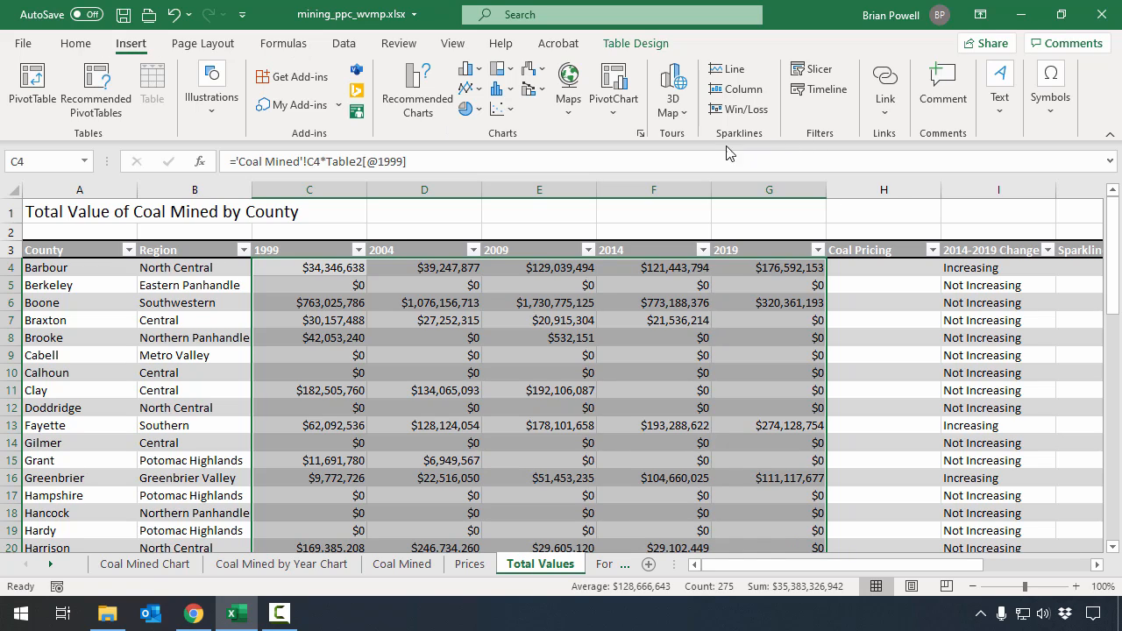
left_click(727, 70)
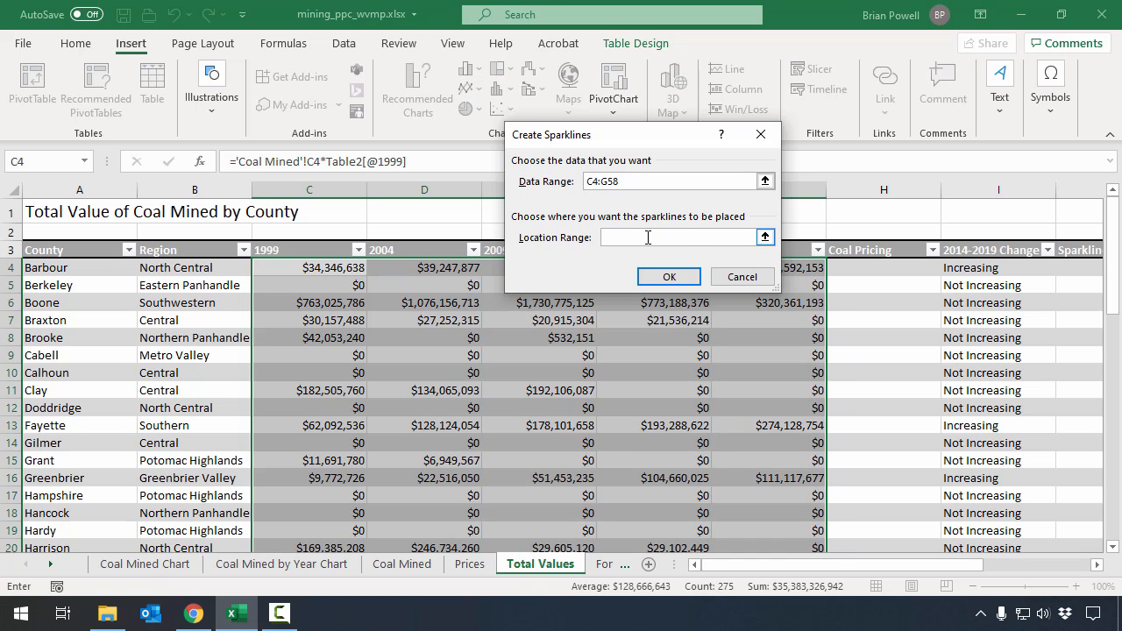
left_click(765, 238)
left_click_drag(916, 565, 1024, 572)
left_click_drag(769, 269, 774, 524)
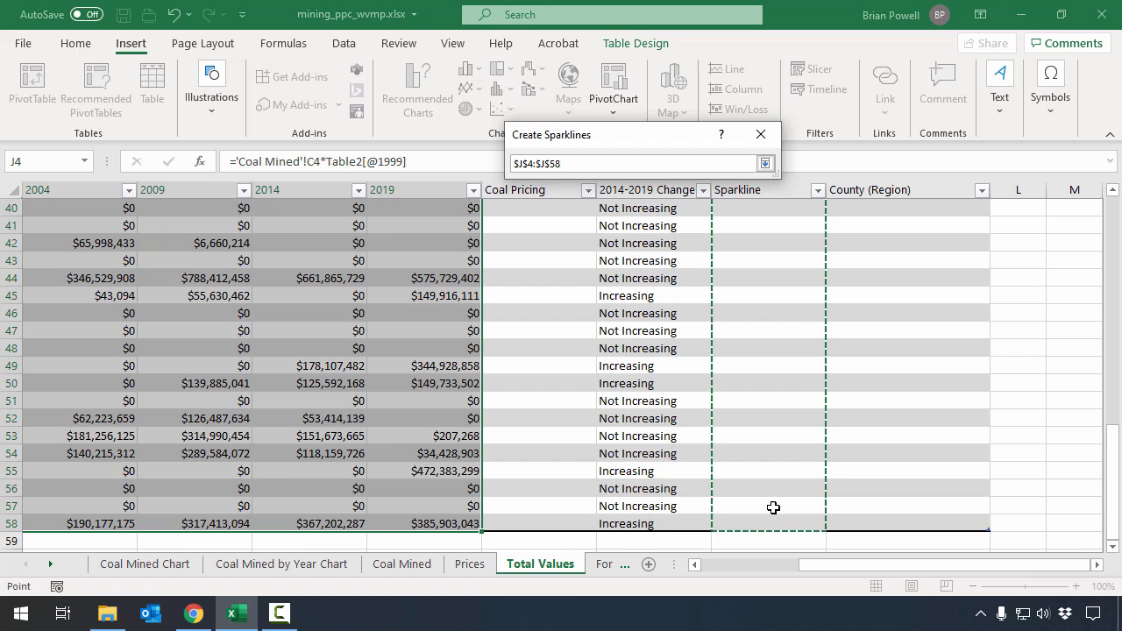
left_click(765, 164)
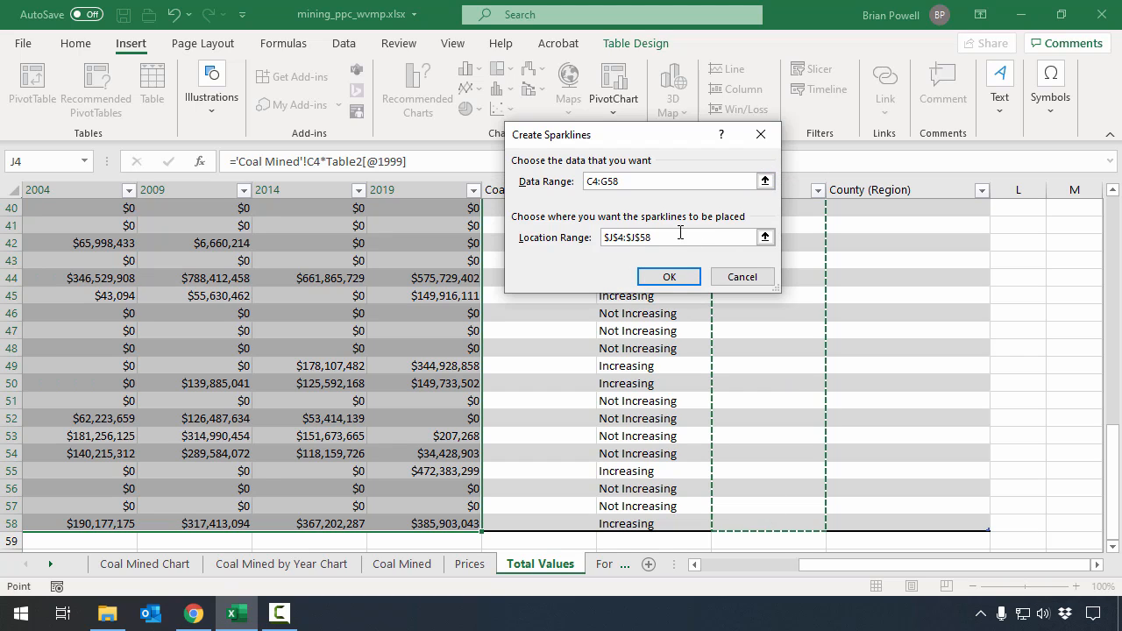
left_click(669, 277)
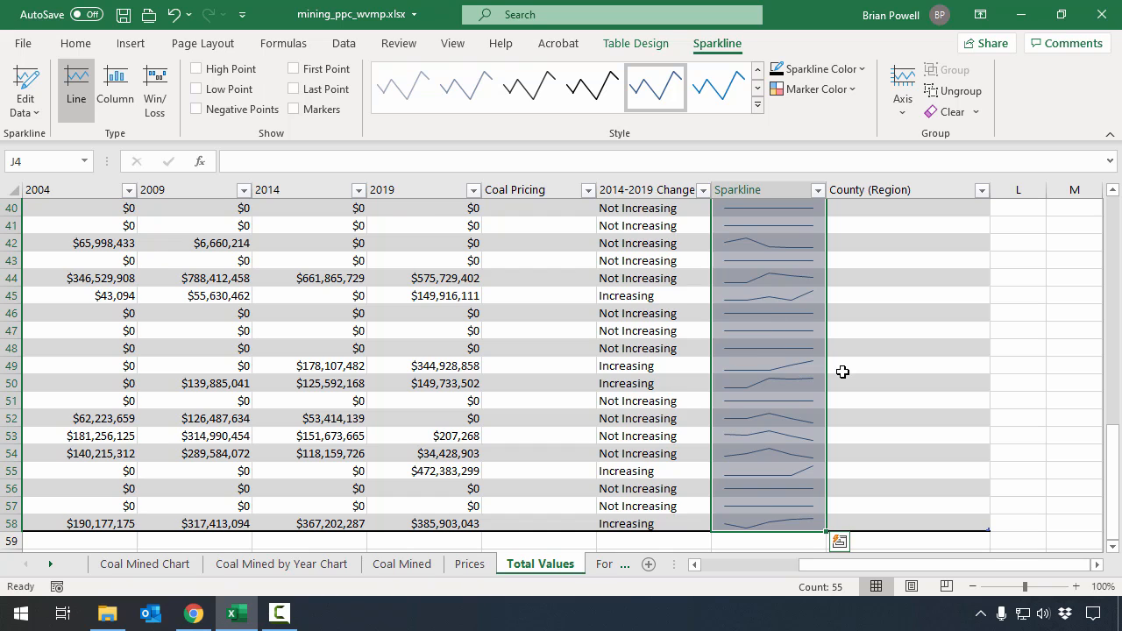
Examine the sparklines throughout the Total Values table and compare their shapes with the 1999 to 2019 values, including row 42.
scroll(752, 356, "up", 8)
scroll(755, 359, "up", 5)
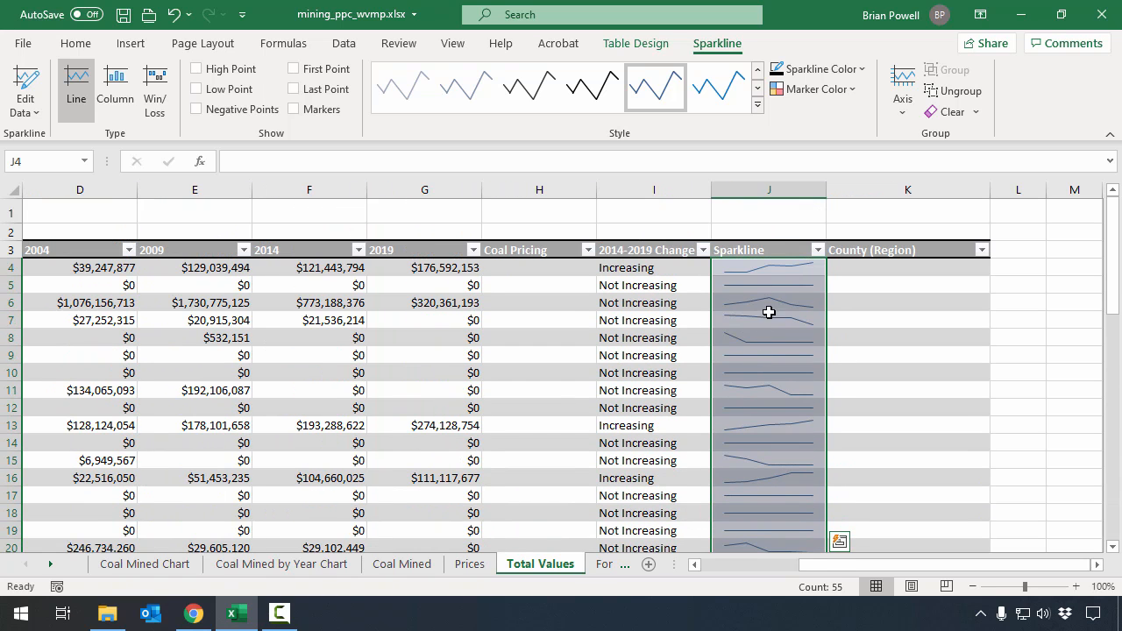
left_click(797, 265)
left_click(869, 317)
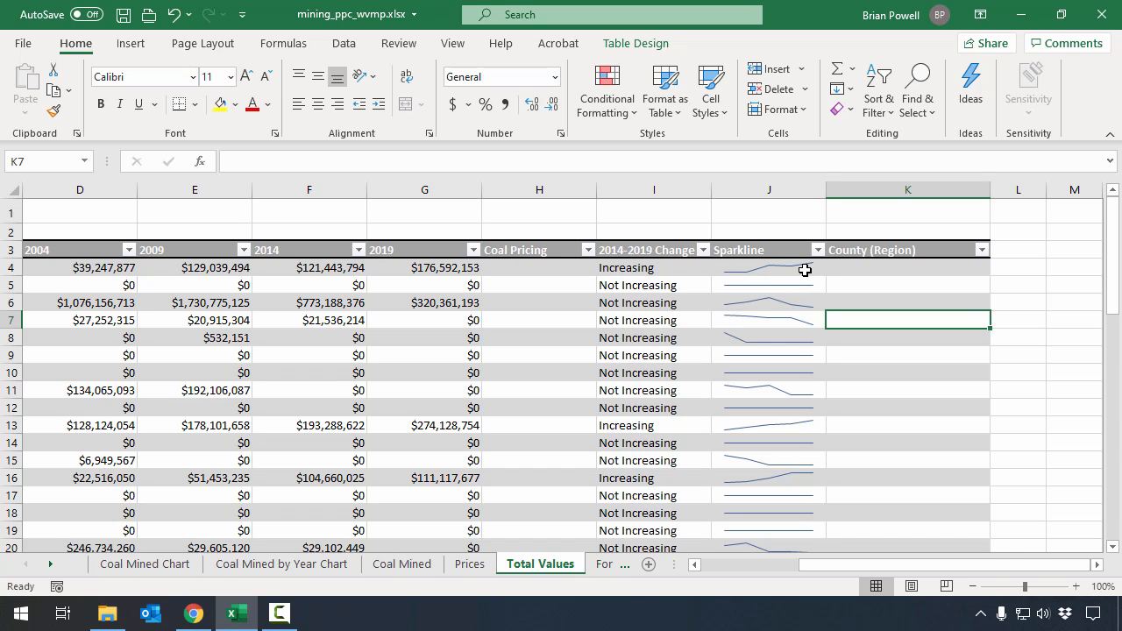
scroll(783, 339, "down", 6)
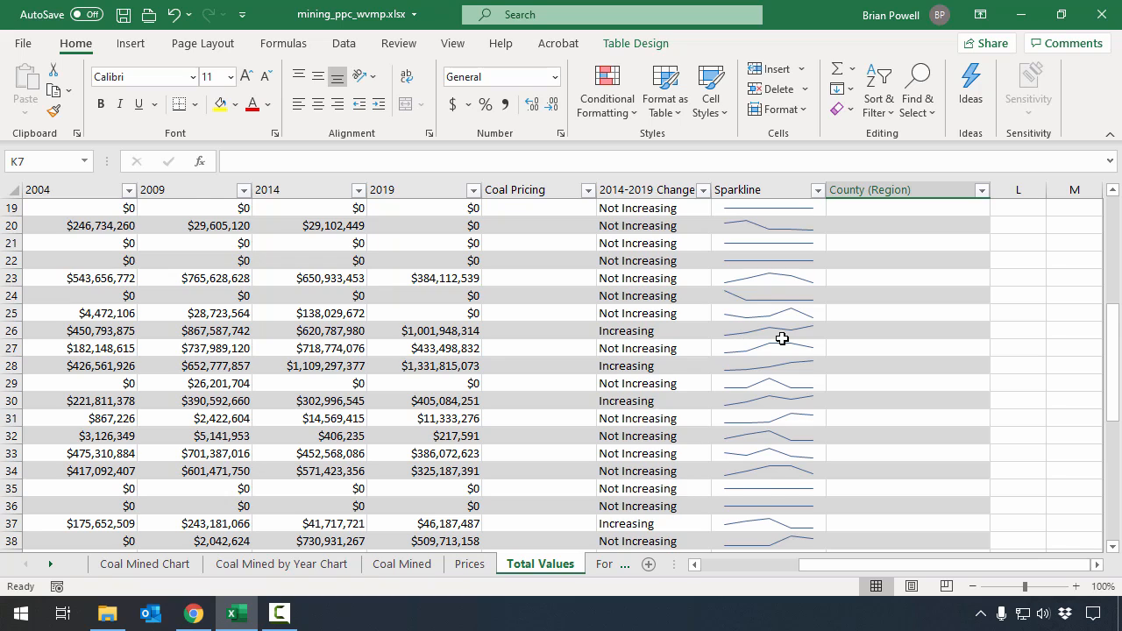
scroll(782, 338, "down", 6)
scroll(782, 338, "down", 3)
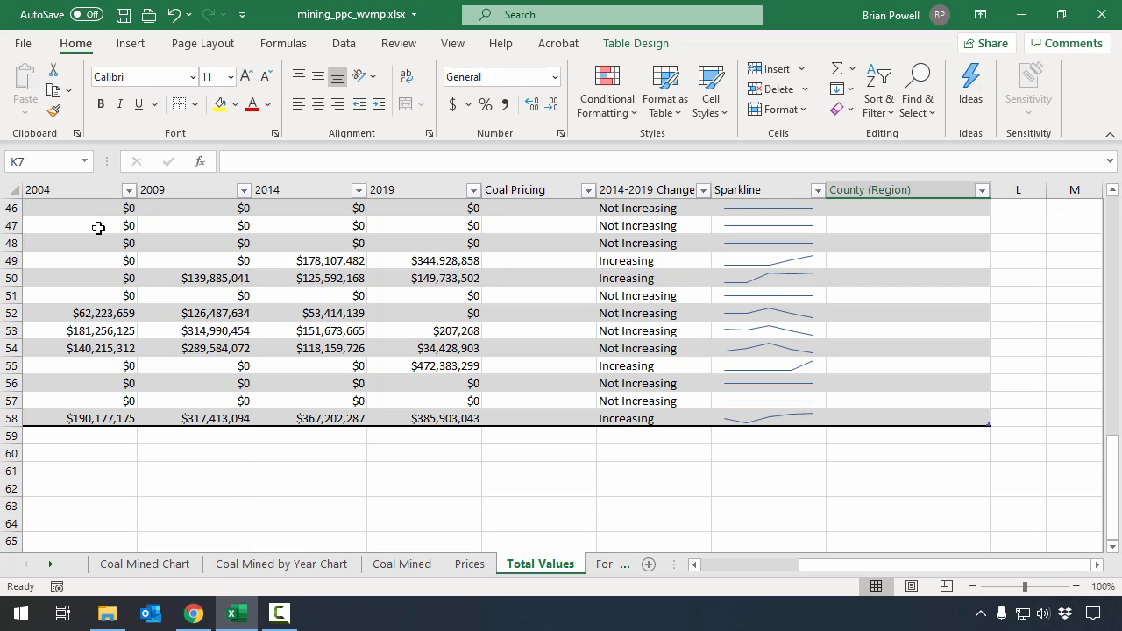
scroll(806, 231, "up", 2)
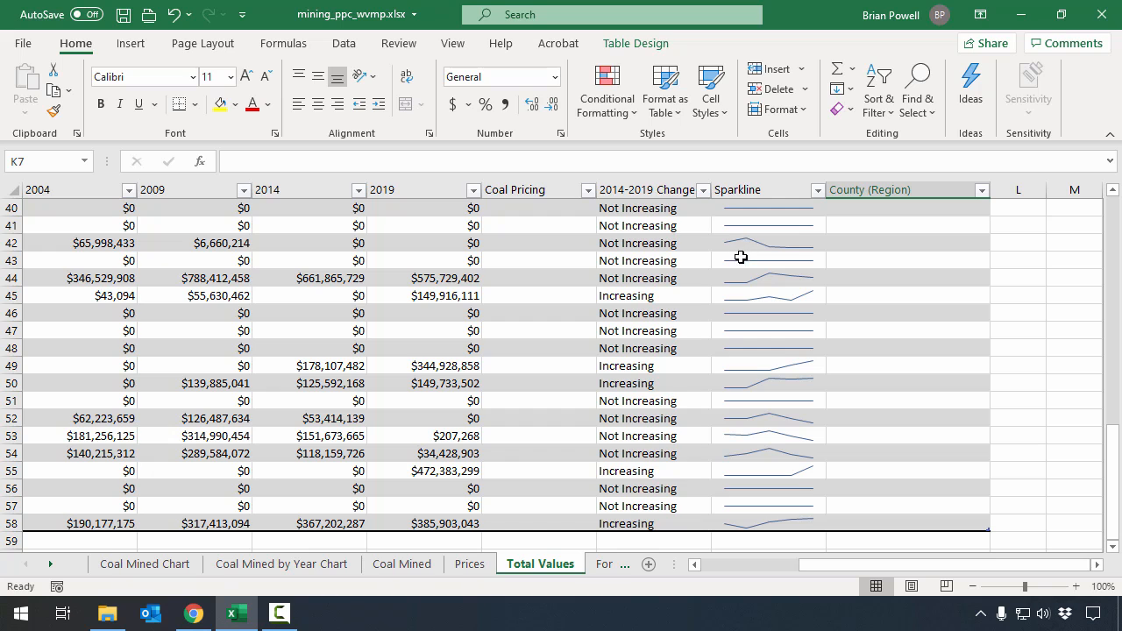
left_click(88, 243)
left_click_drag(874, 564, 807, 571)
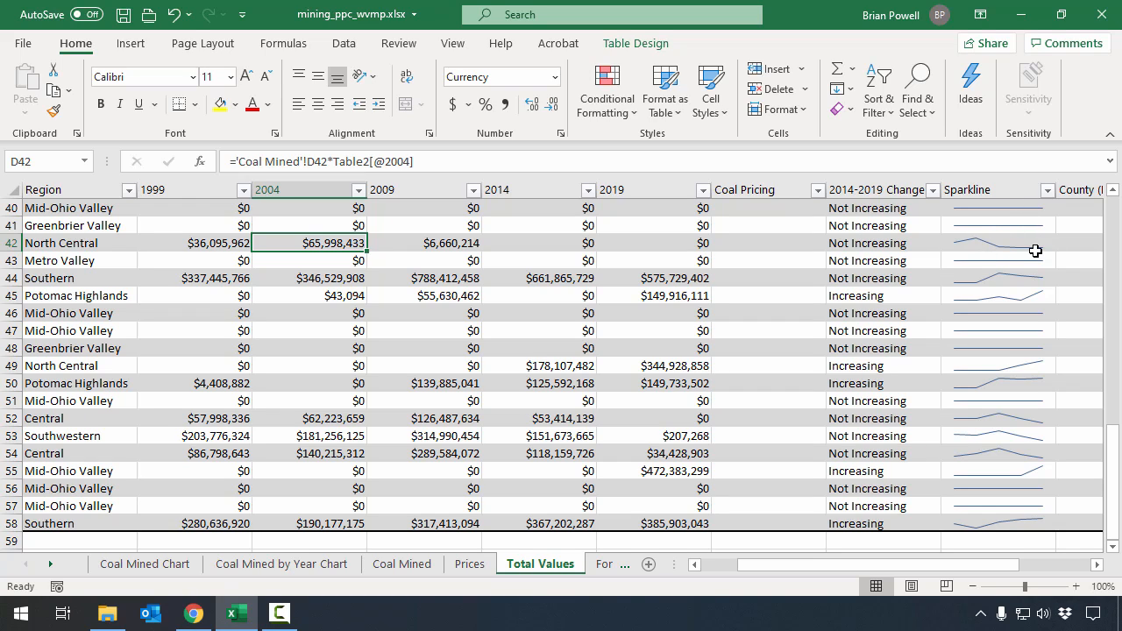
scroll(1016, 377, "up", 3)
scroll(1017, 379, "up", 3)
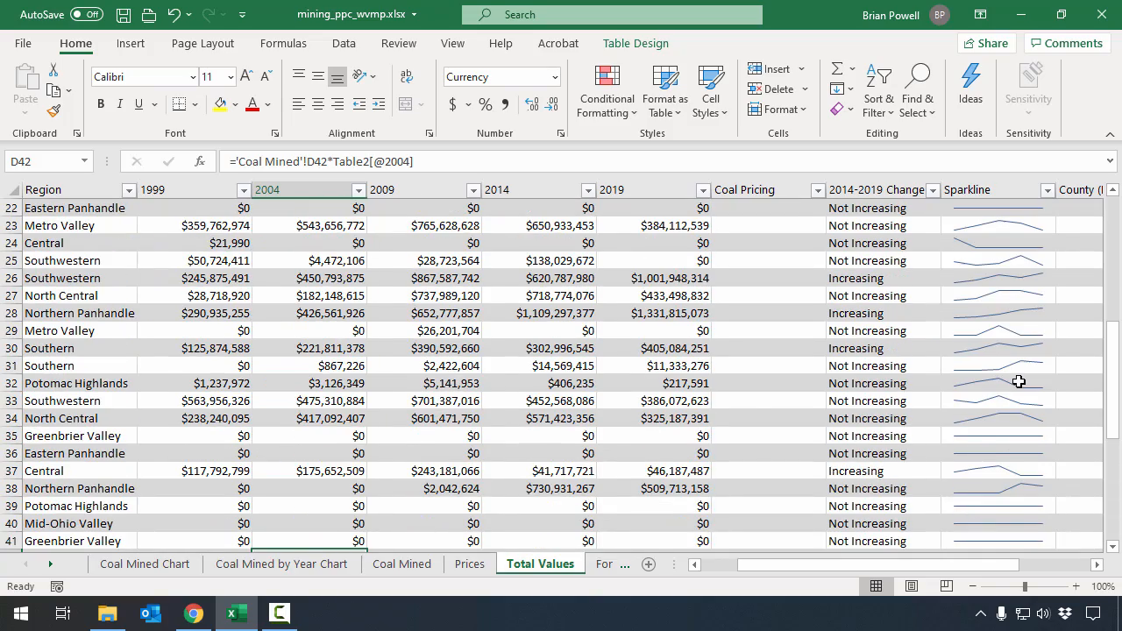
scroll(1026, 521, "up", 4)
scroll(1026, 520, "up", 3)
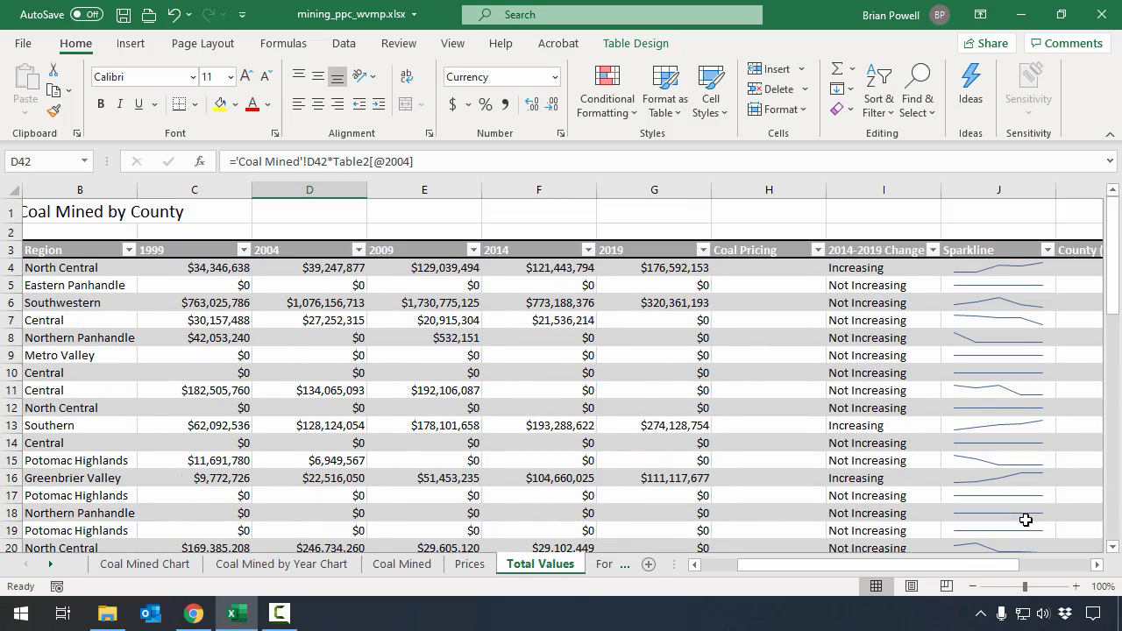
scroll(1037, 302, "down", 4)
scroll(1037, 303, "down", 10)
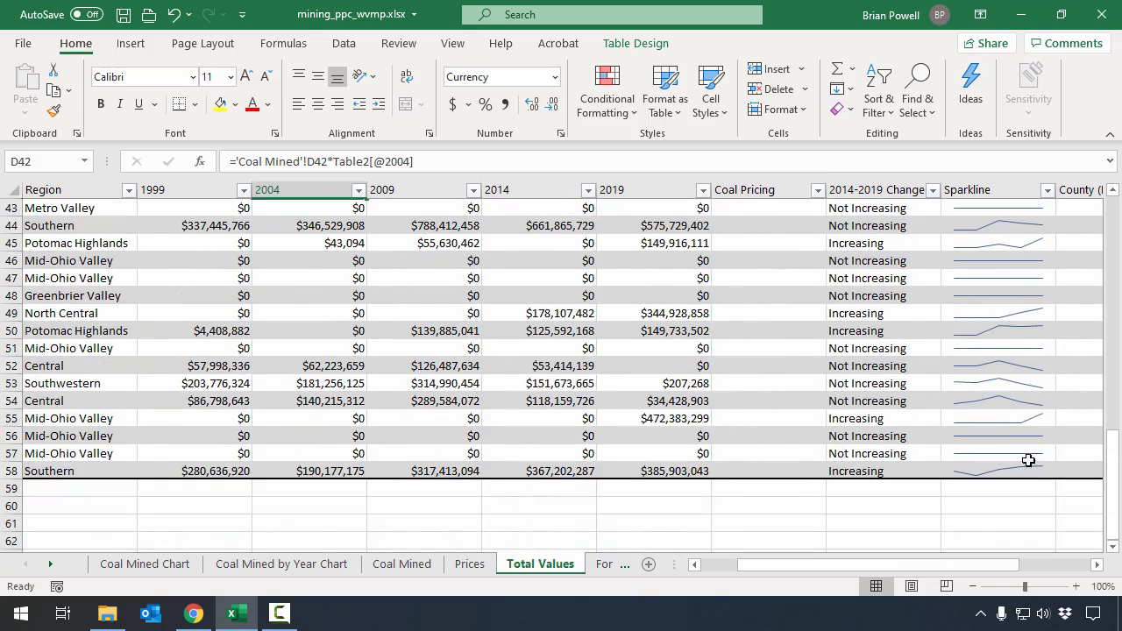
scroll(1027, 463, "up", 11)
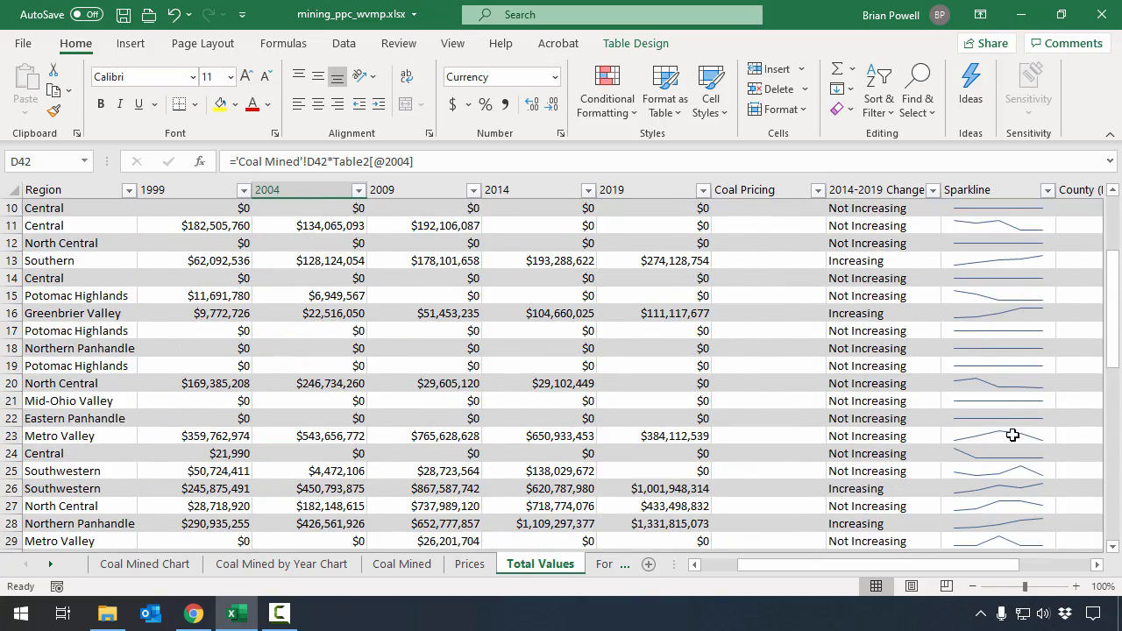
scroll(1014, 435, "up", 3)
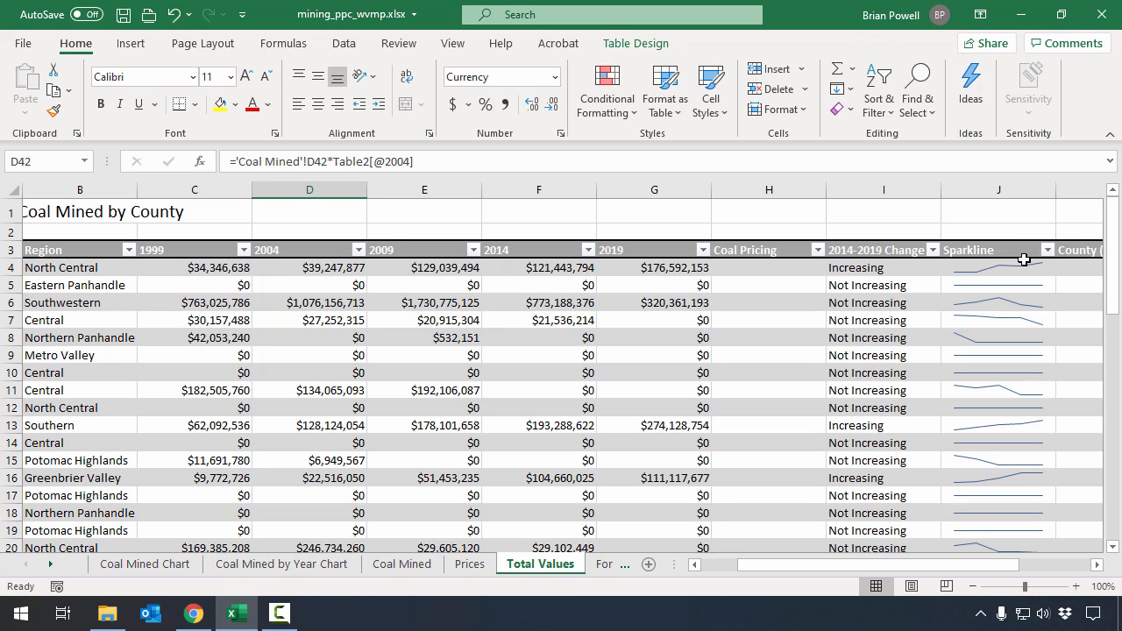
Enter 7b as the question number in cell A2 of the Analysis Questions sheet.
left_click(50, 565)
left_click(51, 565)
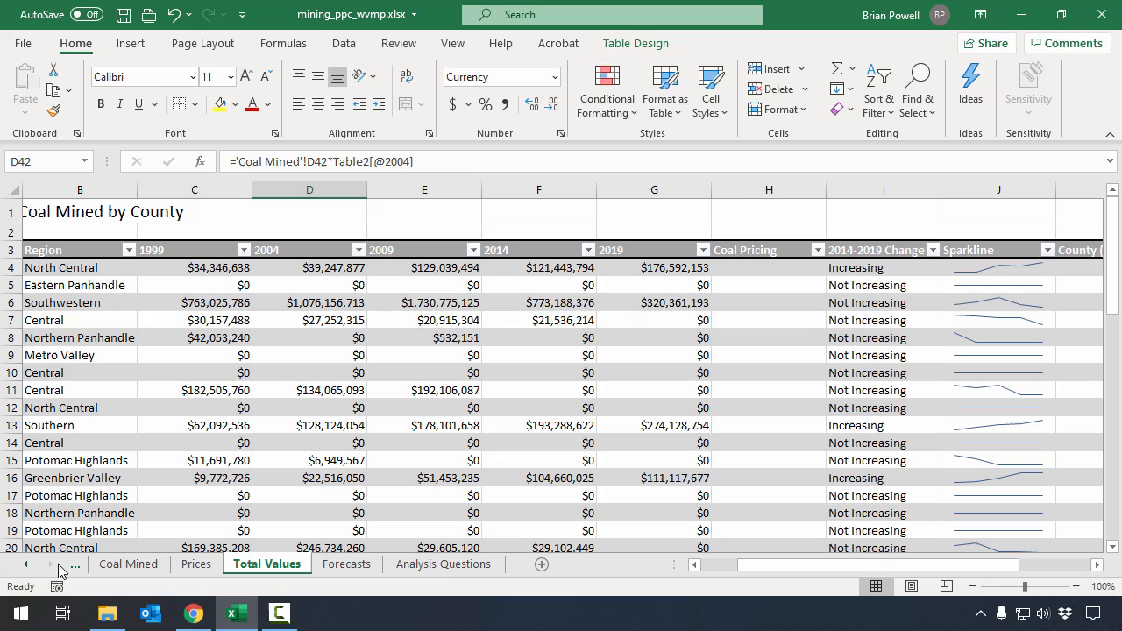
left_click(444, 565)
left_click(75, 241)
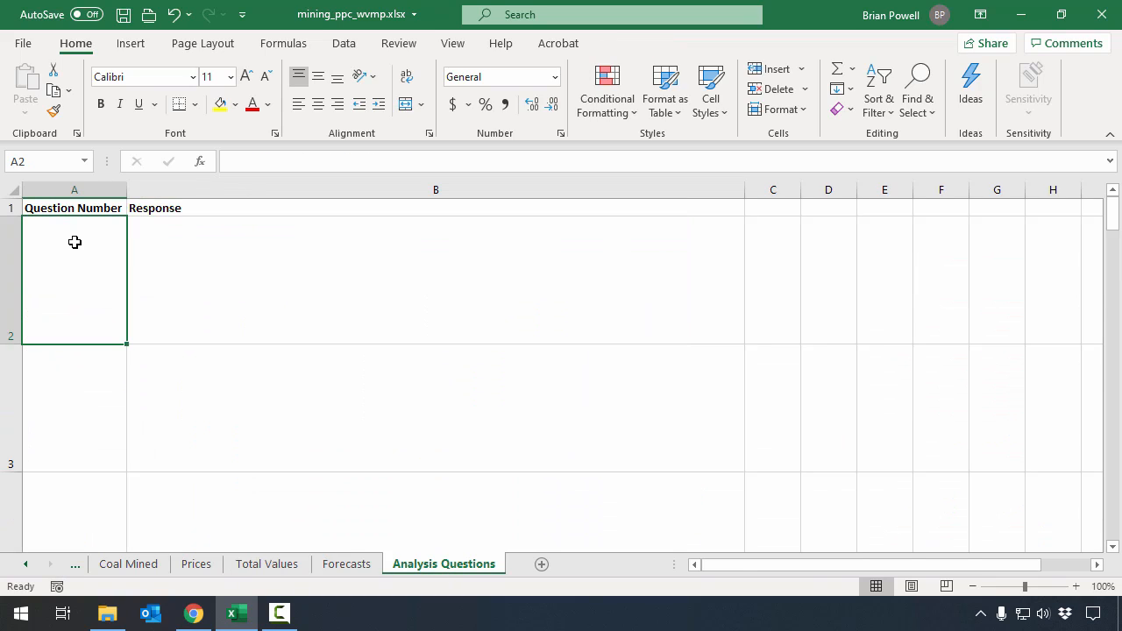
type("7b")
key("Tab")
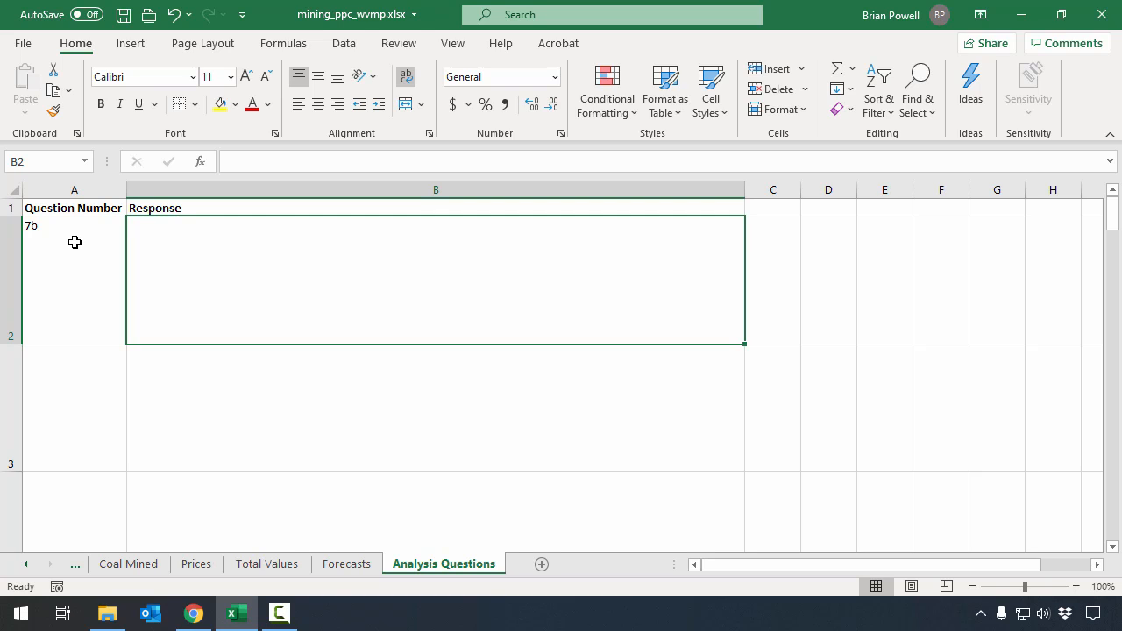
Check the trendline's endpoint on Coal Mined by Year Chart and answer in B2: "About 22 million tons of coal are predicted to be mined in 2044.".
left_click(25, 564)
left_click(248, 565)
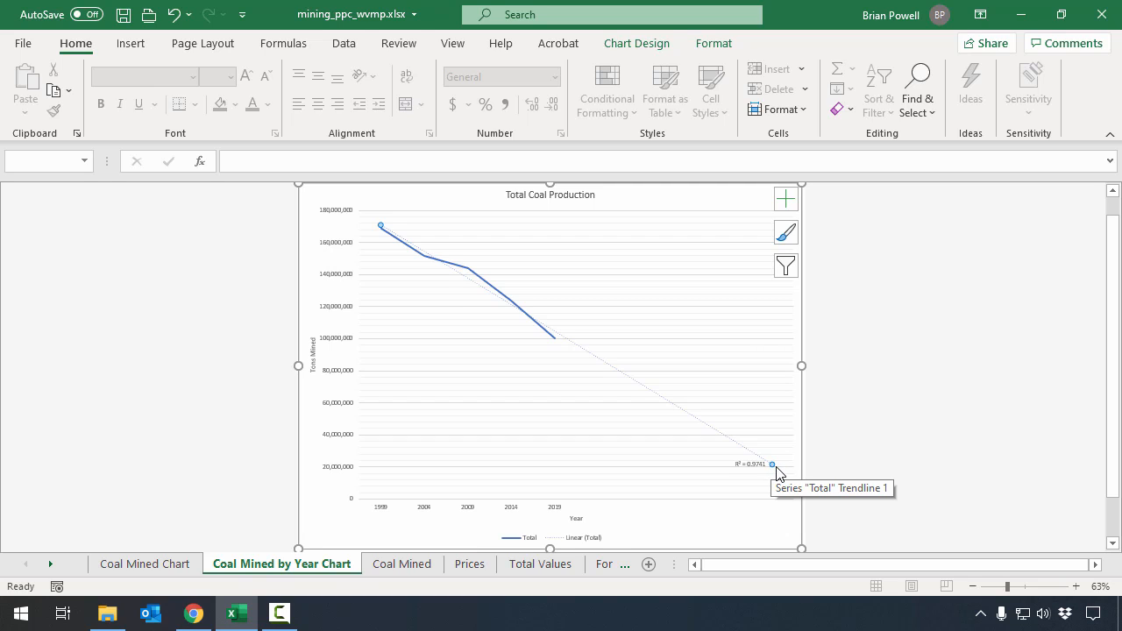
left_click(50, 564)
left_click(478, 566)
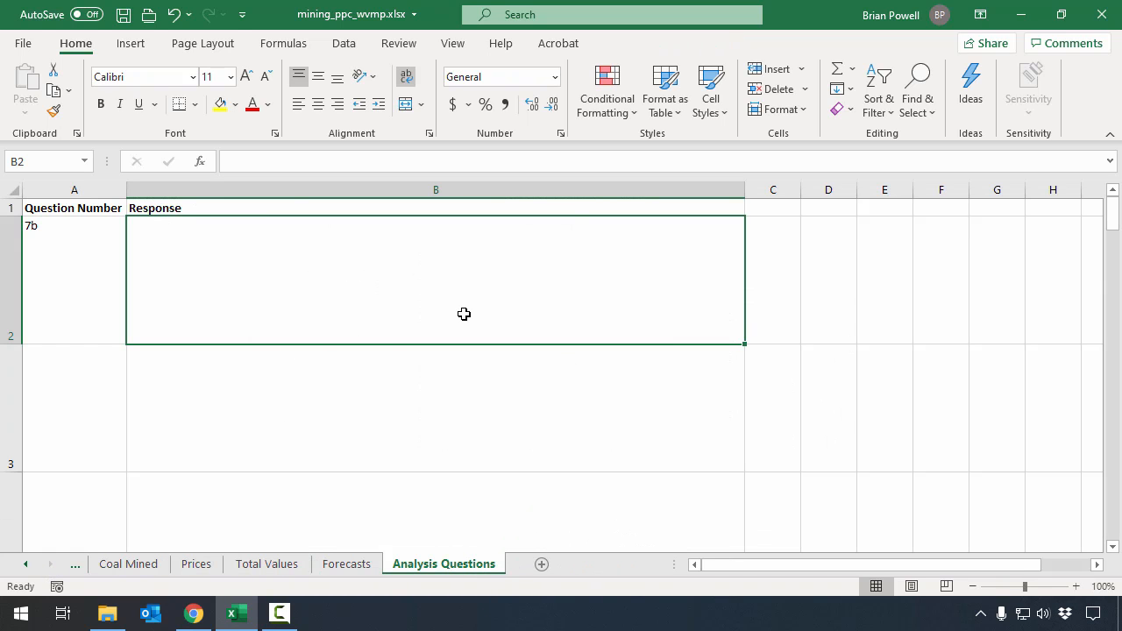
type("A")
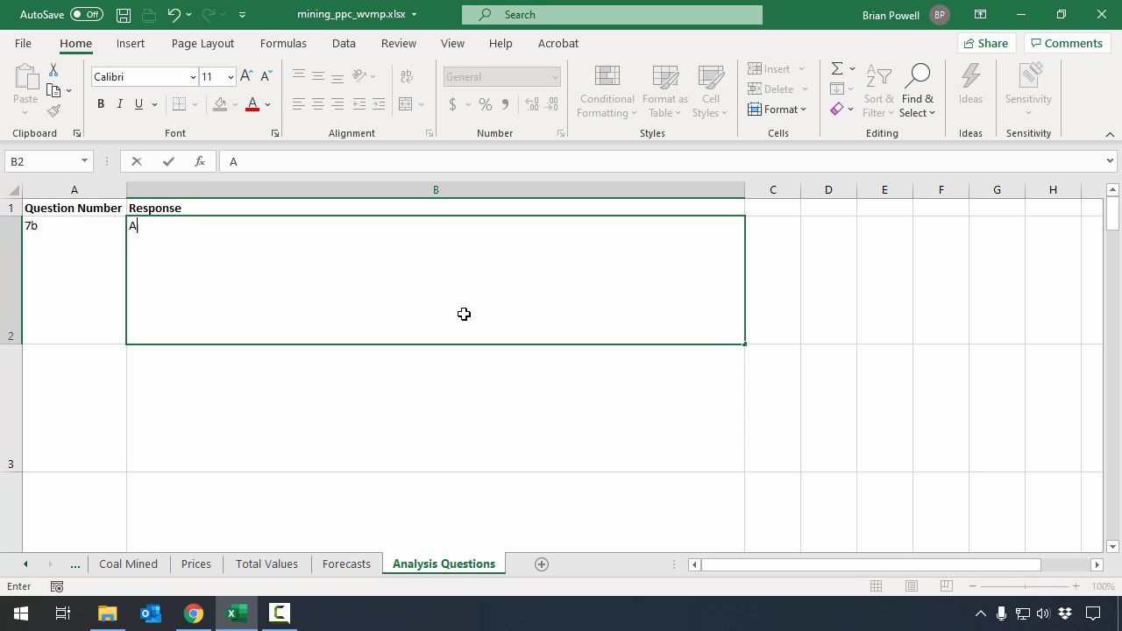
type("bout 22 mill")
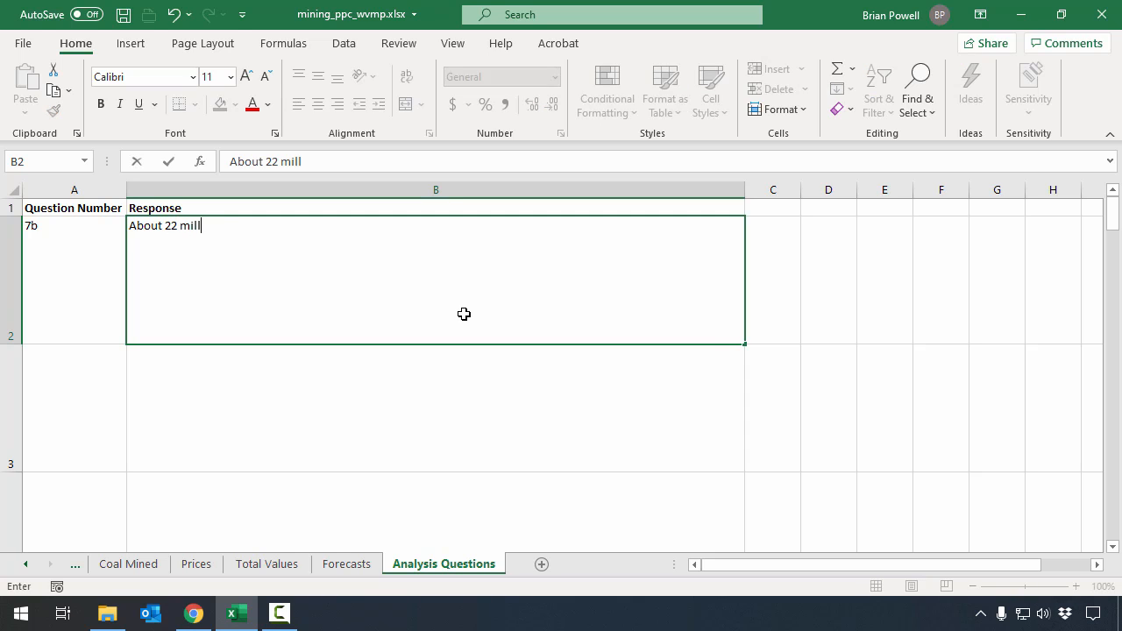
type("ion tons of coal are ")
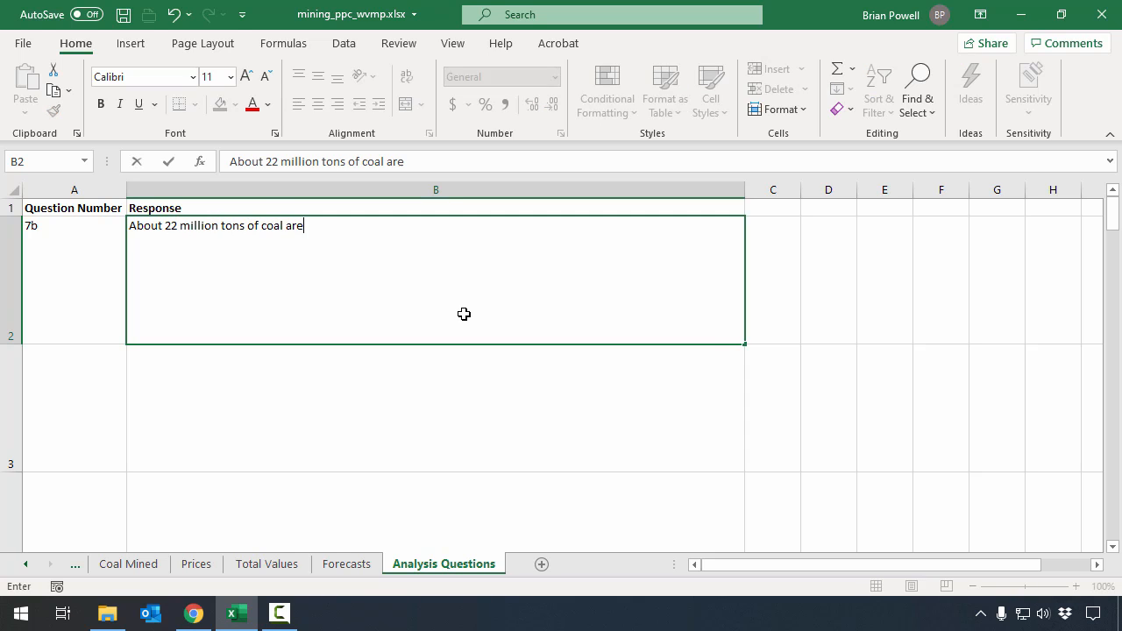
type("predicted to be min")
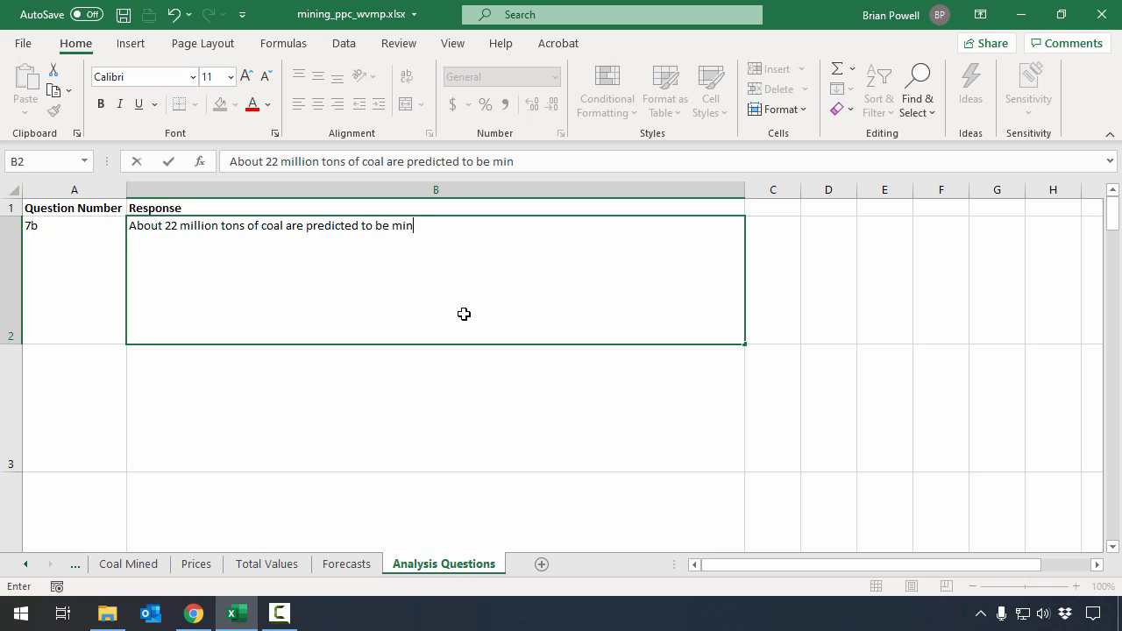
type("ed in 2044.")
Finish the 7b response with "I think this is a reasonable estimate as it follows the trend of mining declines over the past 20 years.".
type("I think ")
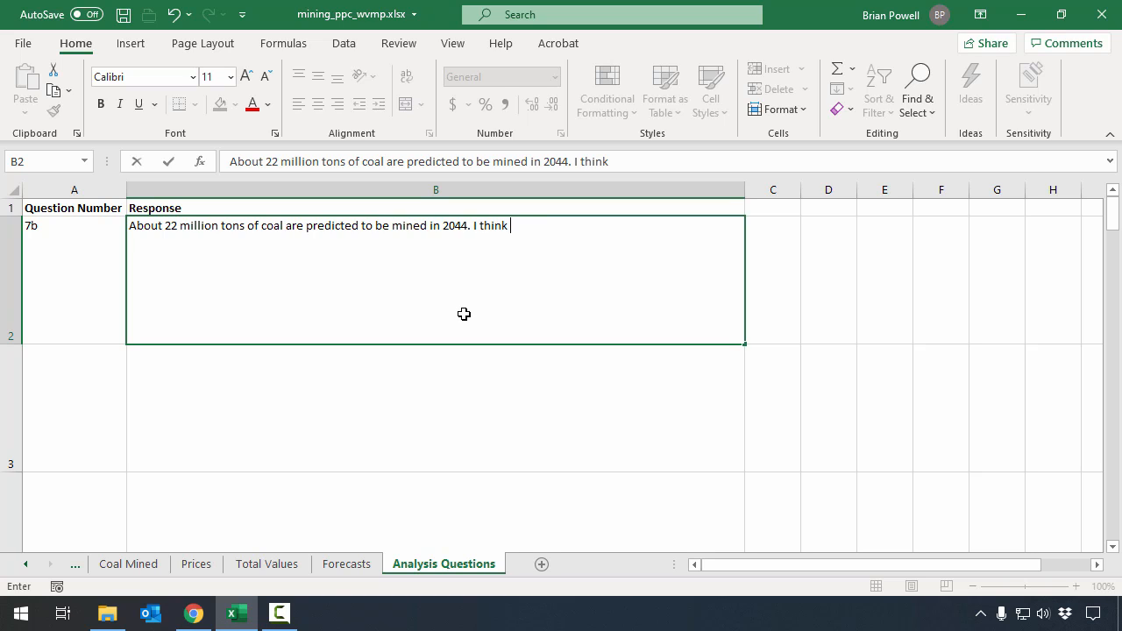
type("this is a reaso")
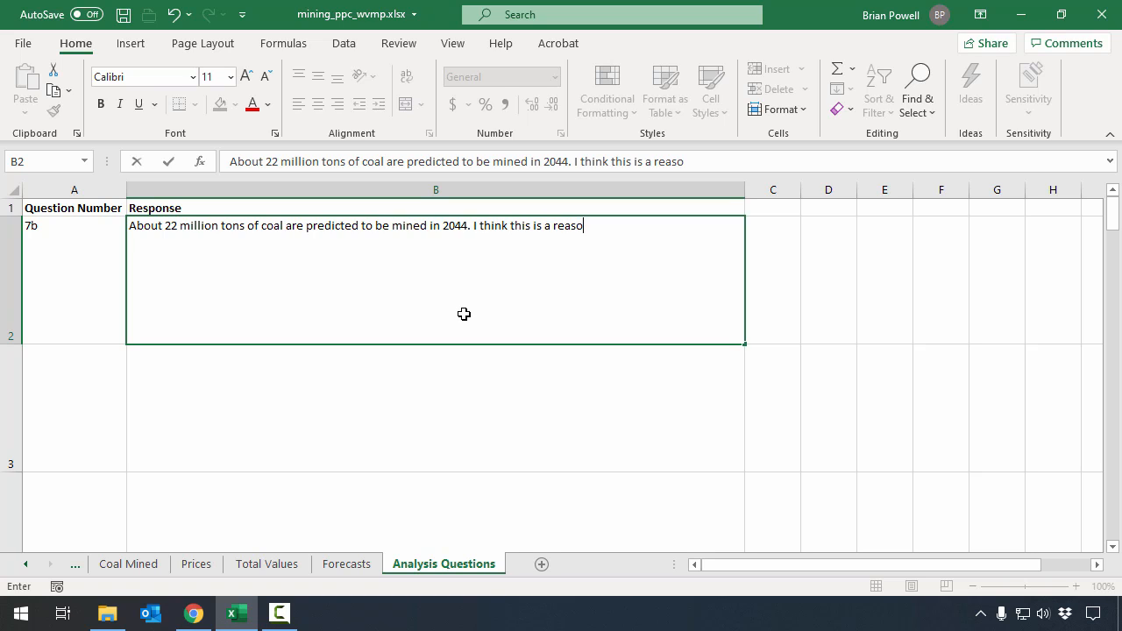
type("nable estimate as it ")
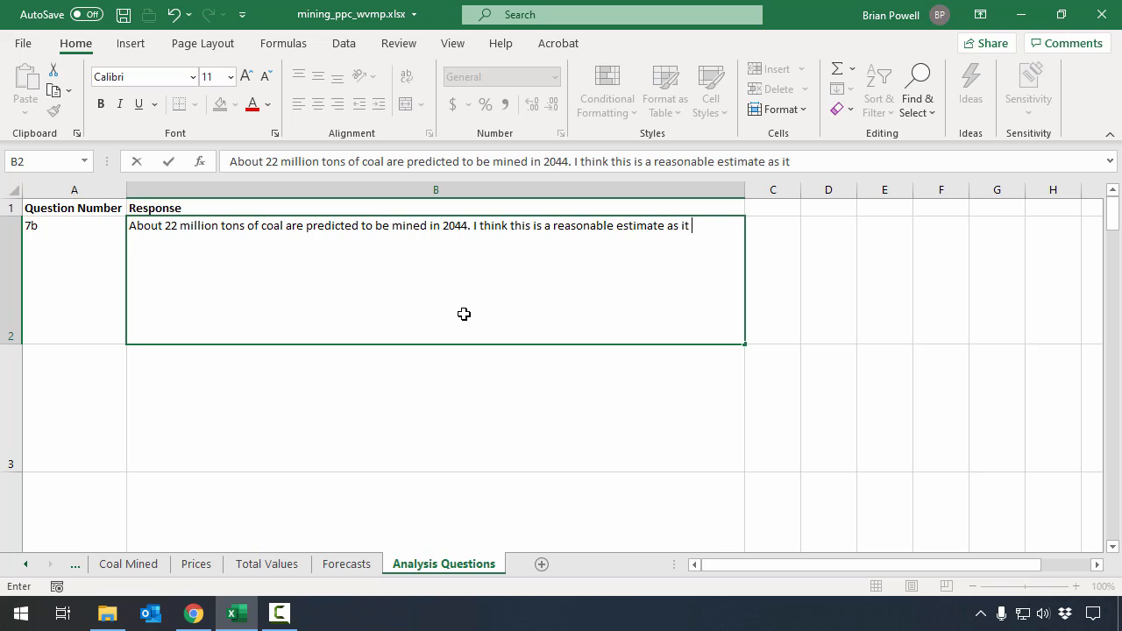
type("follows the trend ")
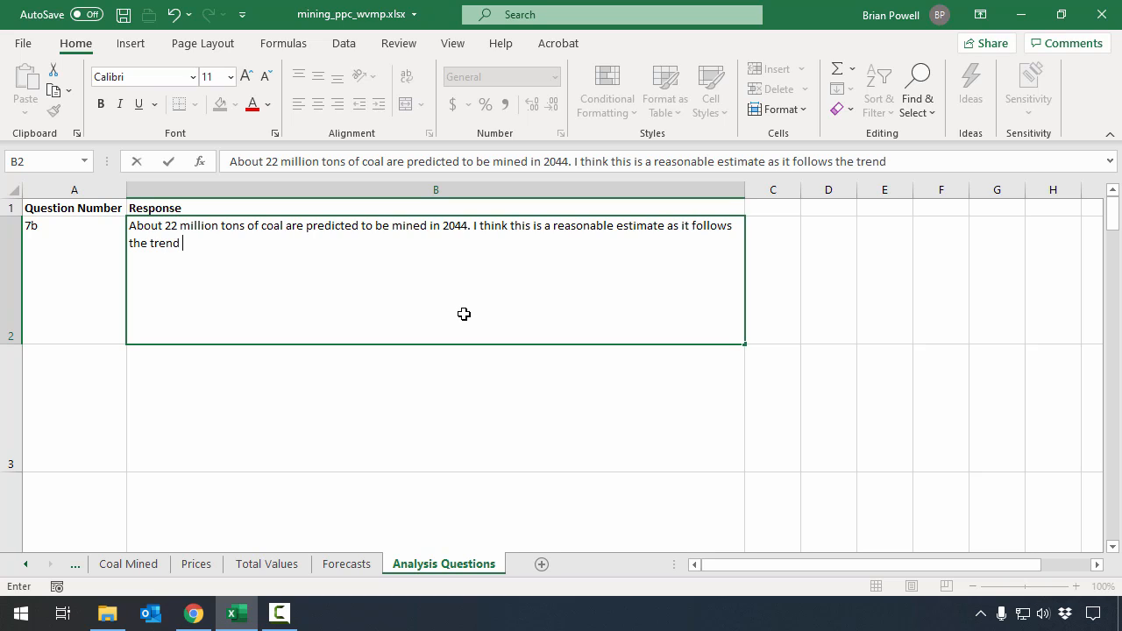
type("of mining declines over ")
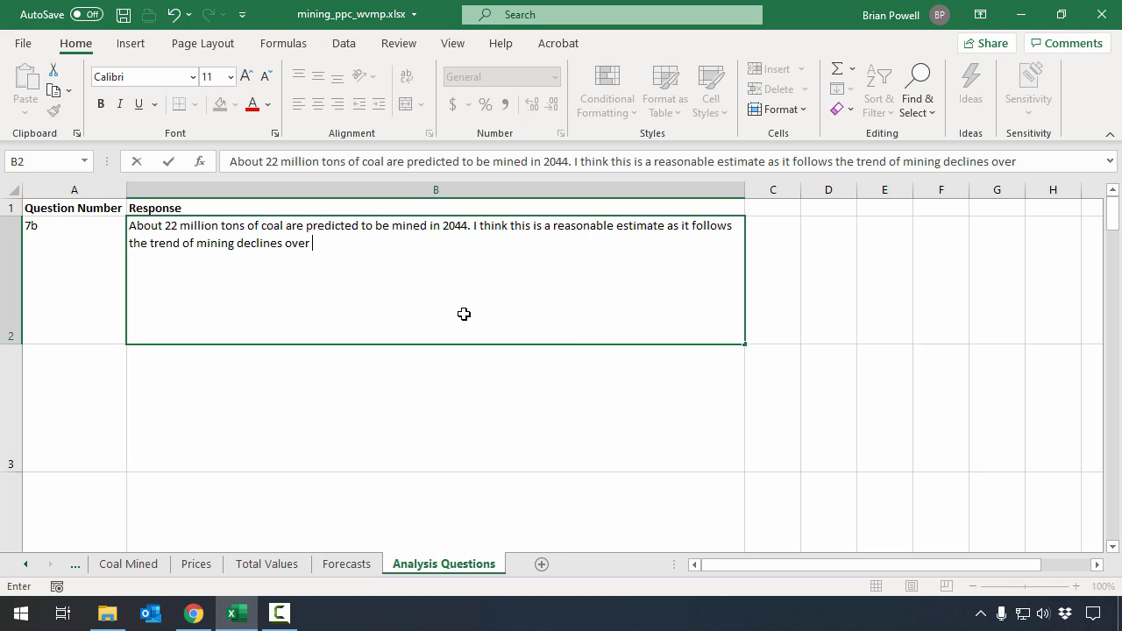
type("the past 20 years.")
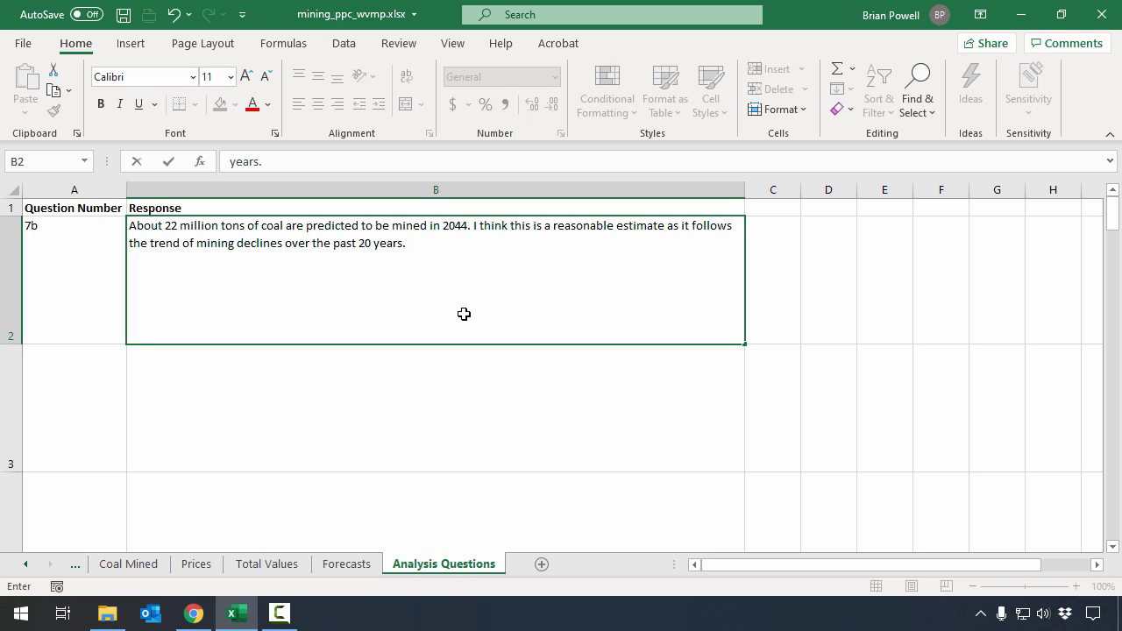
key("Return")
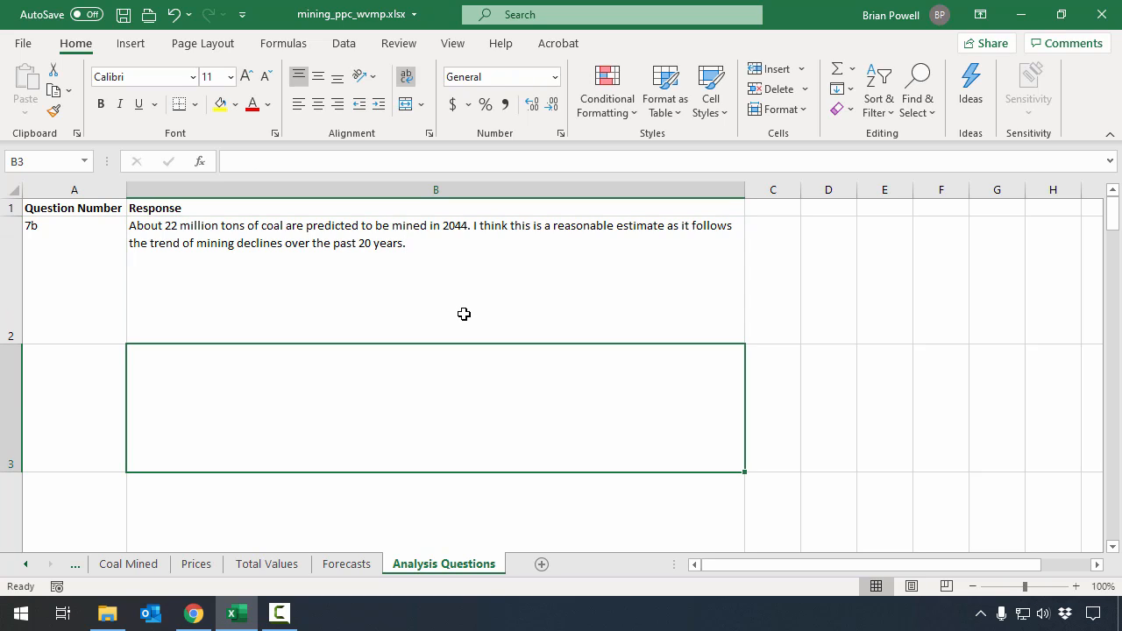